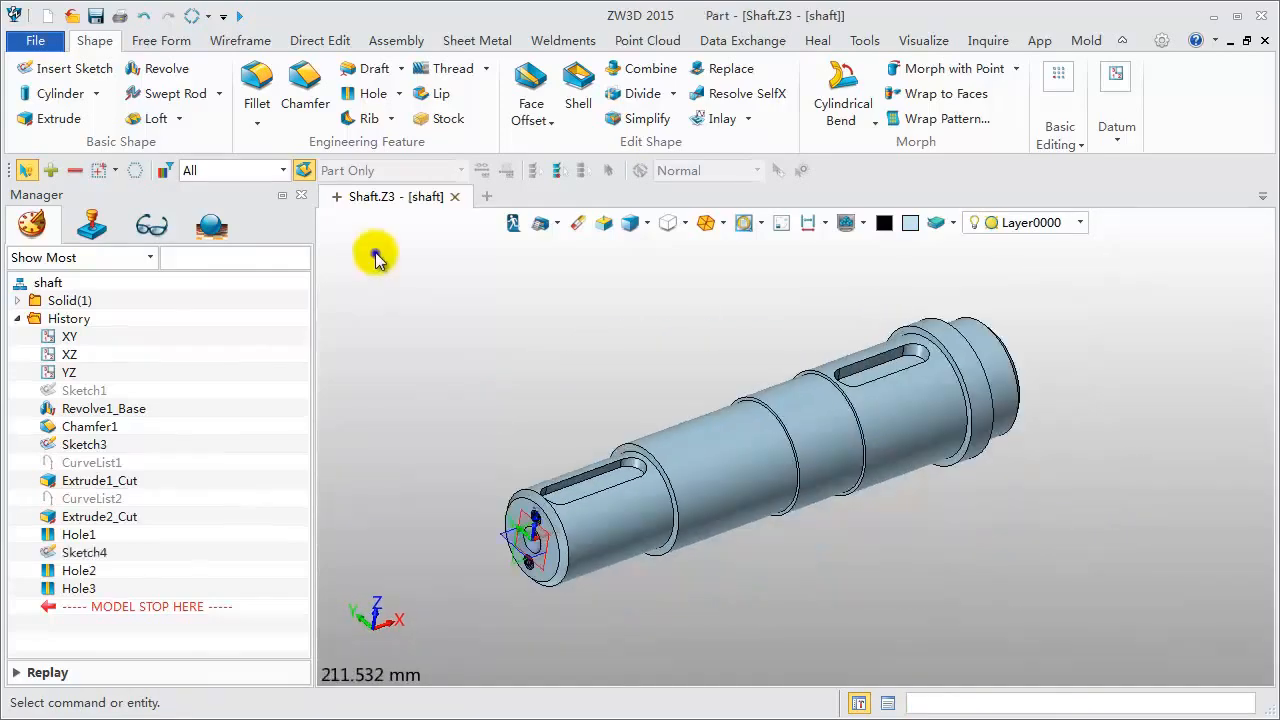
- Create a 2D drawing sheet of the shaft using the A3_H(ISO) template
right_click(372, 242)
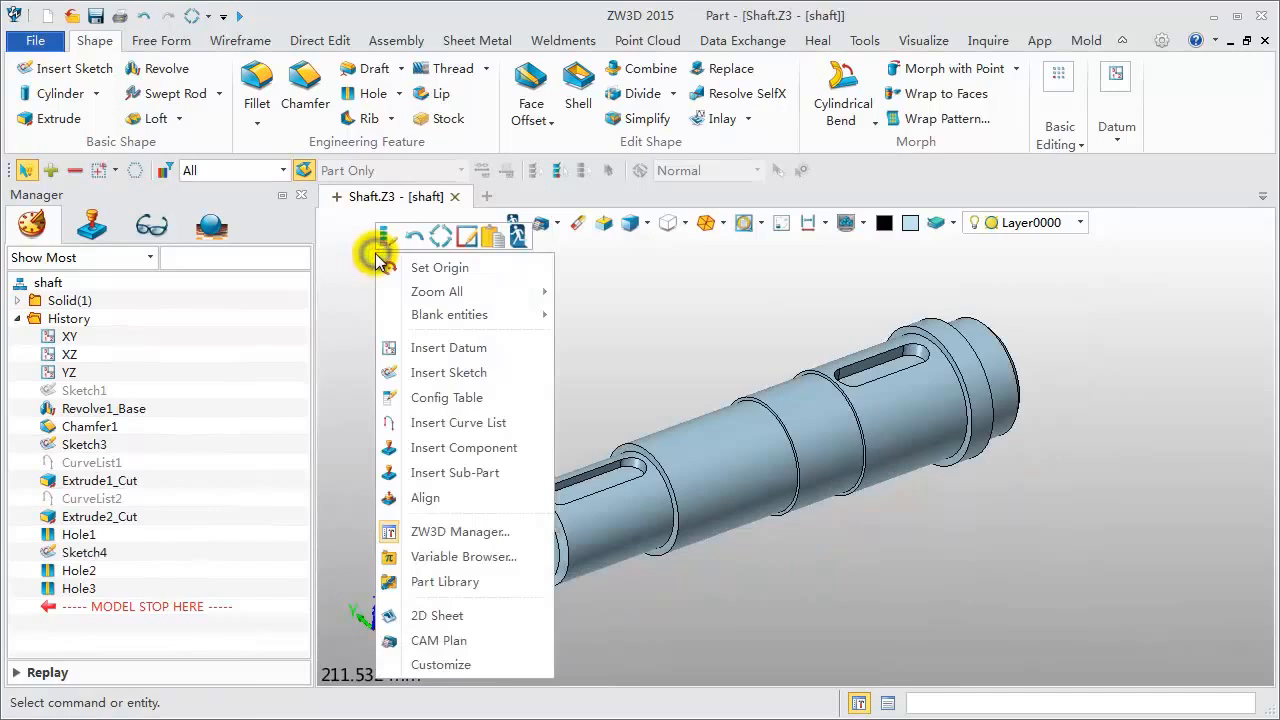
left_click(425, 617)
left_click(478, 96)
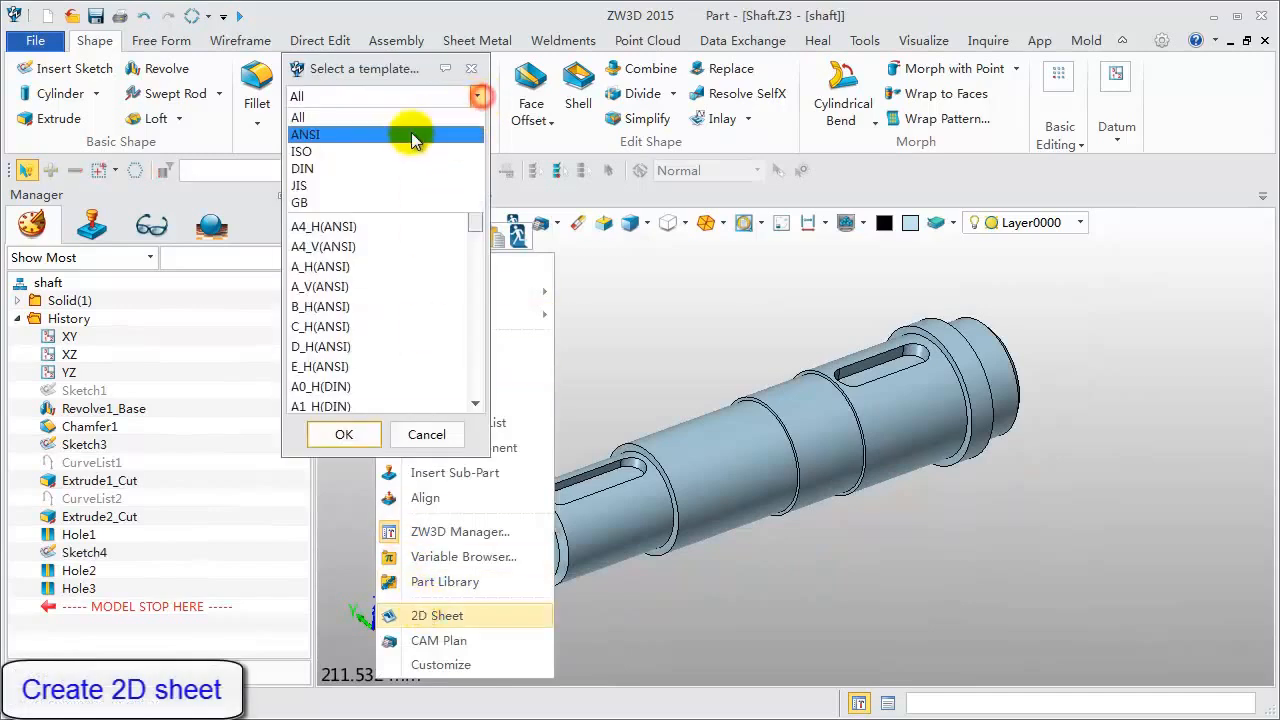
left_click(408, 151)
left_click(355, 186)
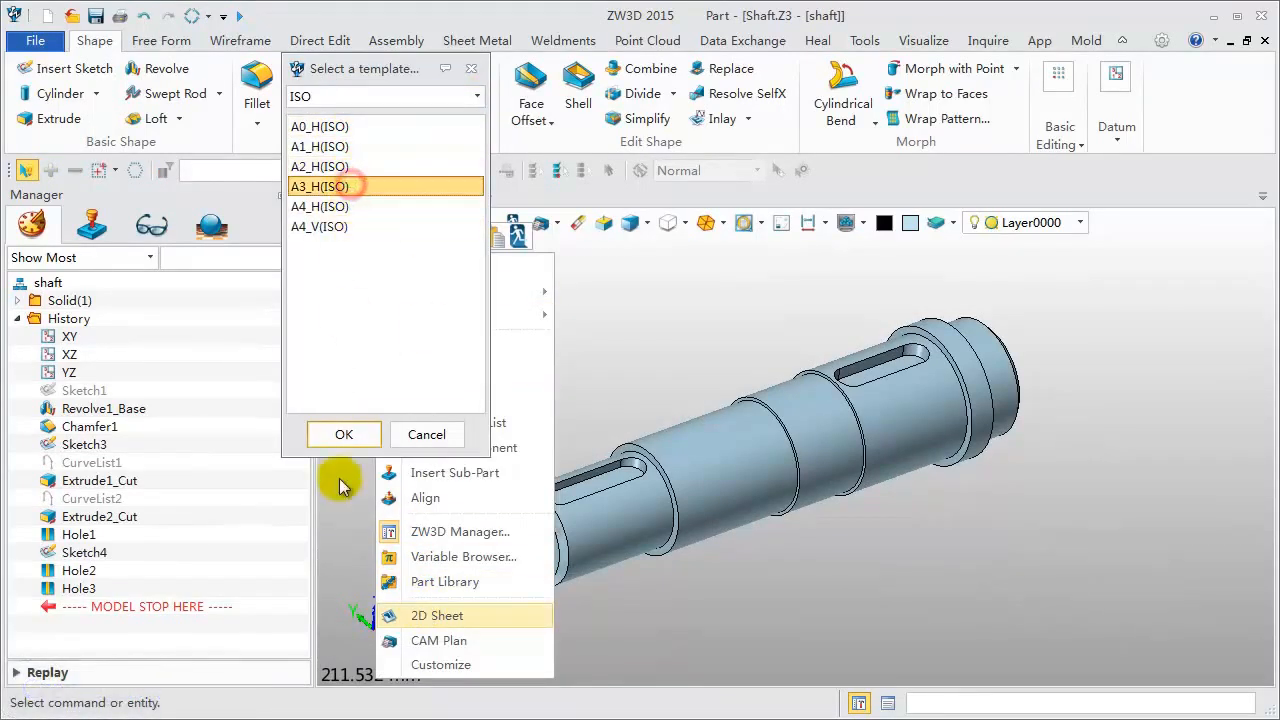
left_click(343, 434)
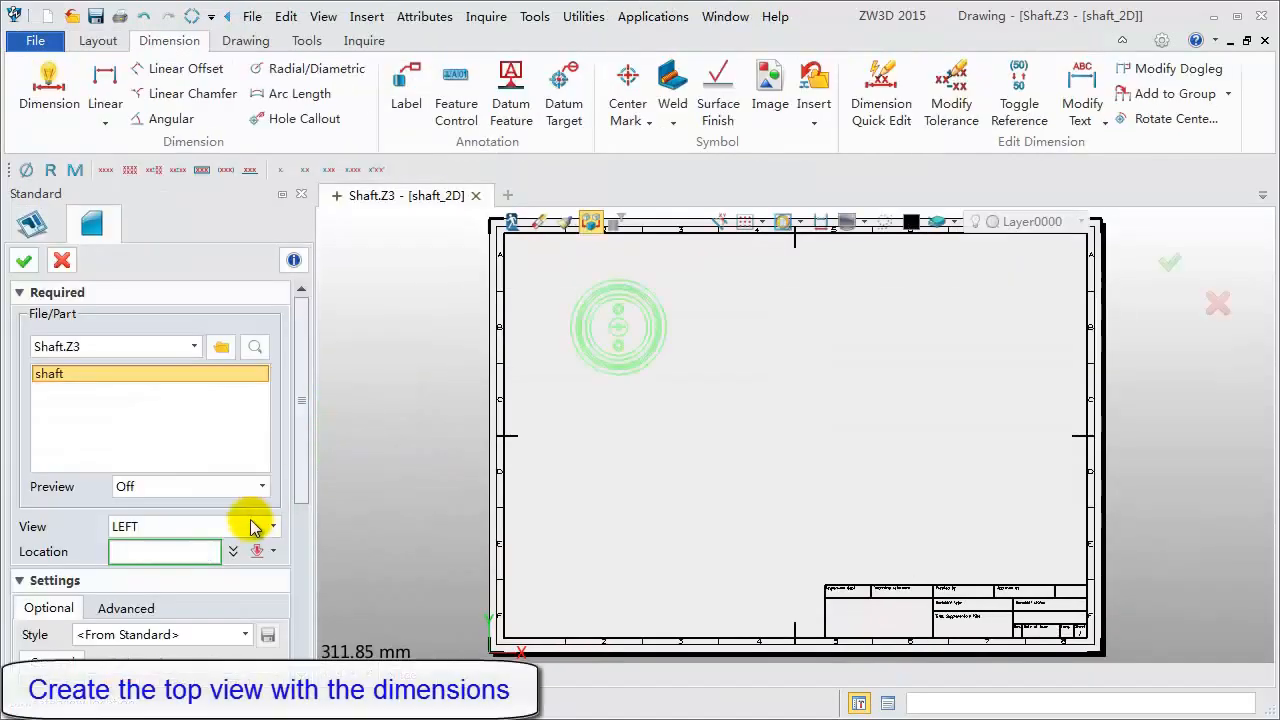
- Place a TOP view of the shaft on the sheet with its part dimensions shown
left_click(253, 527)
left_click(214, 543)
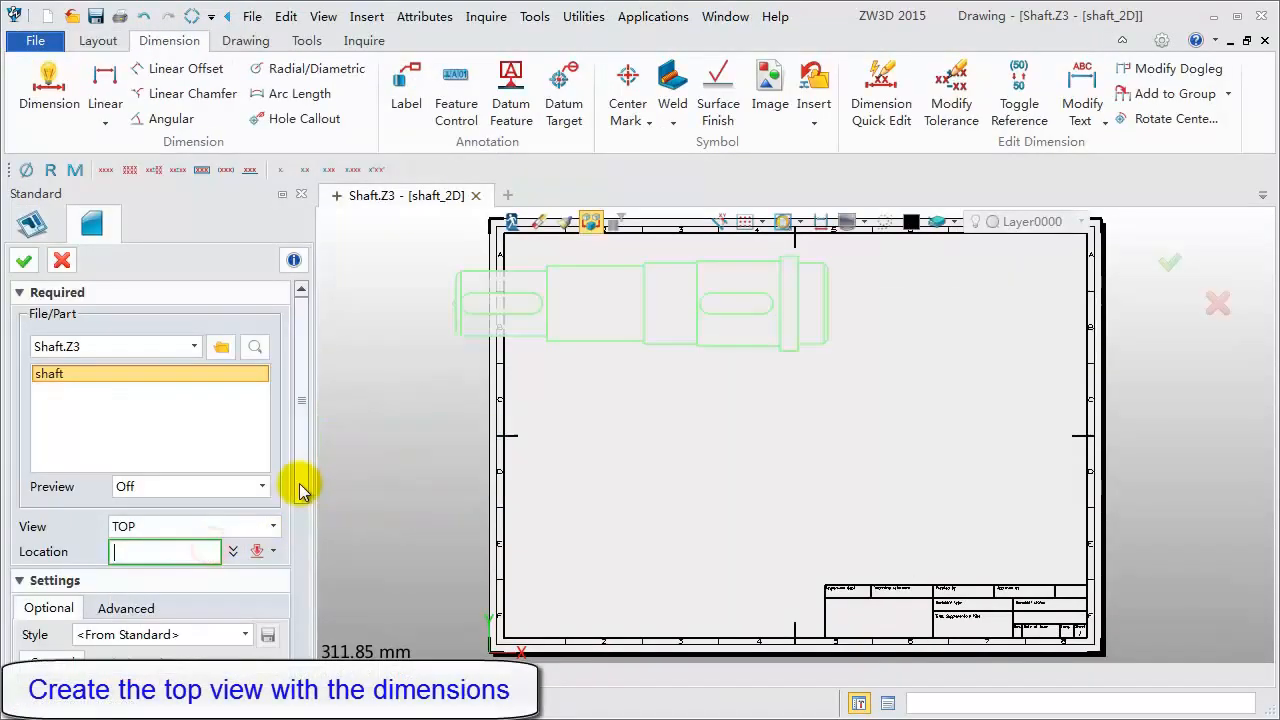
left_click_drag(302, 487, 277, 586)
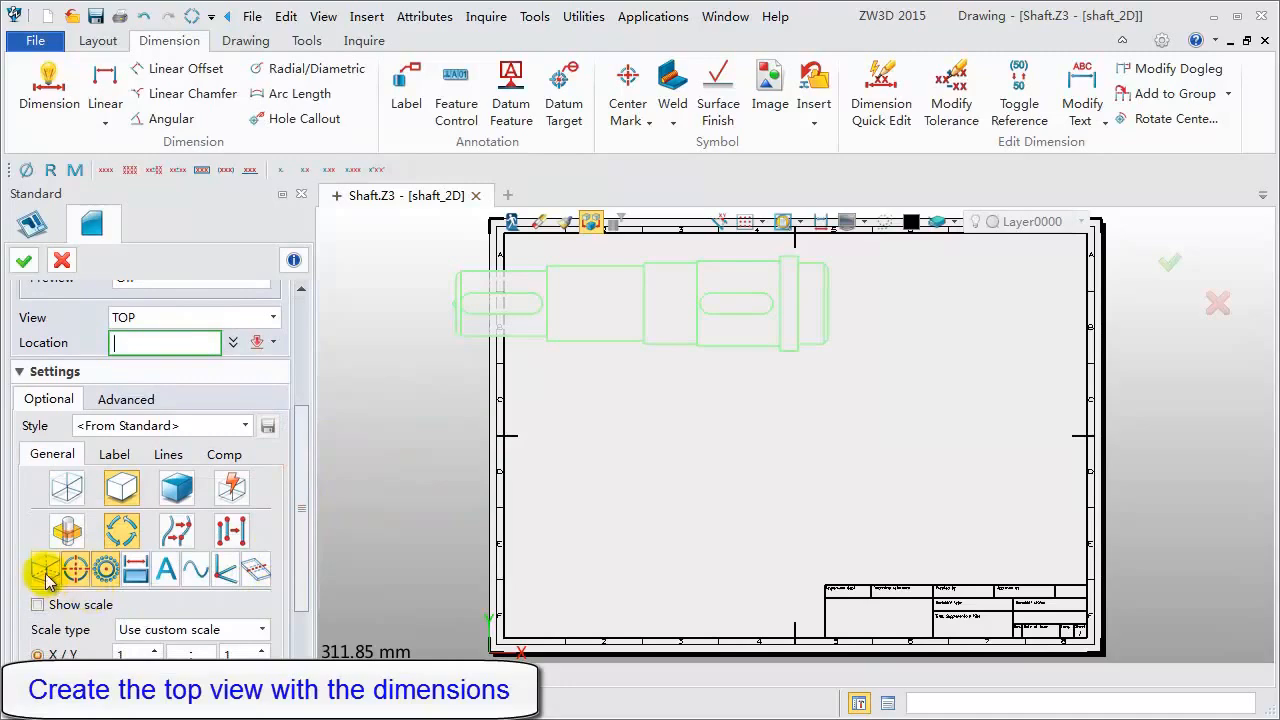
left_click(136, 578)
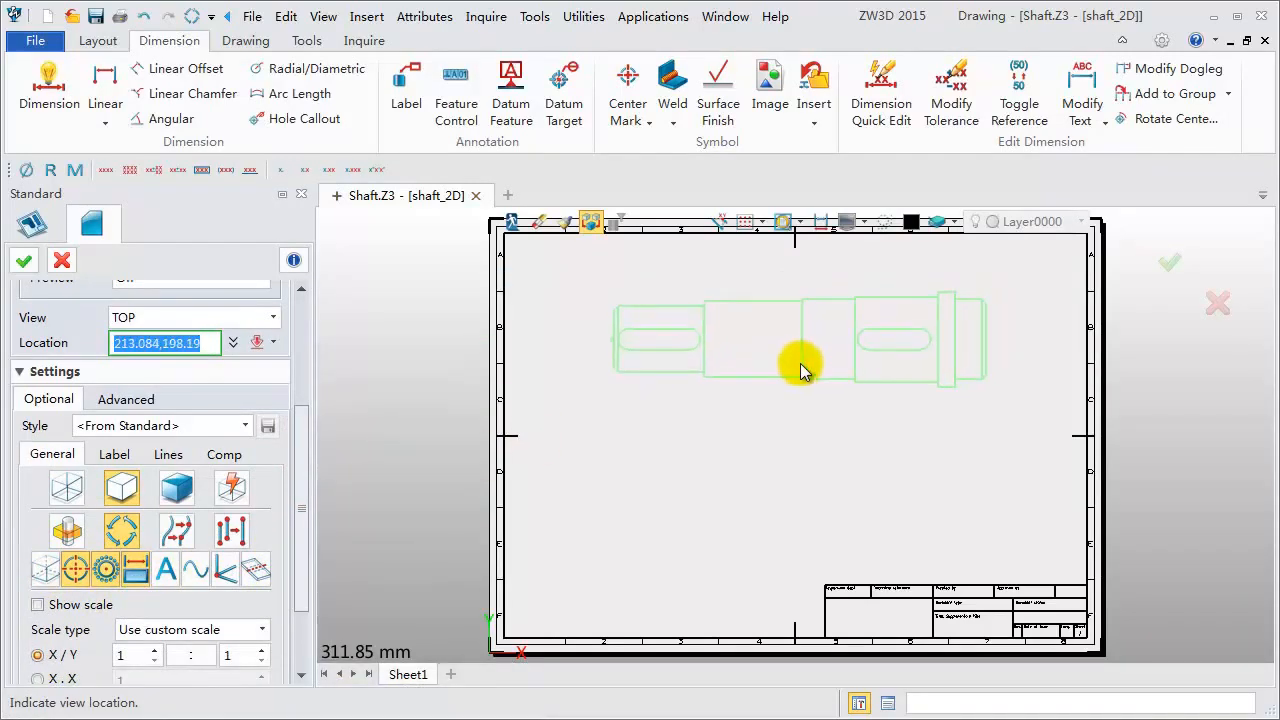
left_click(800, 368)
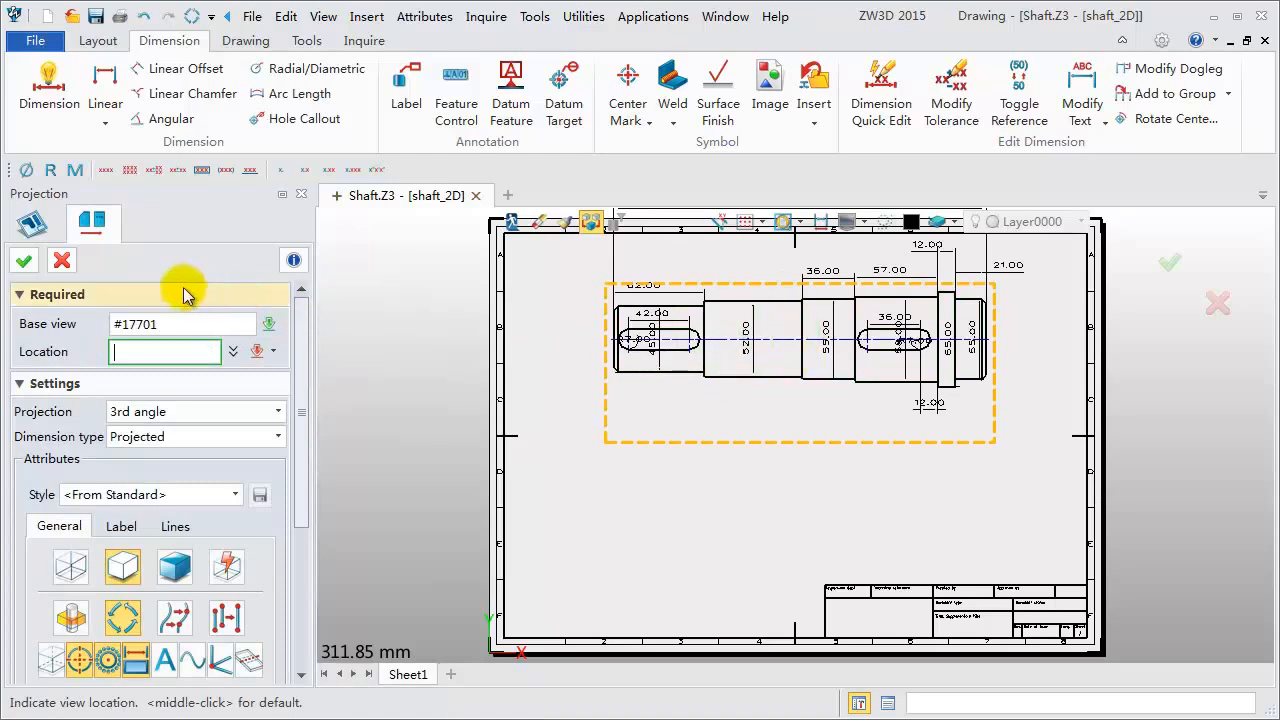
left_click(62, 260)
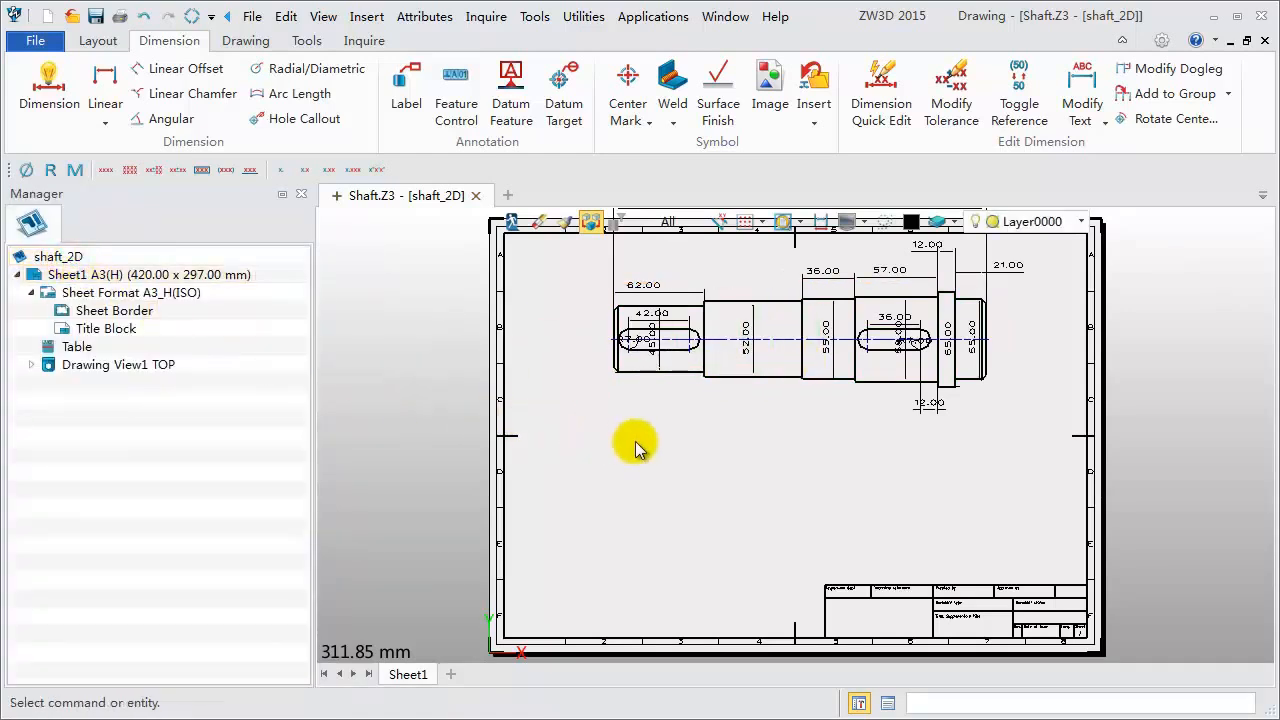
- Move the TOP drawing view slightly lower on the sheet
middle_click_drag(687, 447, 651, 491)
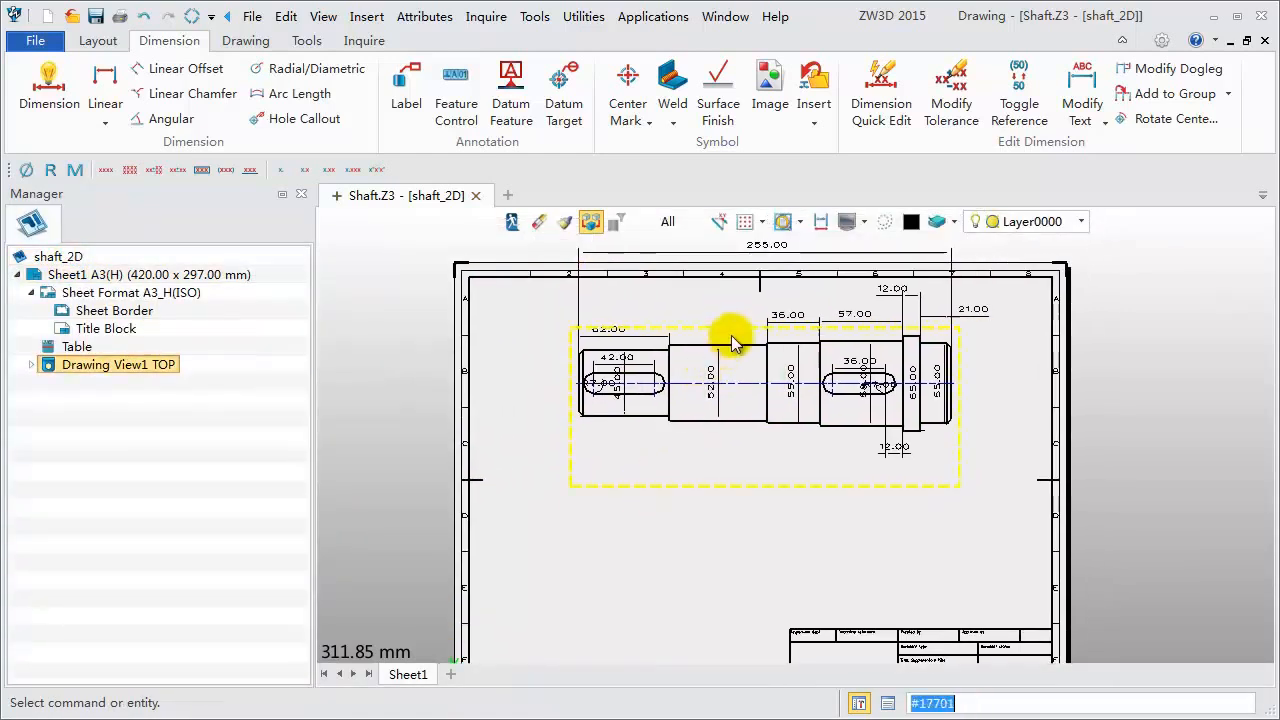
left_click_drag(735, 335, 735, 360)
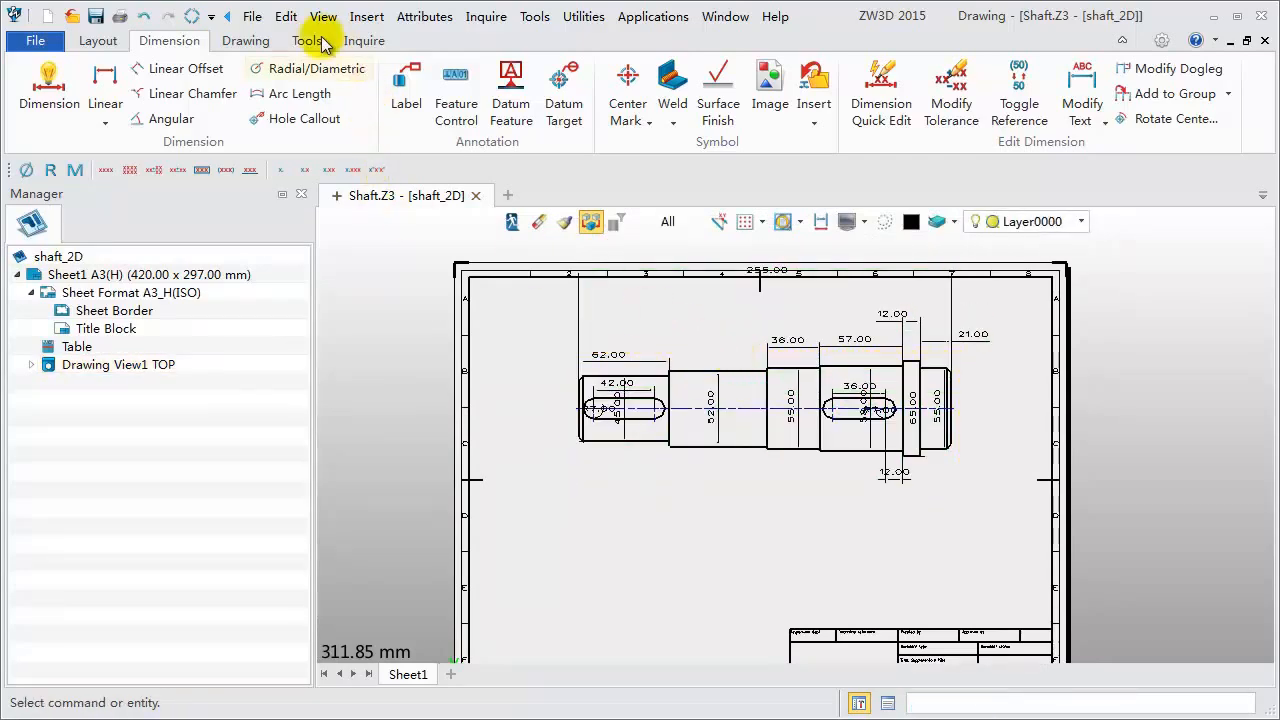
- Clean up the dimension locations of the TOP drawing view
left_click(285, 16)
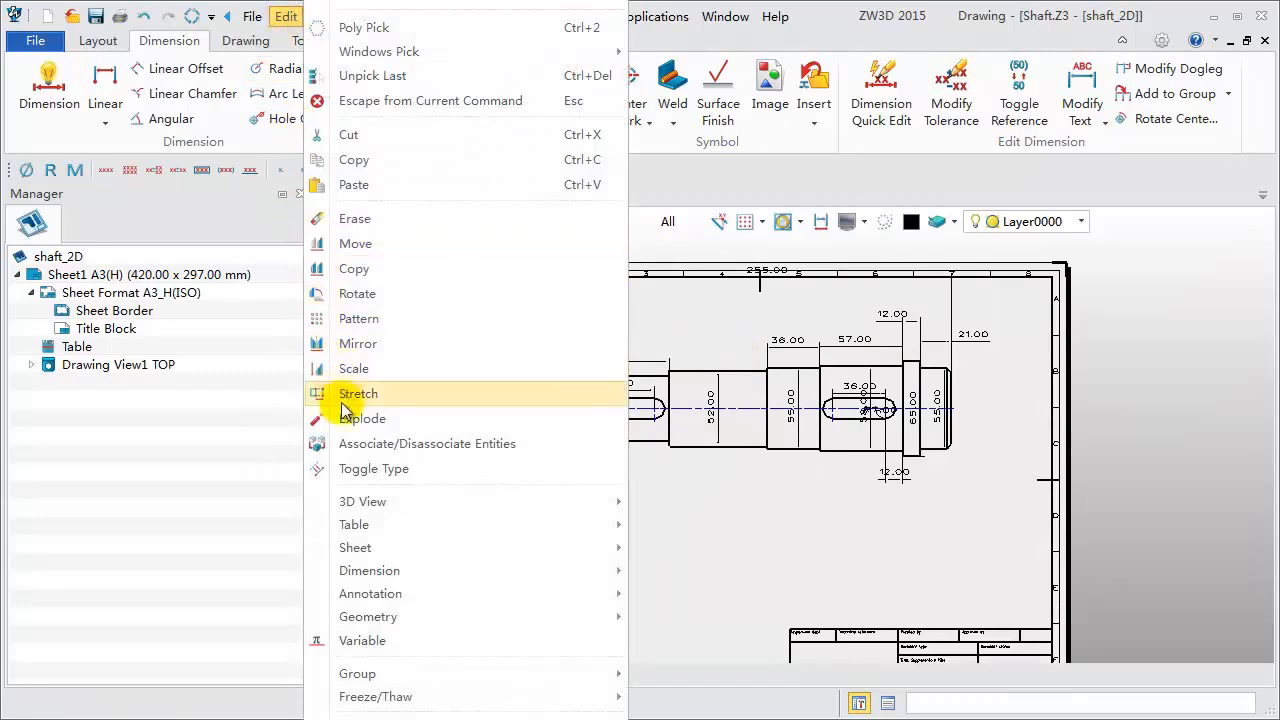
mouse_move(350, 567)
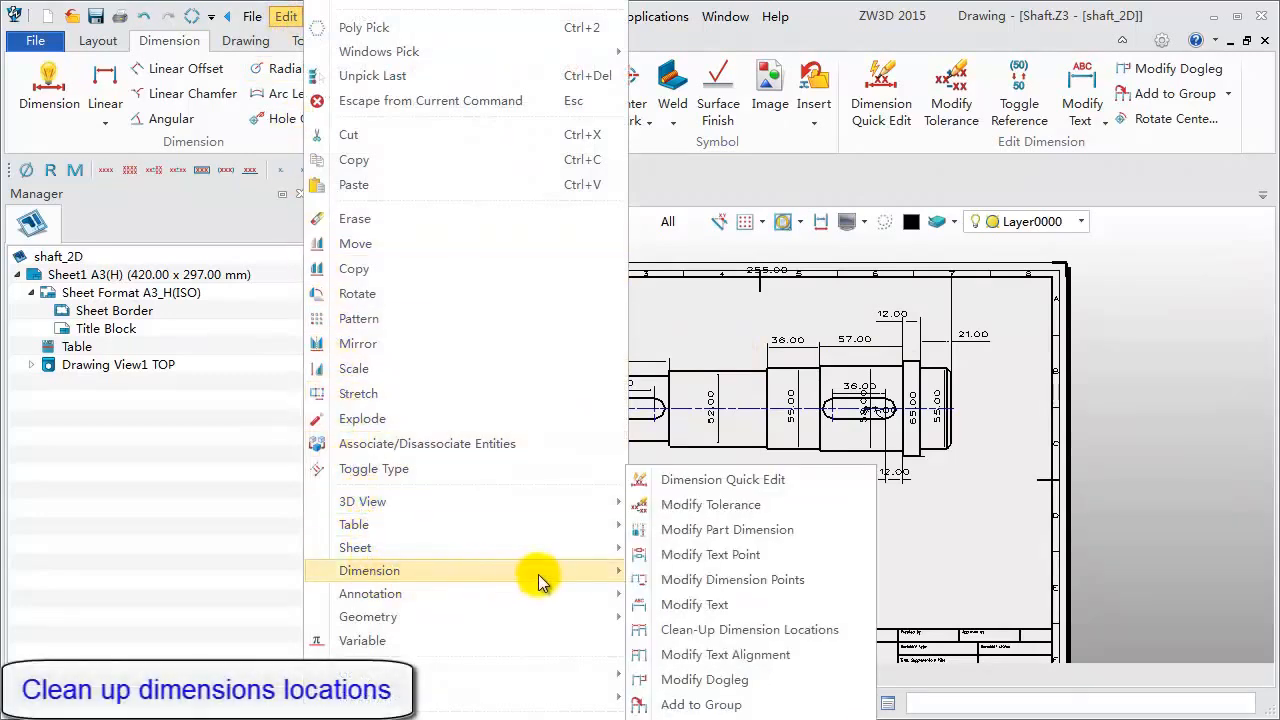
left_click(699, 630)
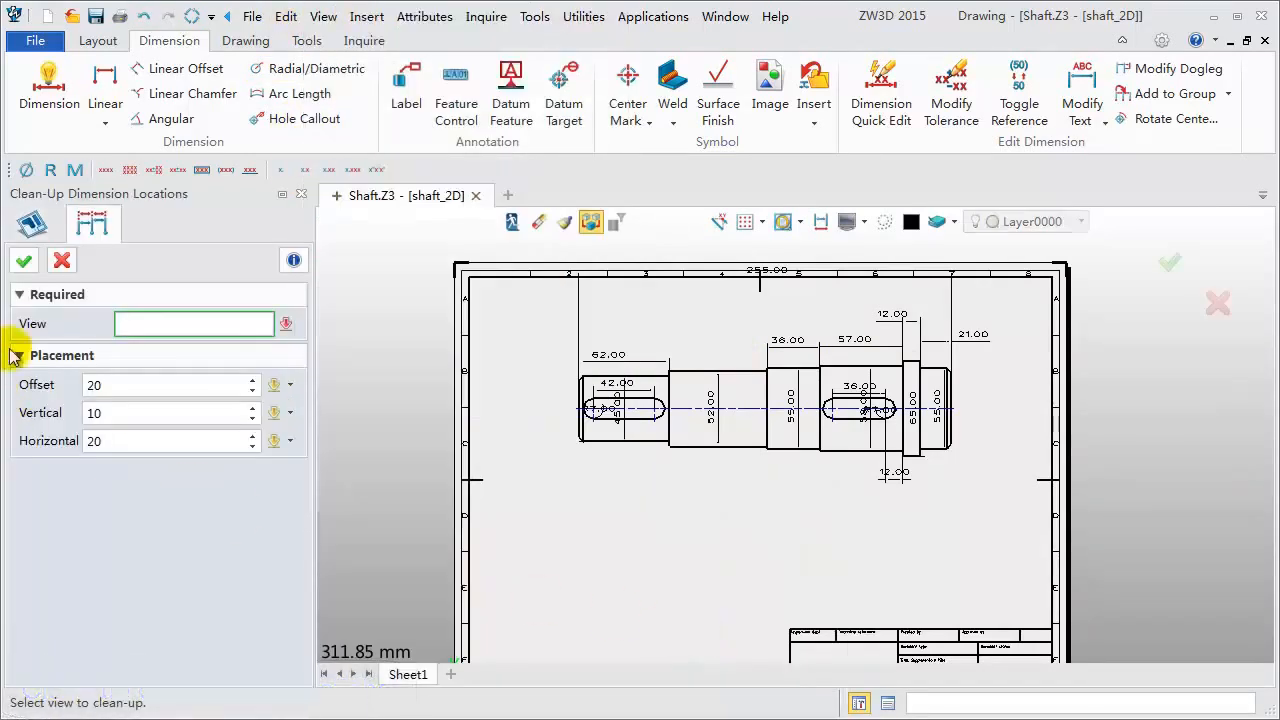
left_click(133, 321)
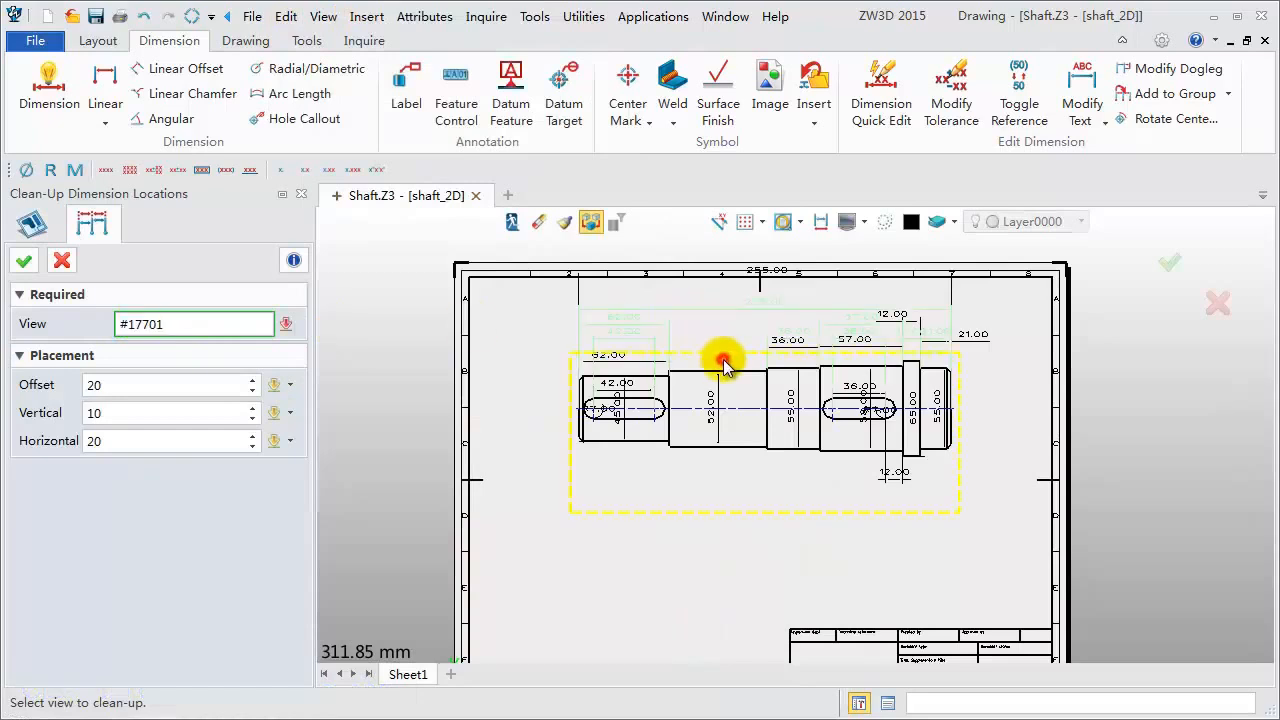
left_click(24, 260)
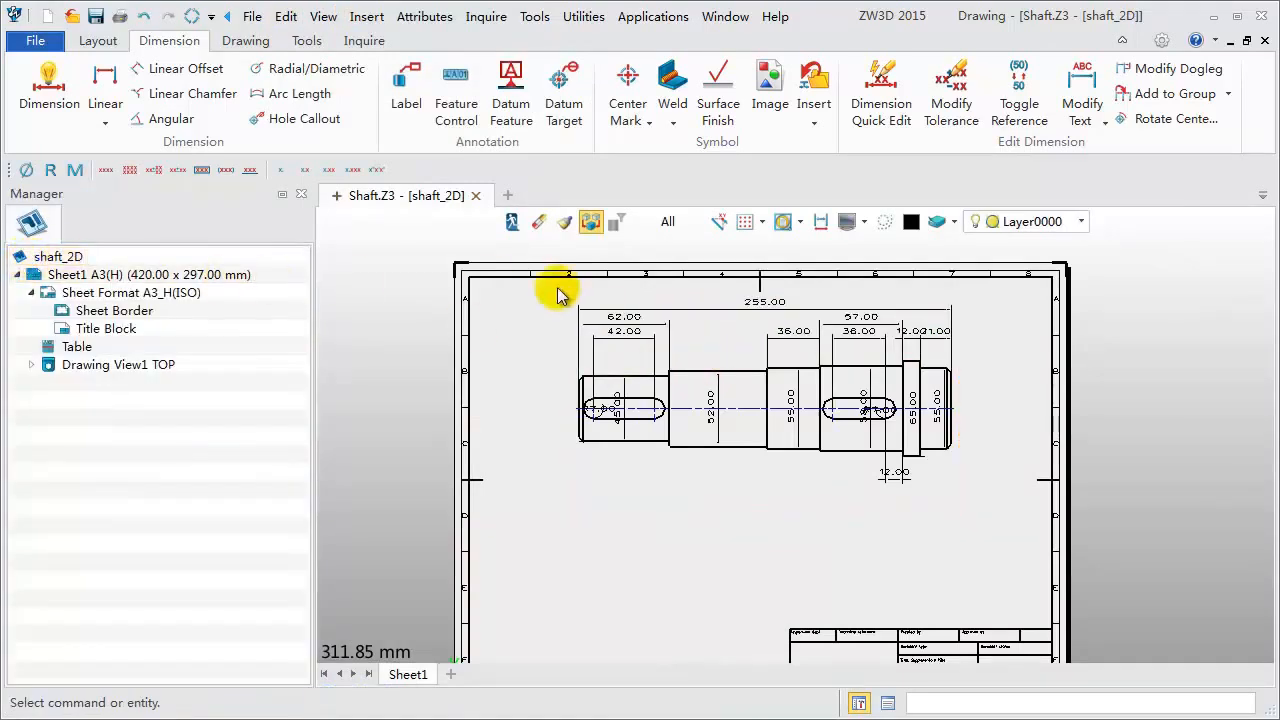
- Set the shaft's overall length part dimension to 350 using Modify Part Dimension
left_click(758, 316)
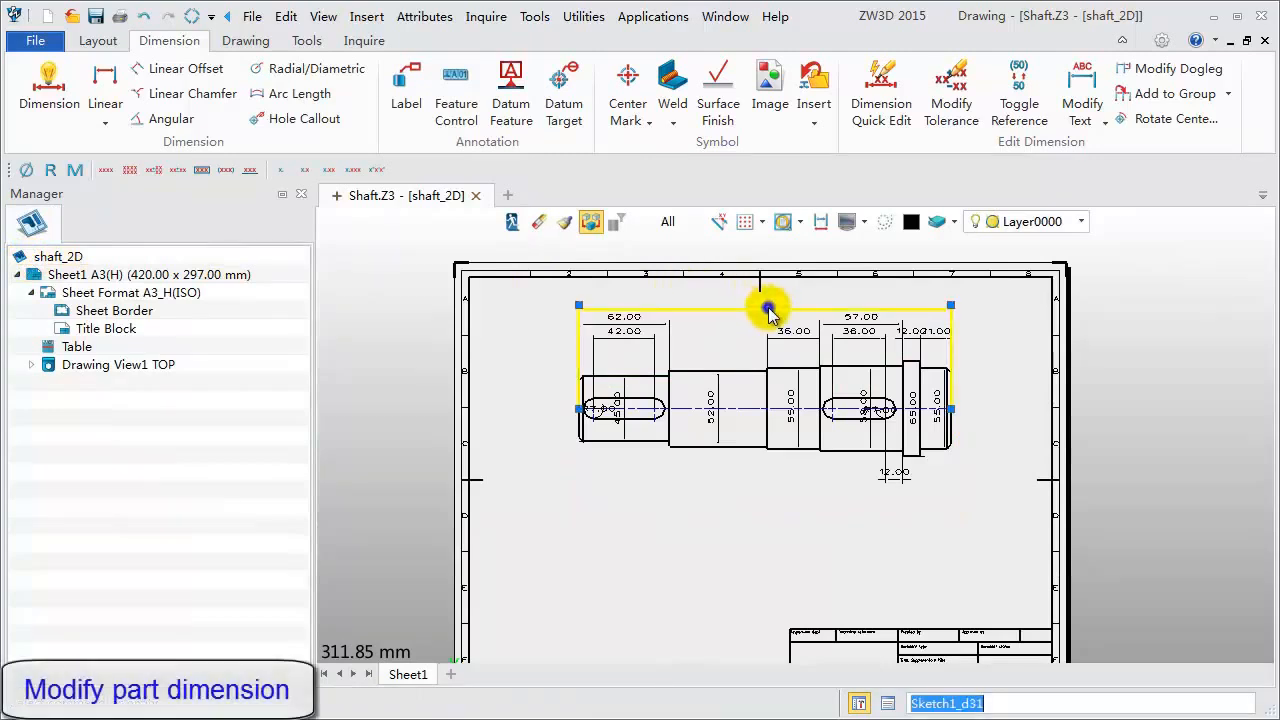
right_click(767, 301)
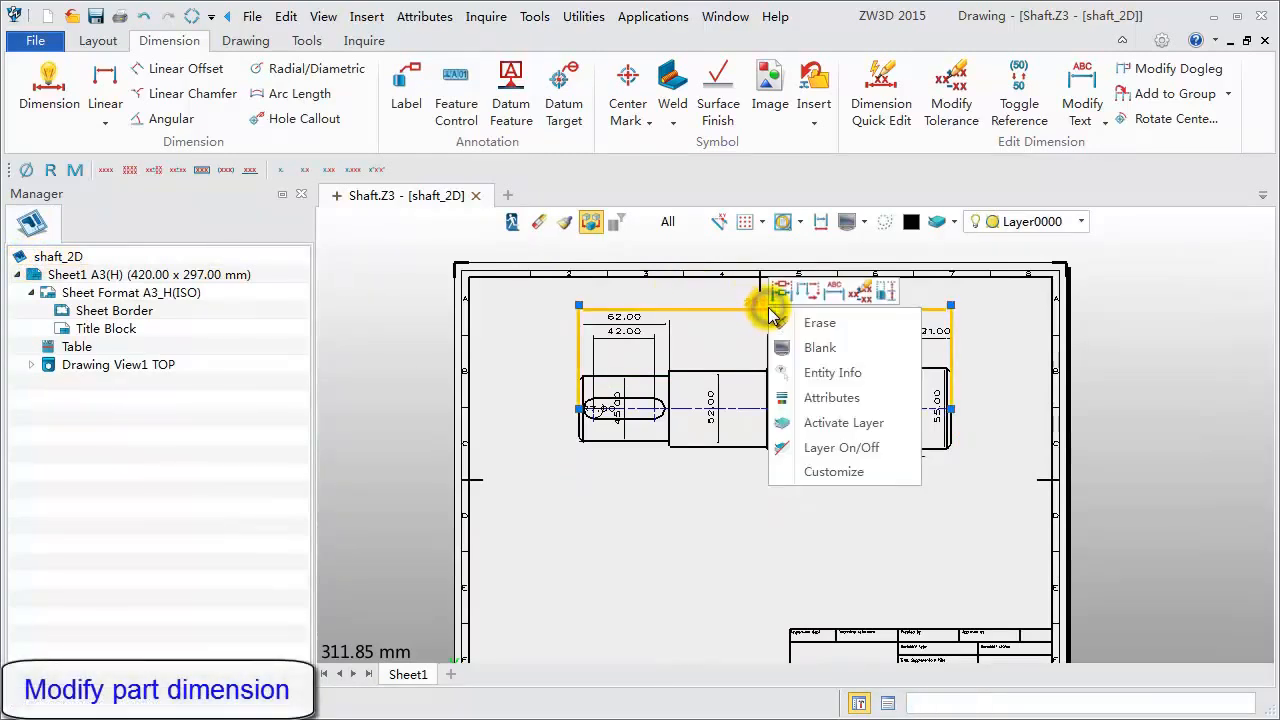
left_click(887, 293)
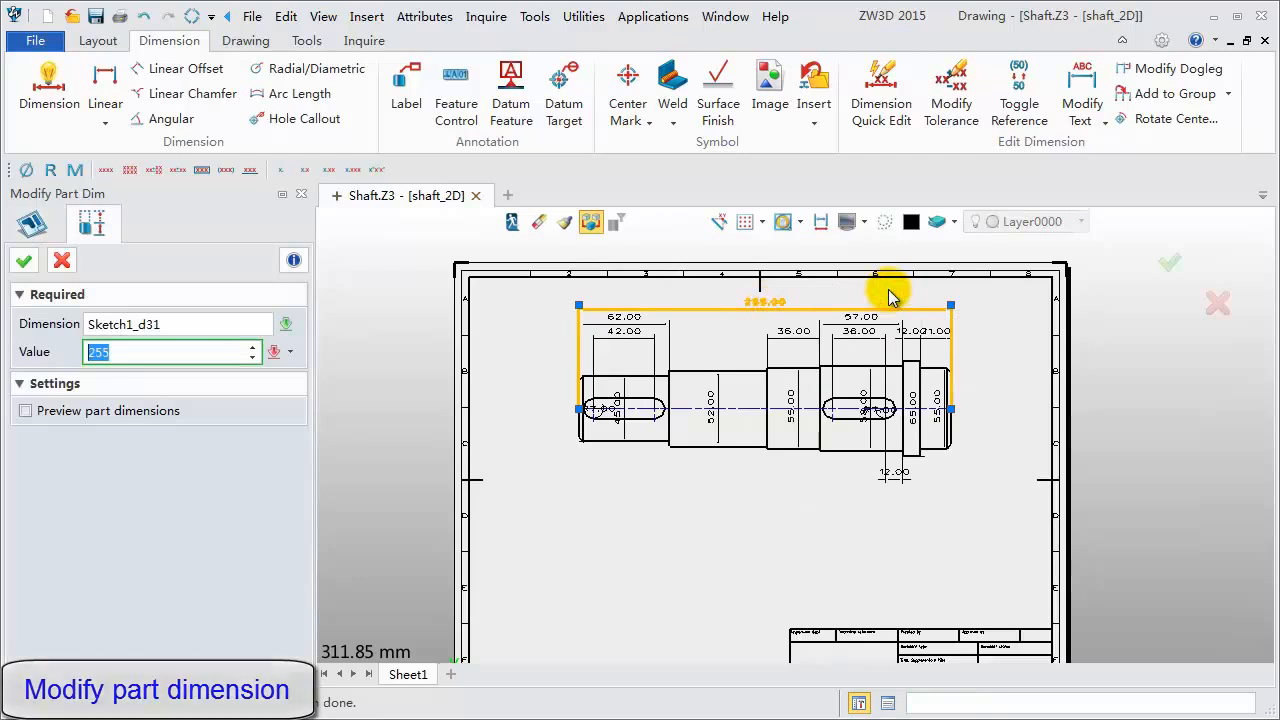
type("350")
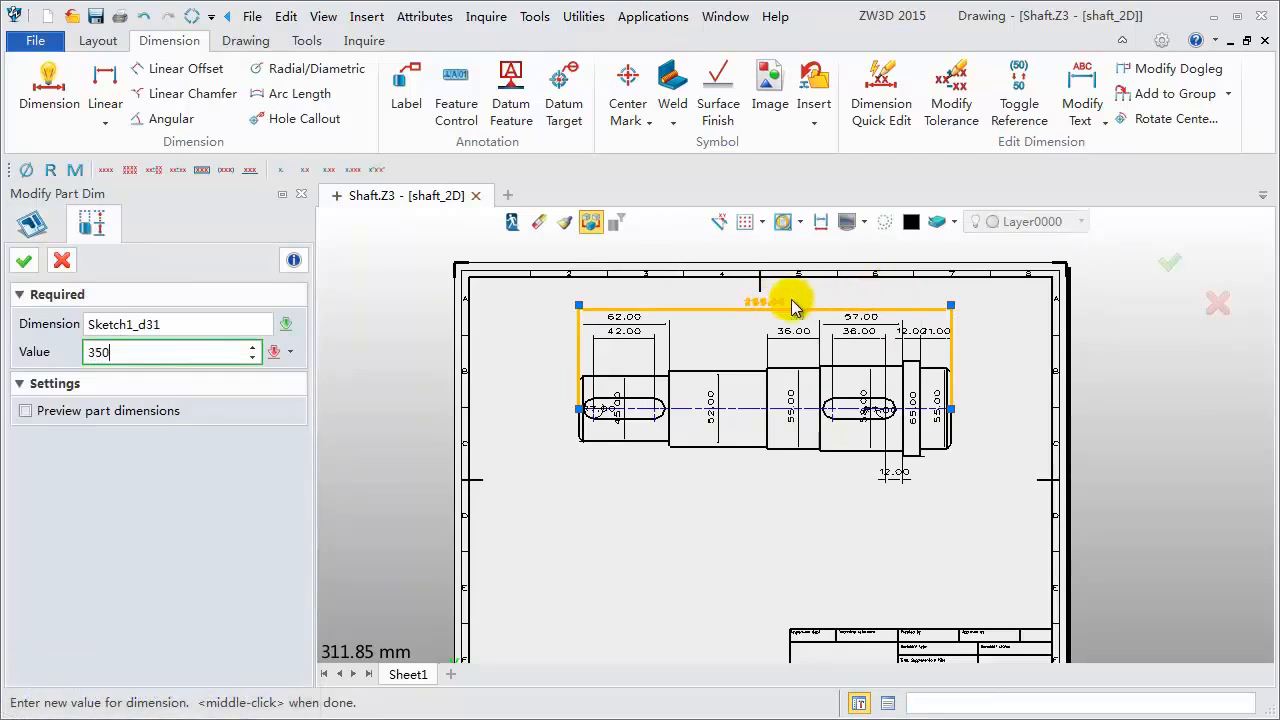
left_click(24, 261)
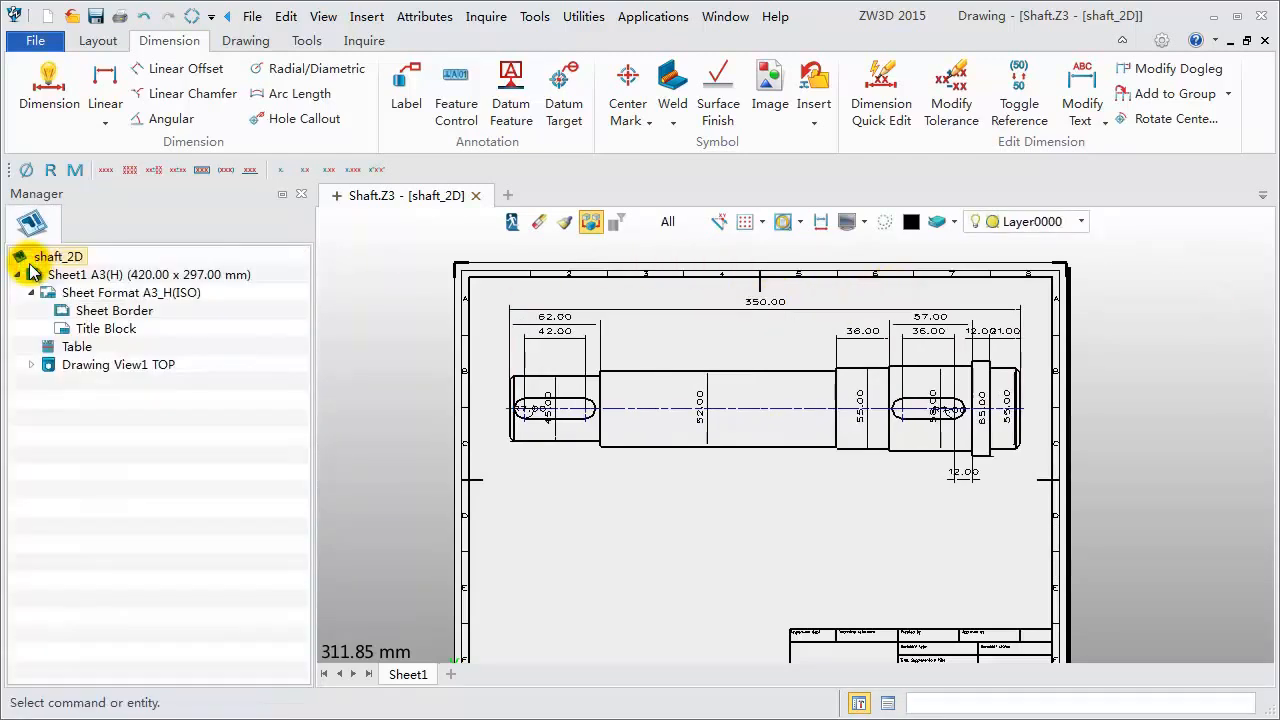
- Switch to the part model and display Sketch1's dimensions to check the overall length
left_click(510, 223)
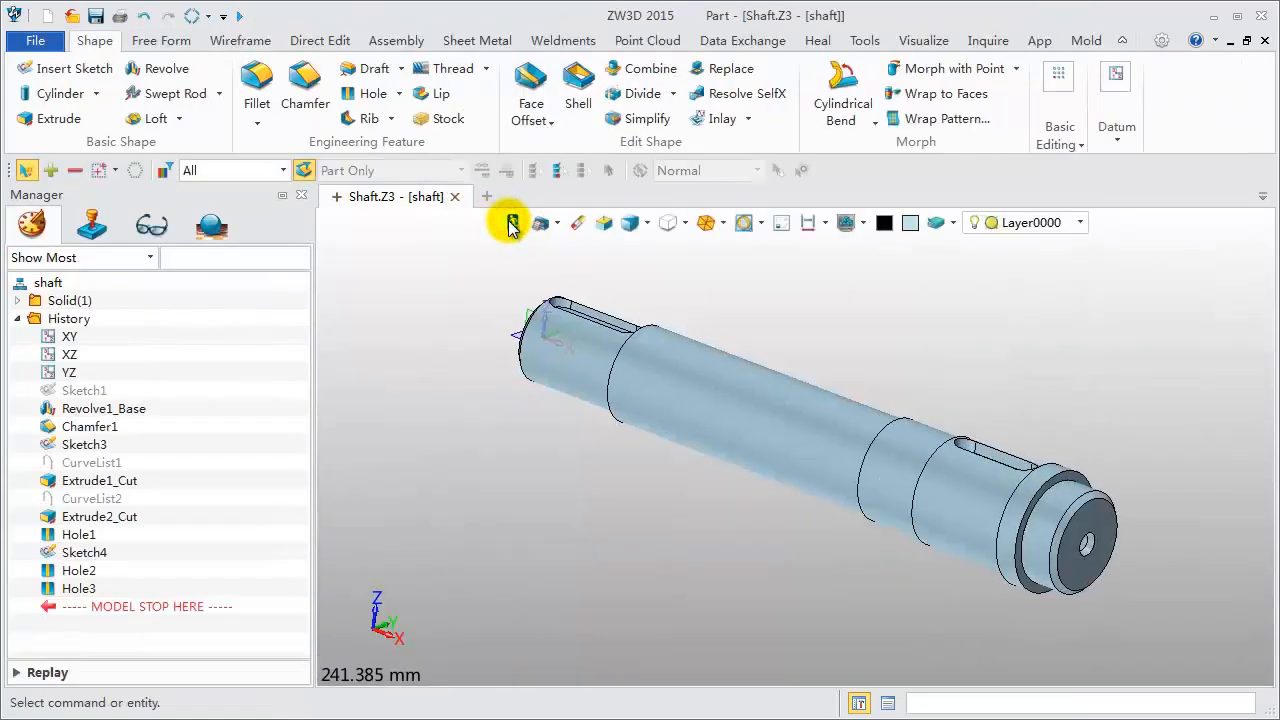
right_click(93, 393)
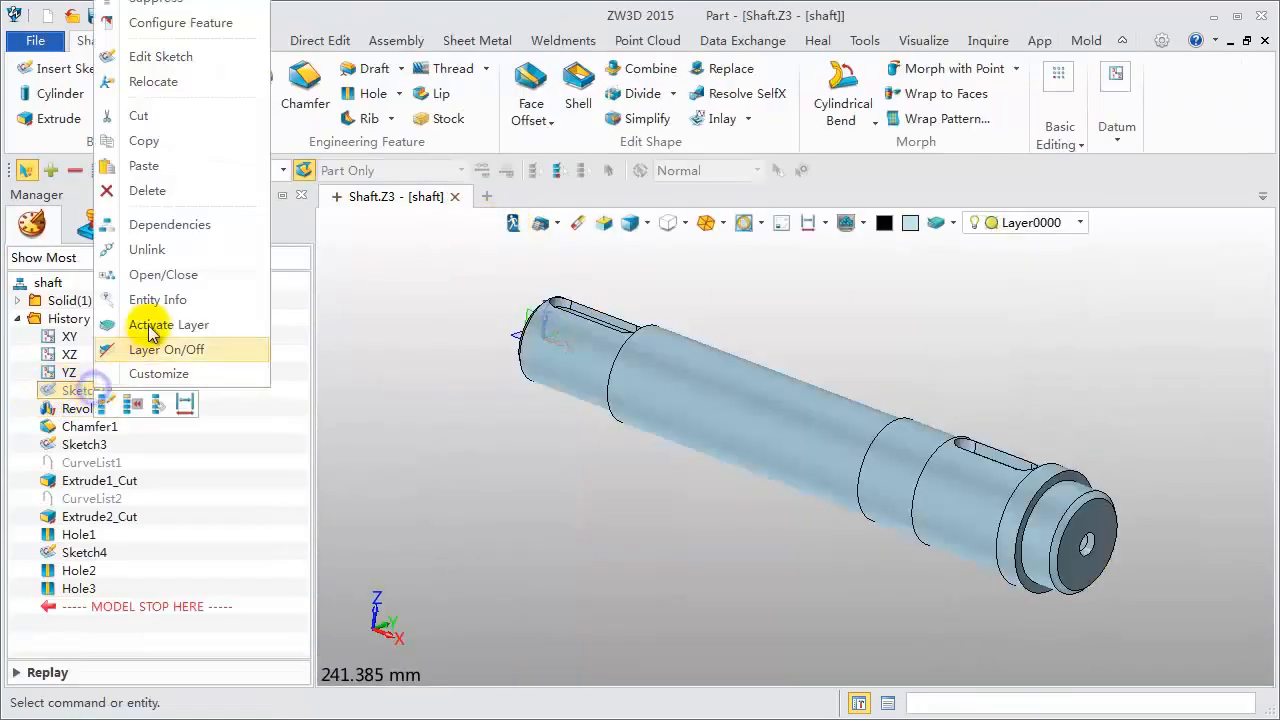
left_click(183, 405)
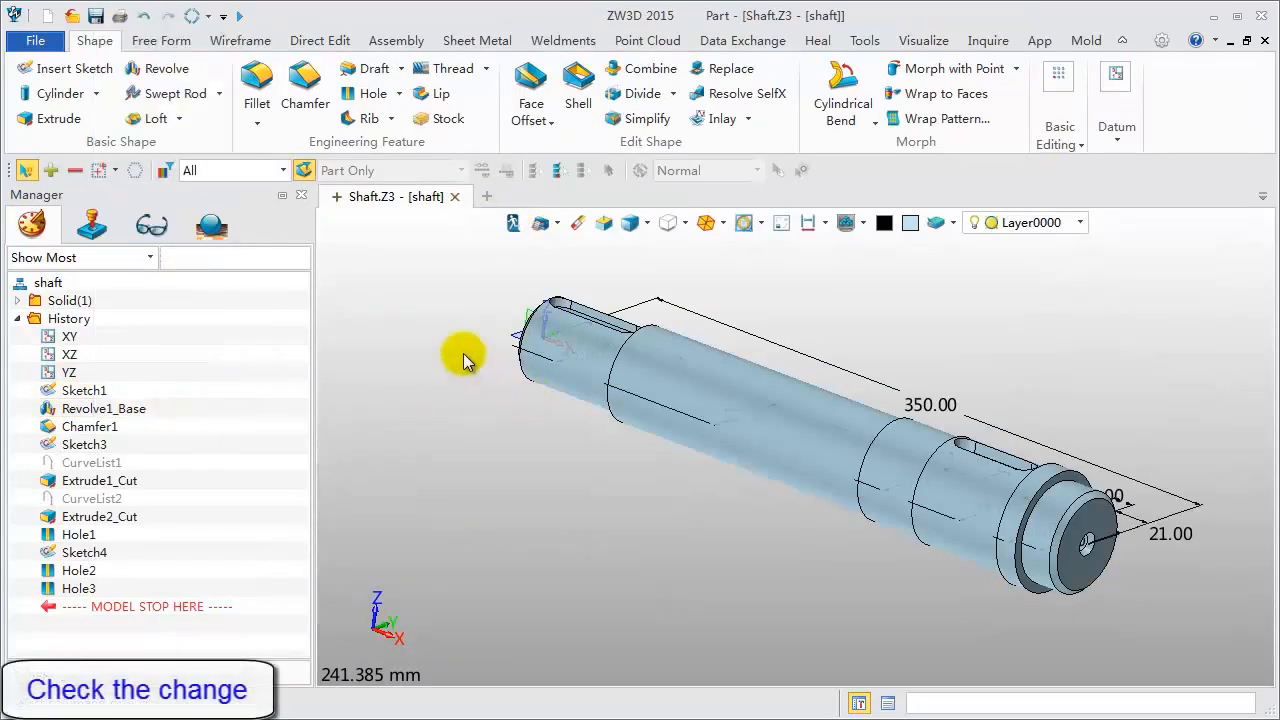
middle_click_drag(425, 350, 408, 557)
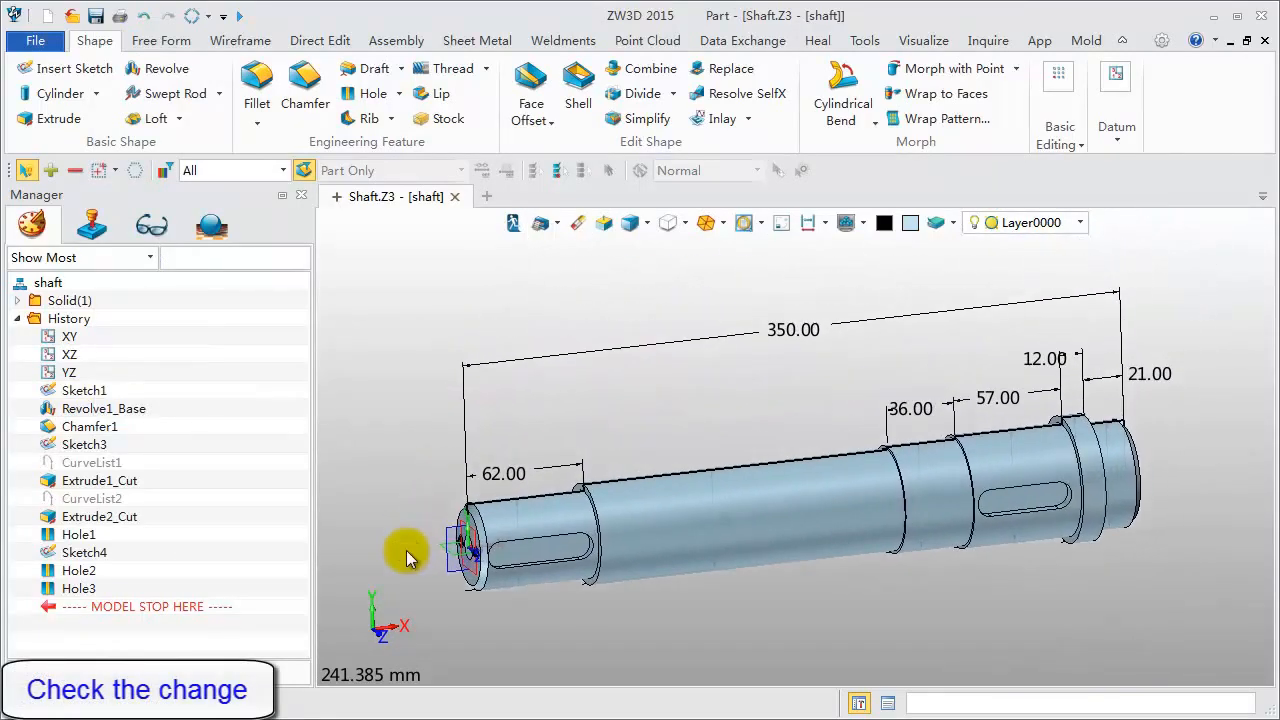
- Set the shaft's overall length dimension back to 255 in the part model
double_click(812, 330)
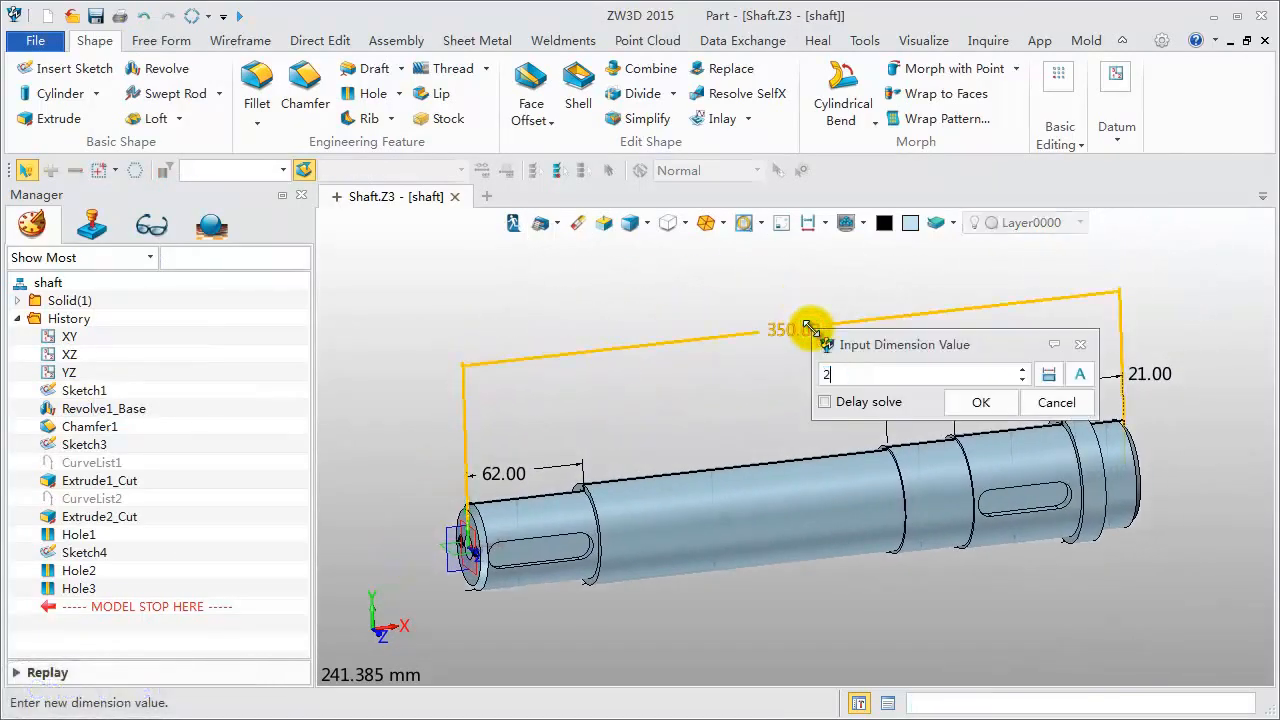
key("Return")
key("Return")
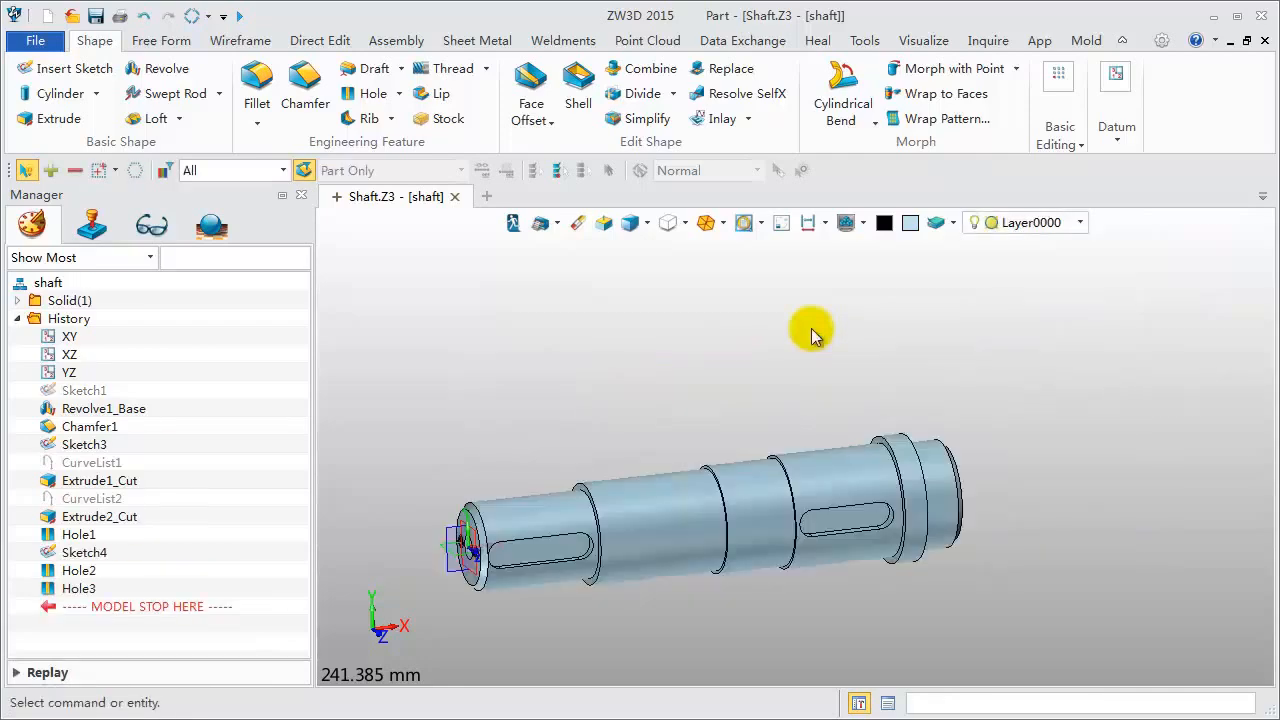
- Return to the shaft's 2D drawing sheet
right_click(571, 240)
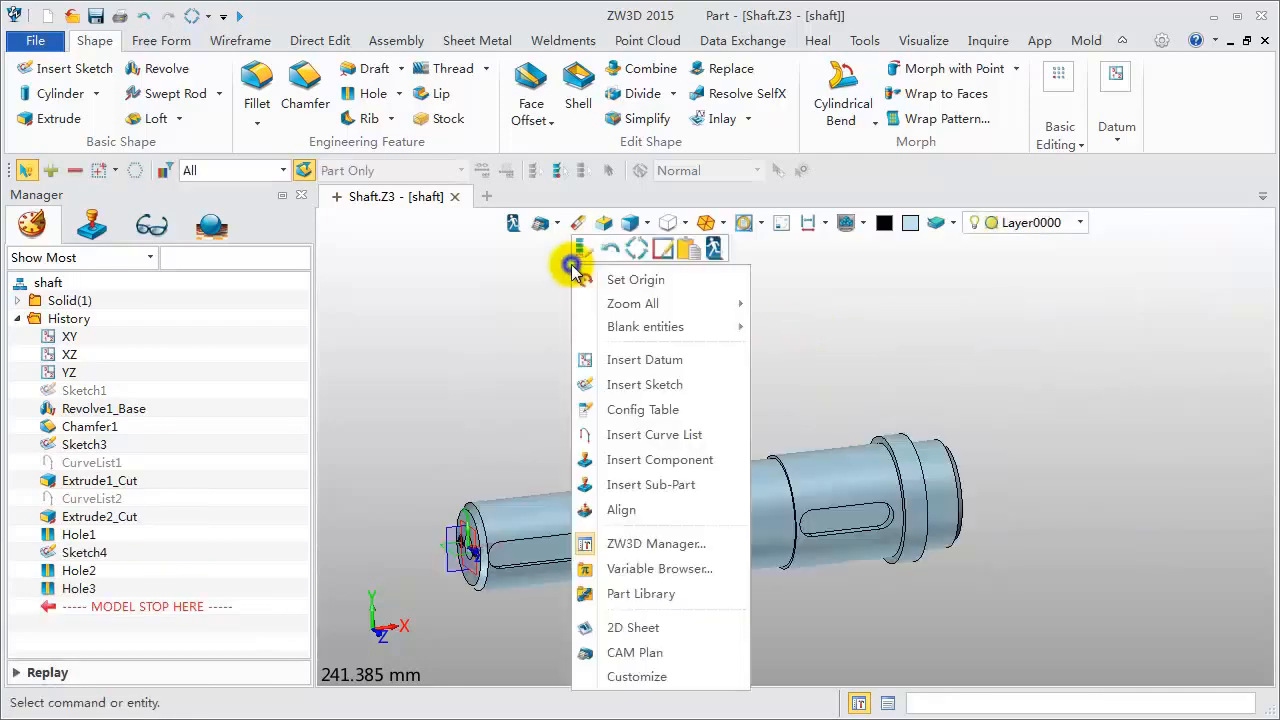
left_click(616, 632)
left_click(453, 312)
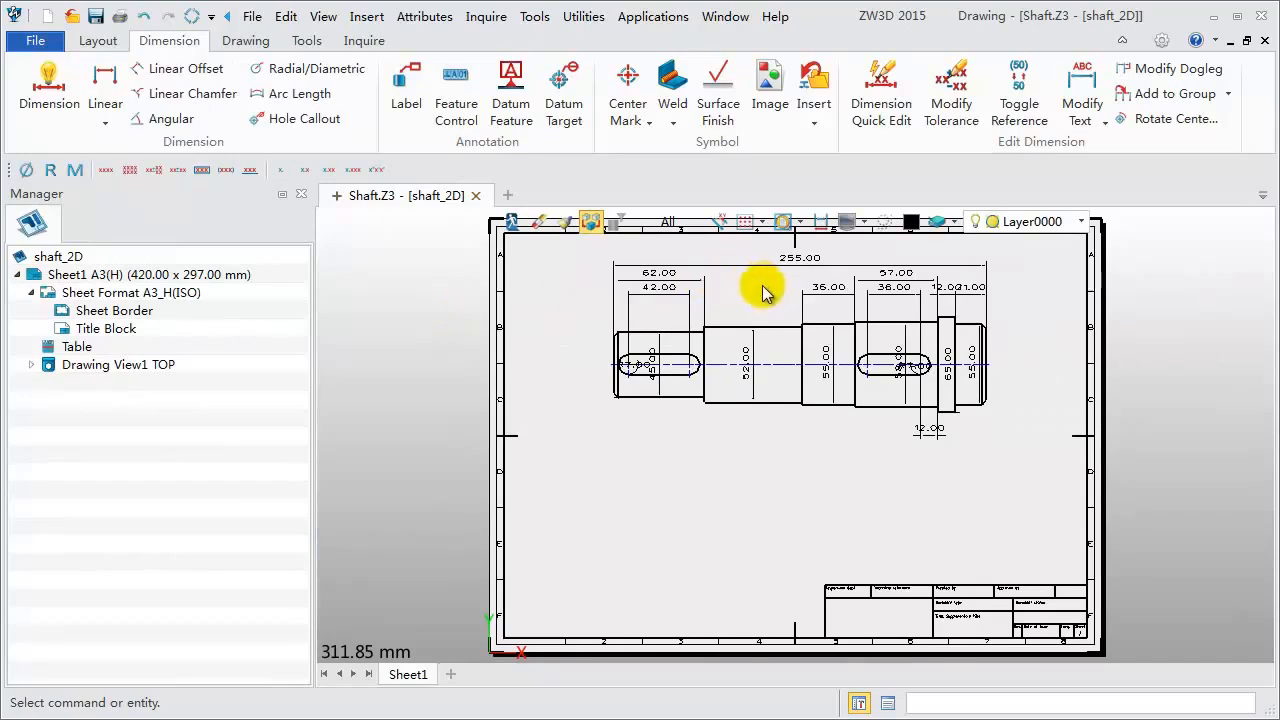
- Reposition the two R7.00 slot dimensions and the right-end 55.00 dimension clear of the shaft outline
scroll(835, 258, "up", 3)
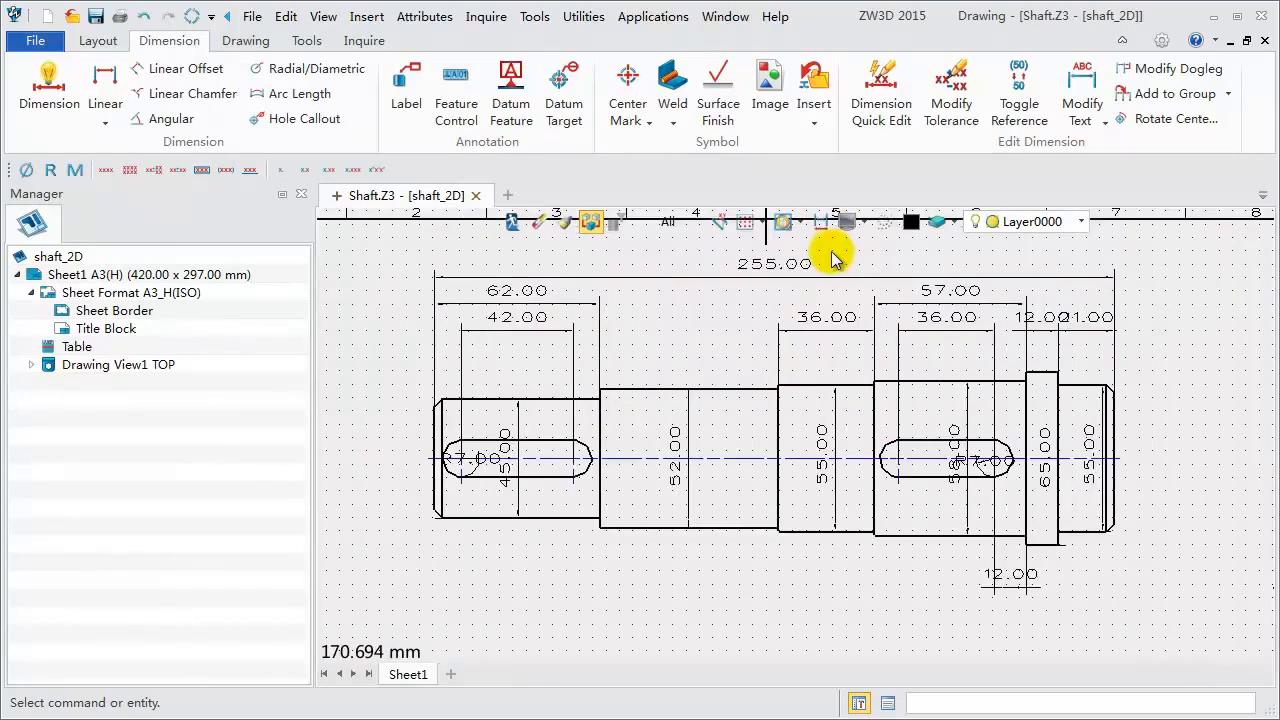
left_click(462, 452)
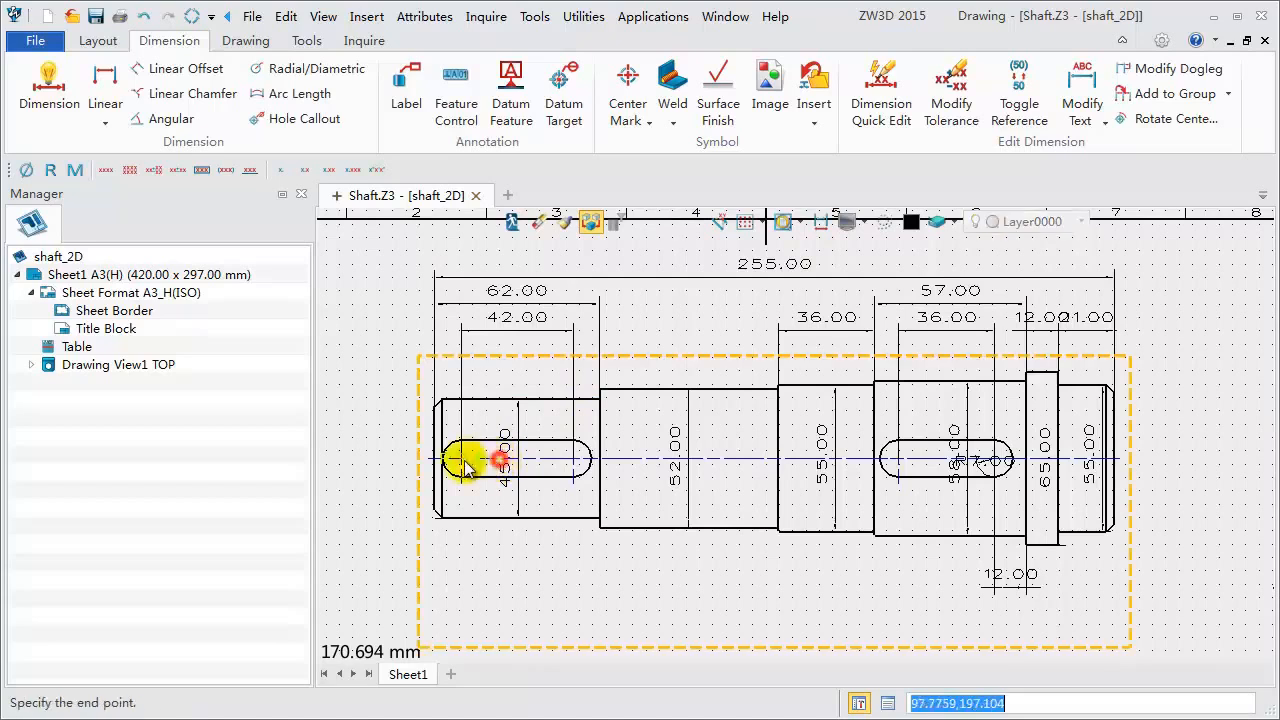
left_click(452, 445)
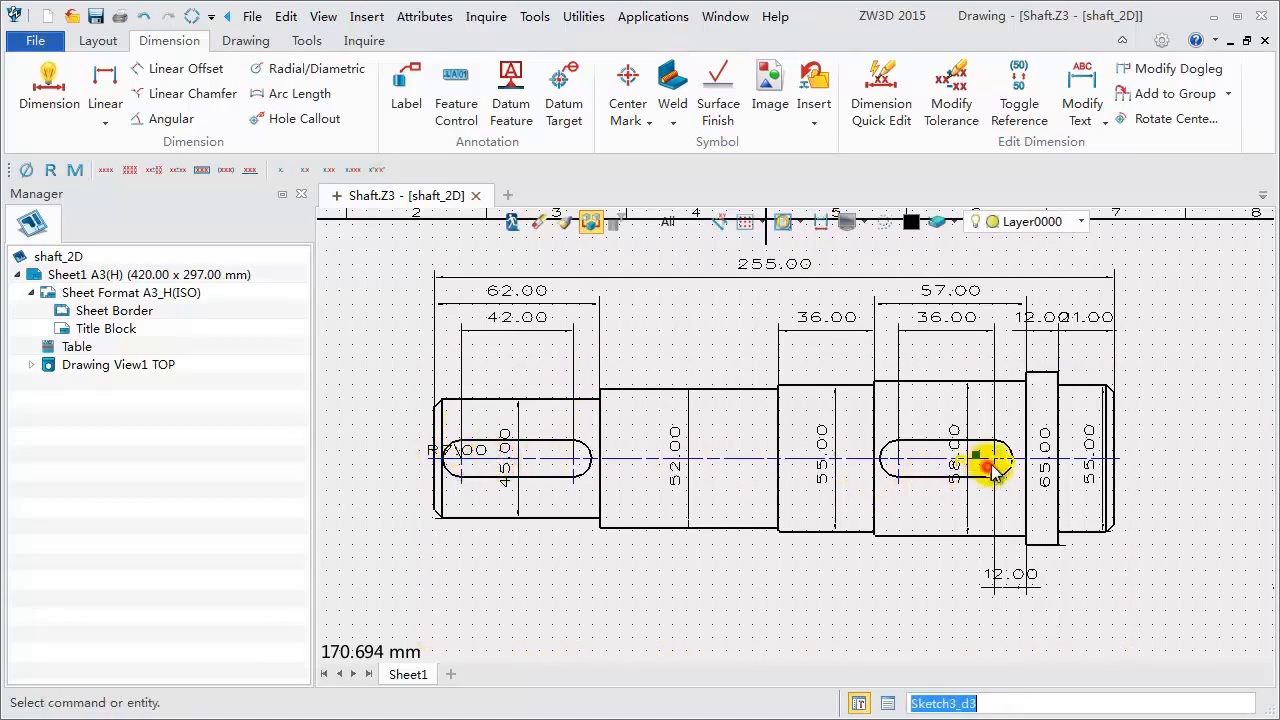
left_click(989, 467)
left_click(1015, 445)
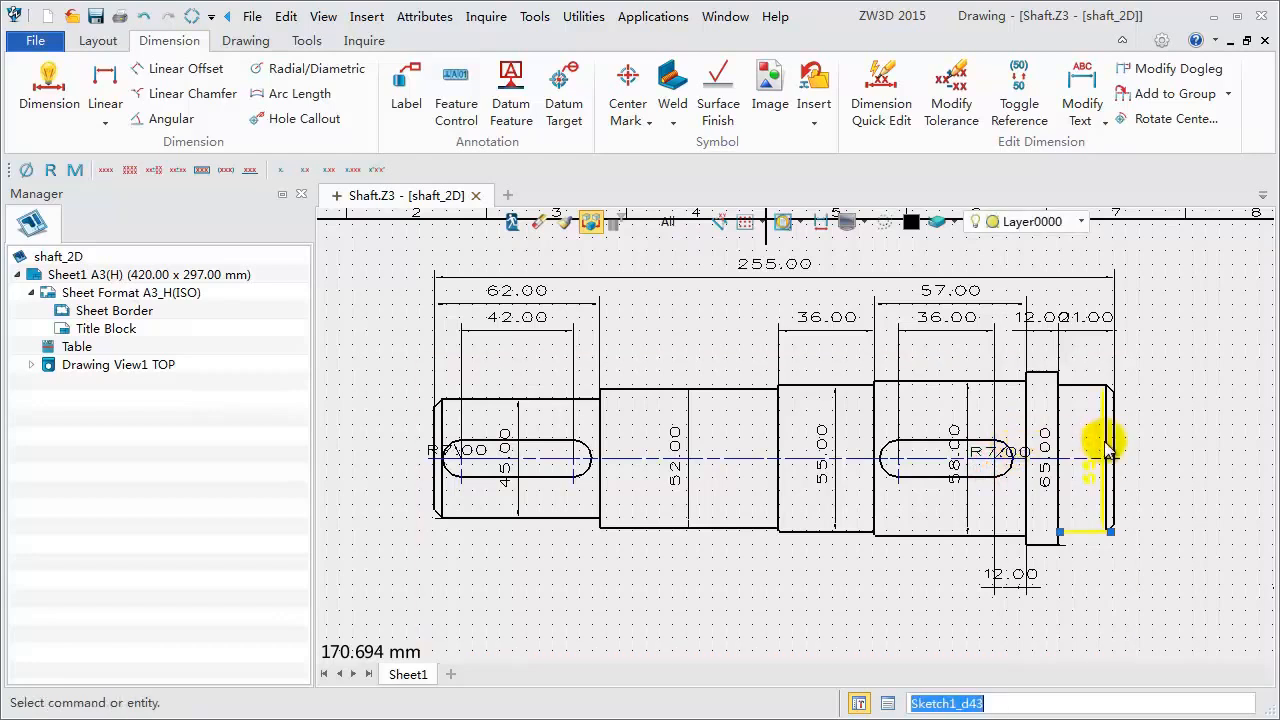
left_click(1101, 443)
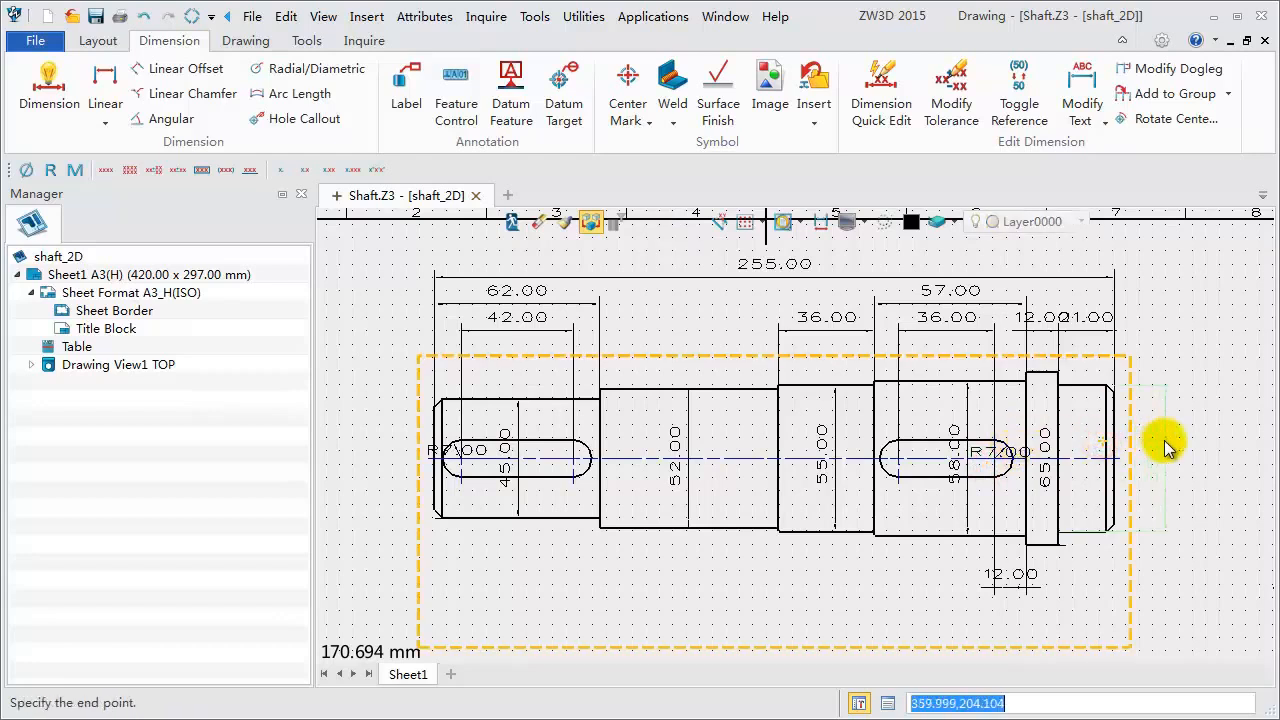
left_click(1166, 445)
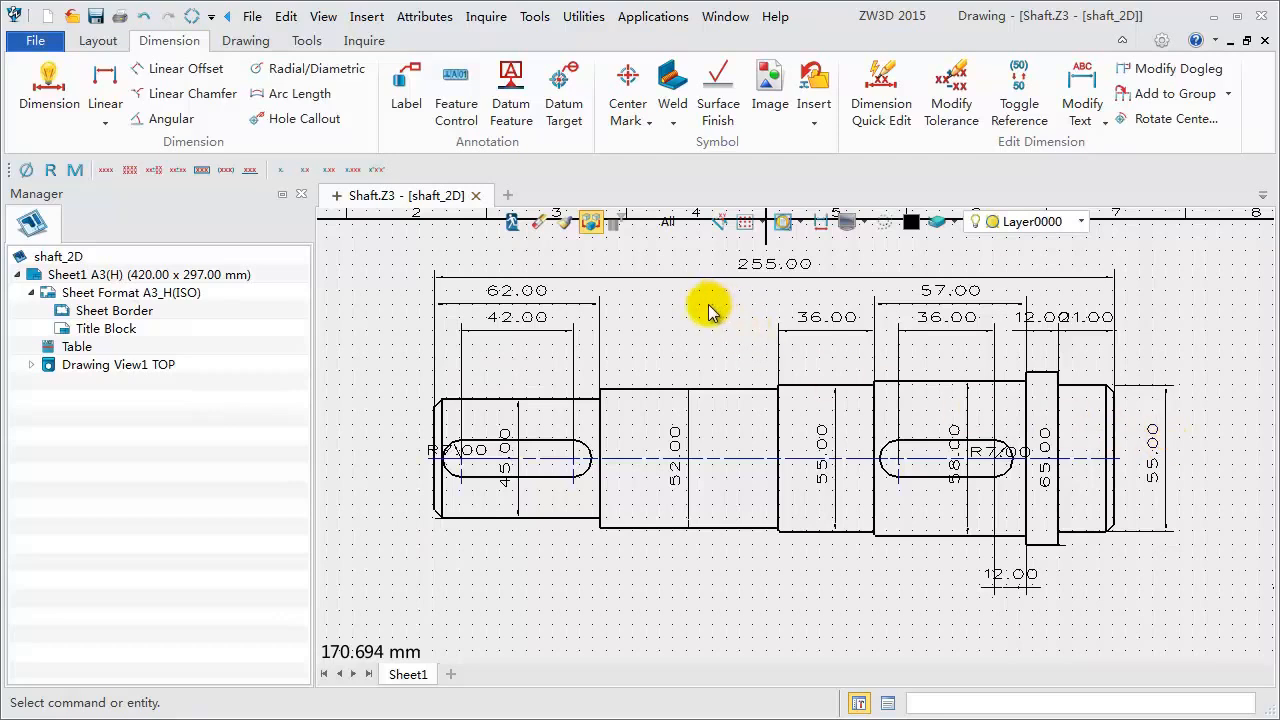
- Open the Style Manager and set the Linear Style (ISO) dimension text height to 2.5
middle_click_drag(701, 311, 697, 327)
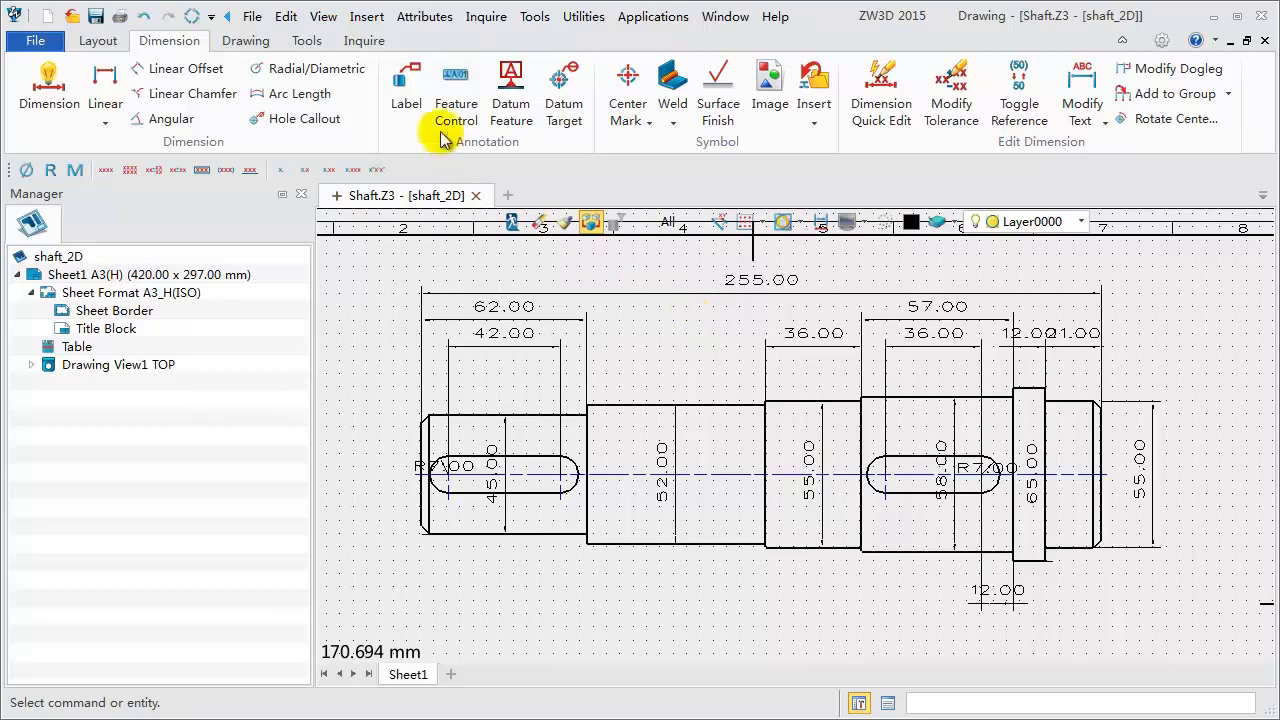
left_click(307, 40)
left_click(400, 104)
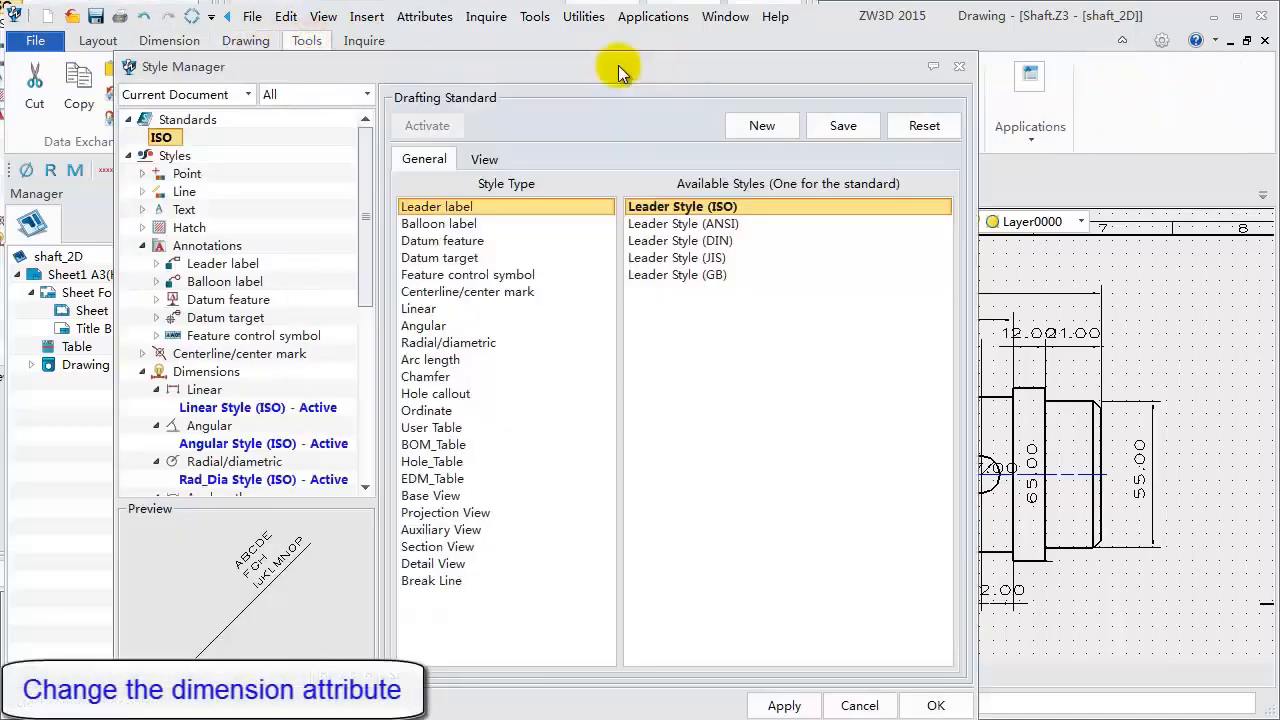
left_click_drag(368, 286, 360, 378)
left_click(298, 198)
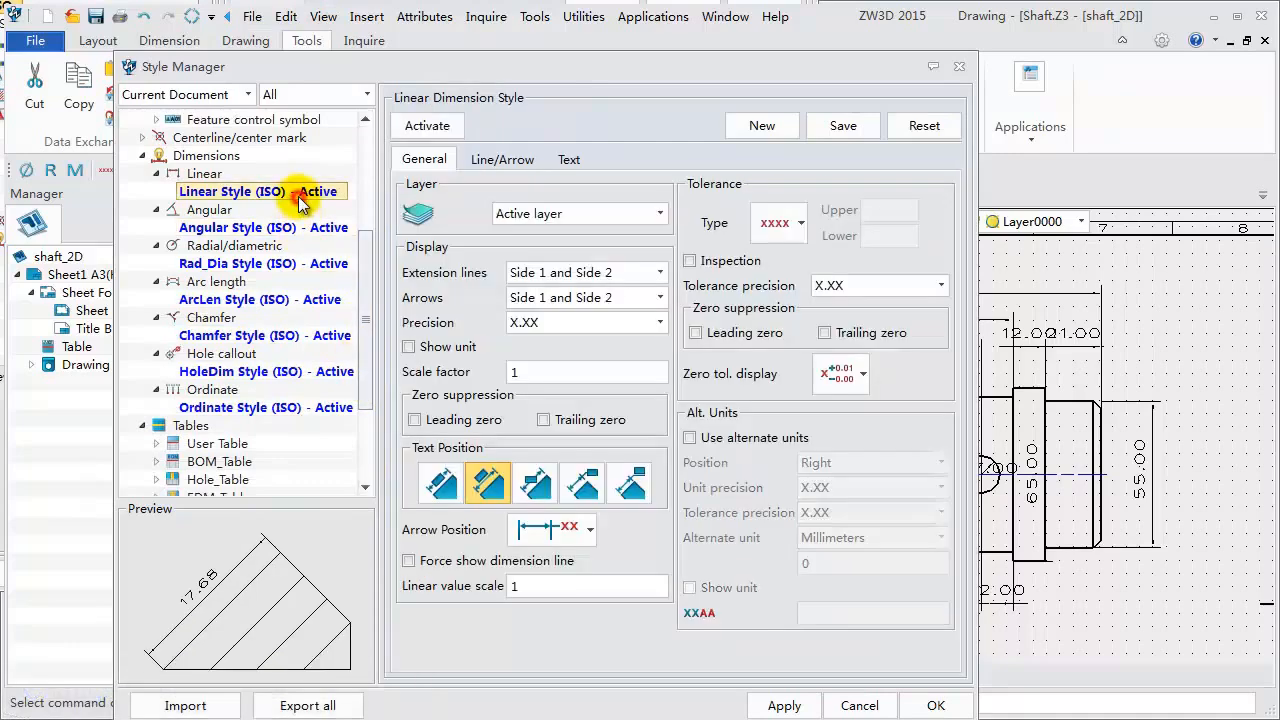
left_click(569, 160)
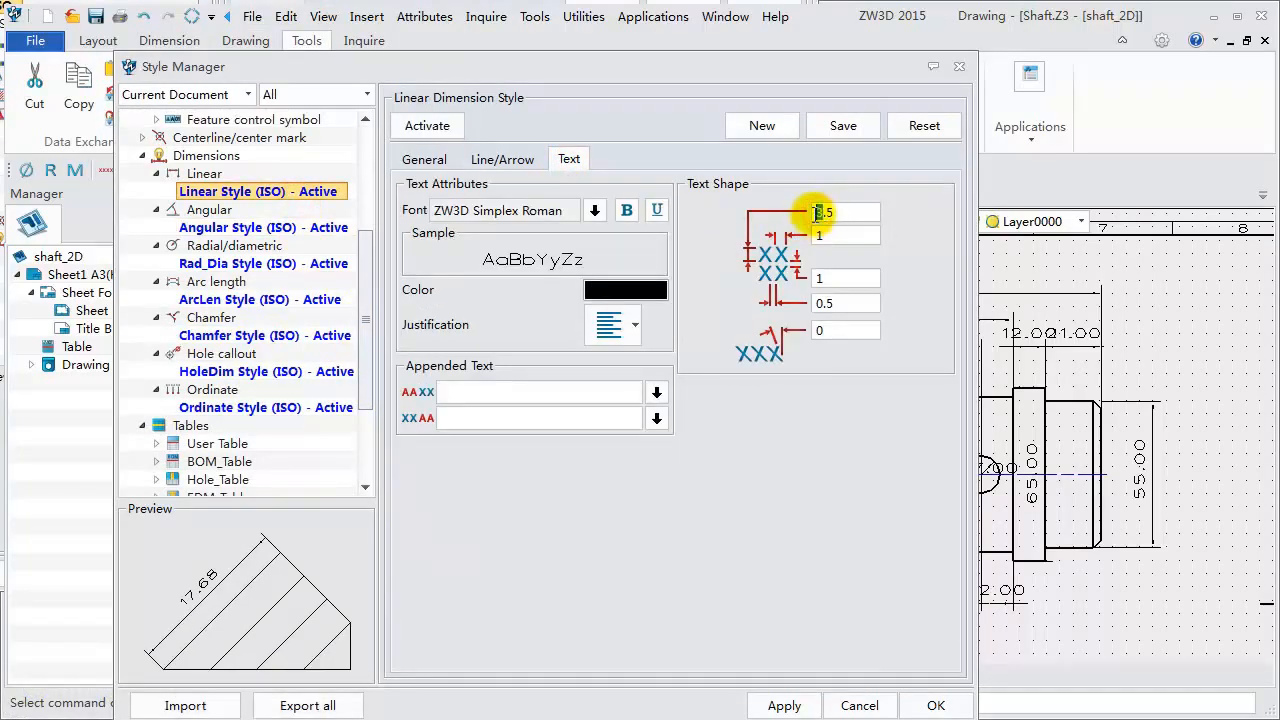
type("2")
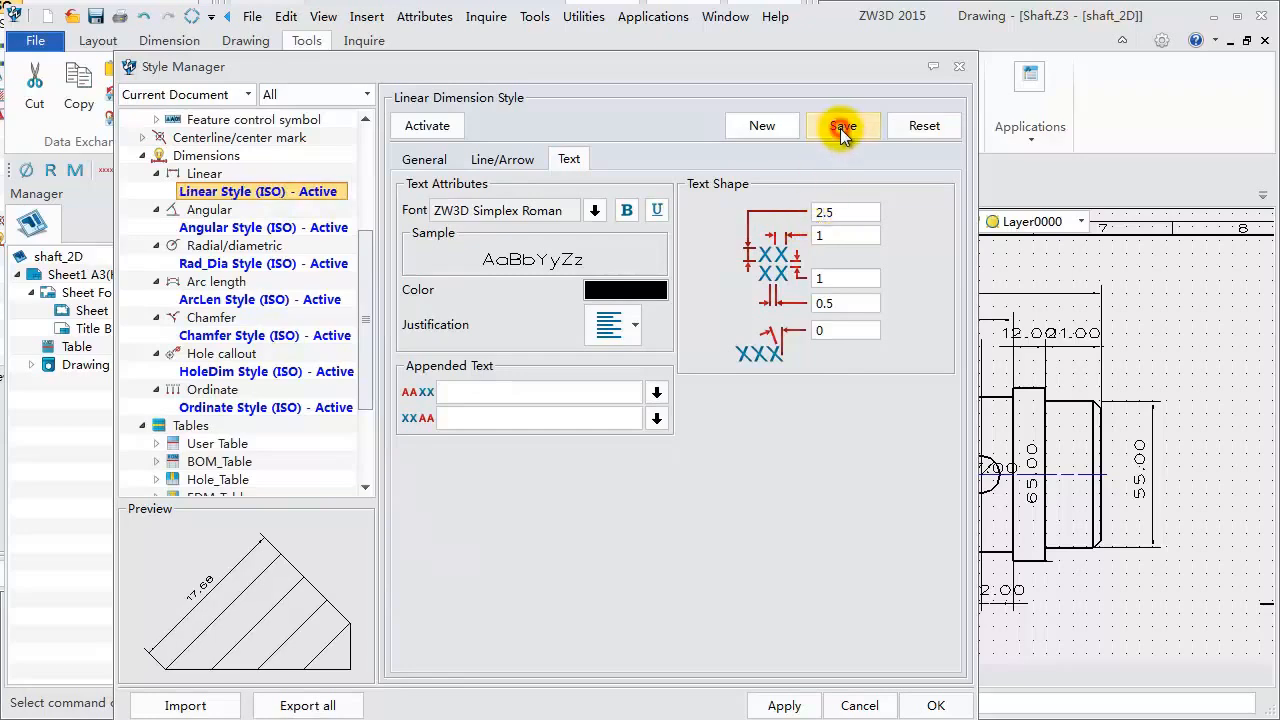
- Set the Angular Style (ISO) text height to 2.5, save the style, and close the Style Manager
left_click(255, 227)
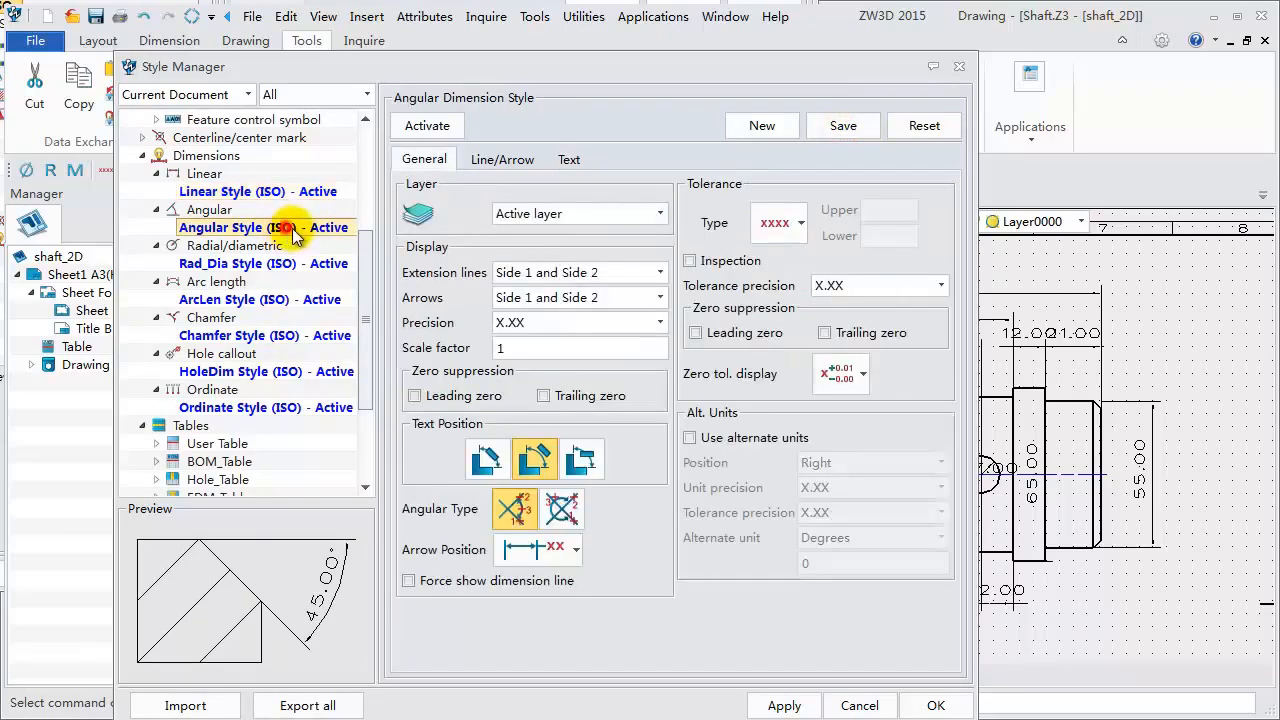
left_click(570, 160)
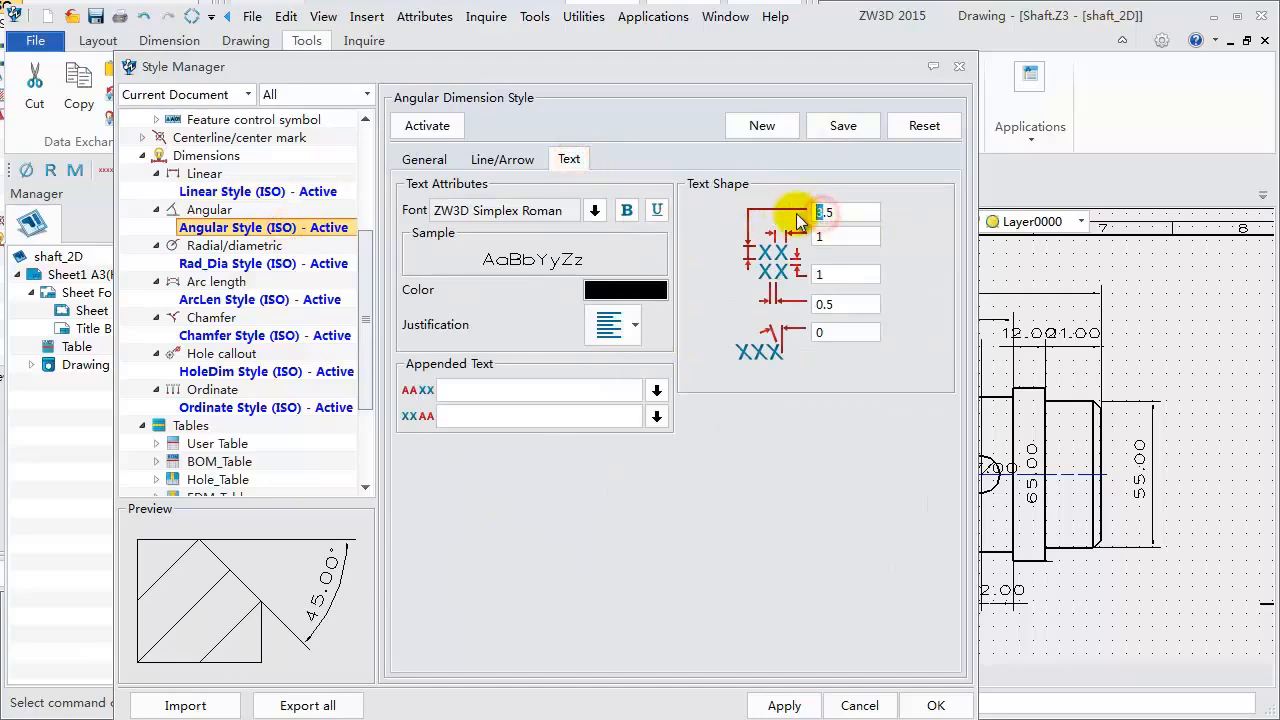
type("2")
left_click(843, 125)
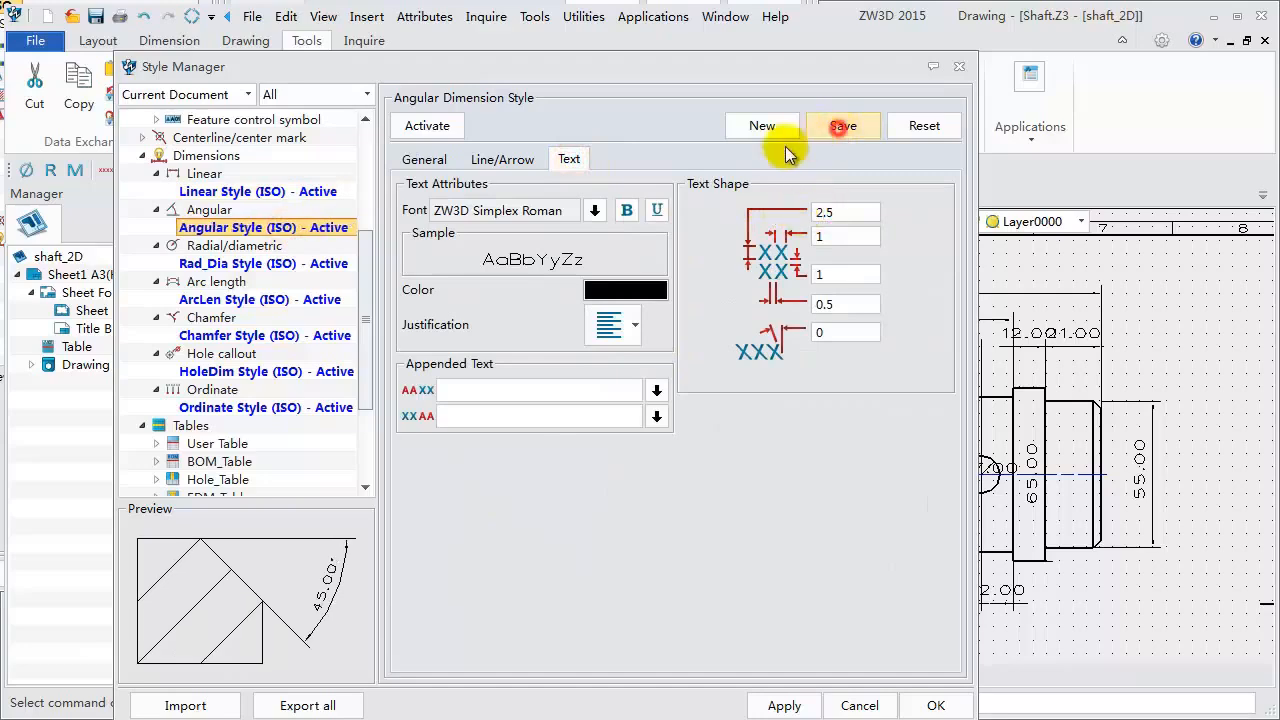
left_click(330, 264)
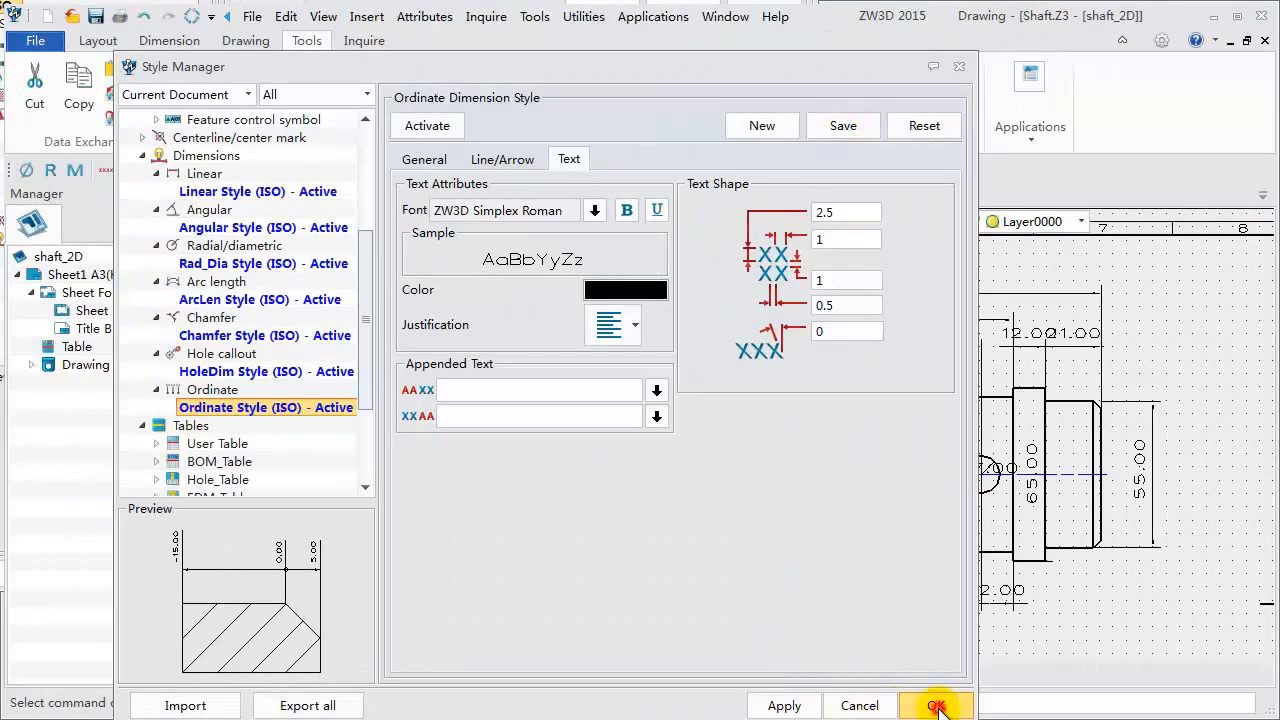
left_click(937, 706)
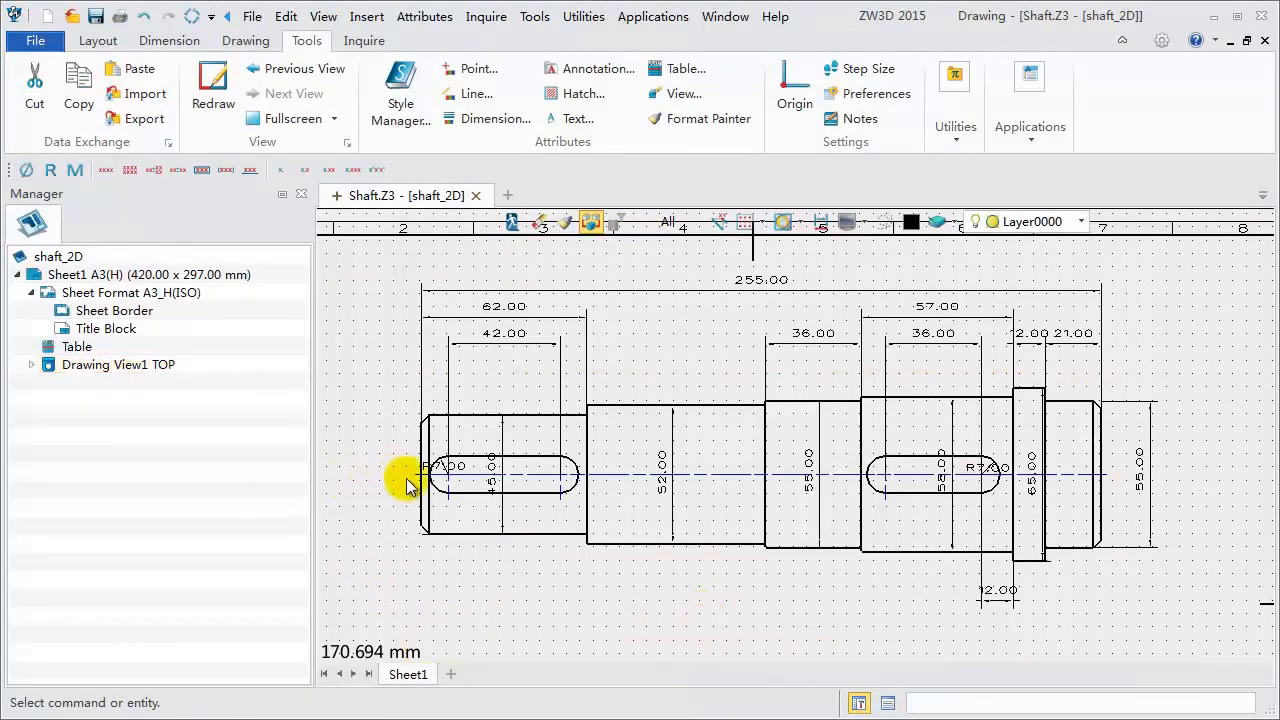
- Give the slot-end 45.00 dimension an unequal tolerance with upper 0.05 and lower 0.03
left_click(505, 443)
double_click(505, 443)
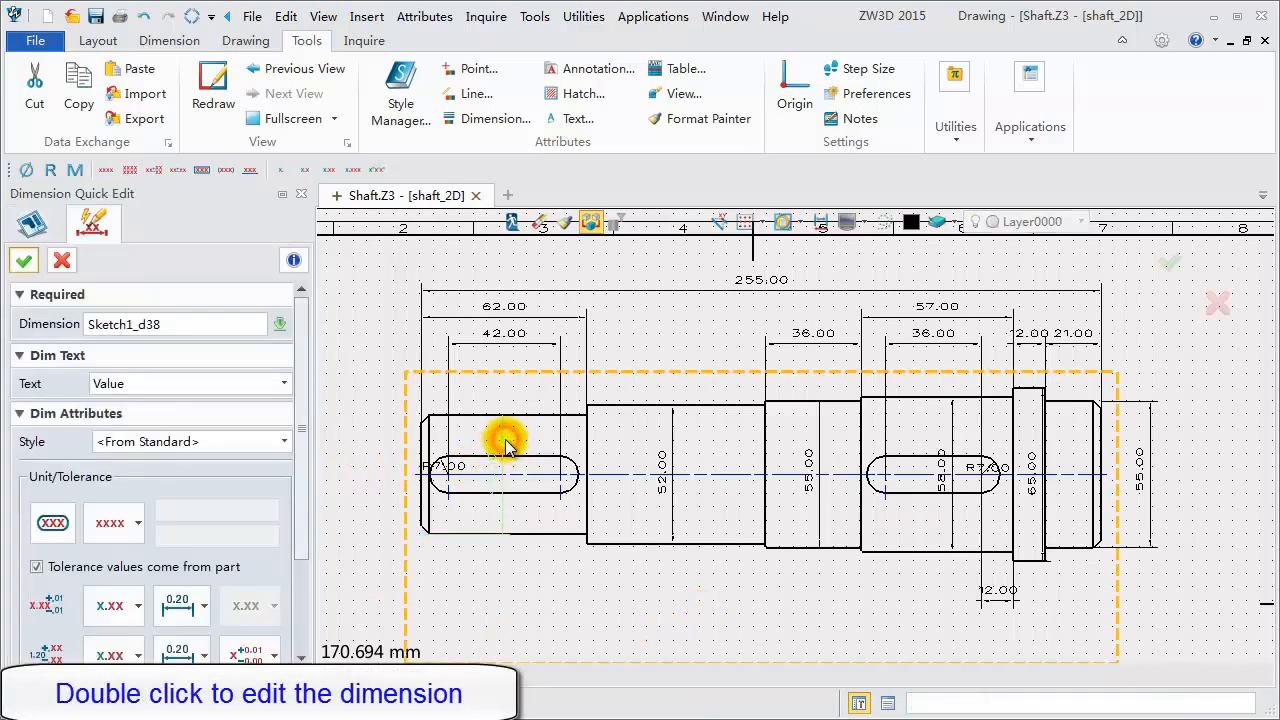
left_click(136, 528)
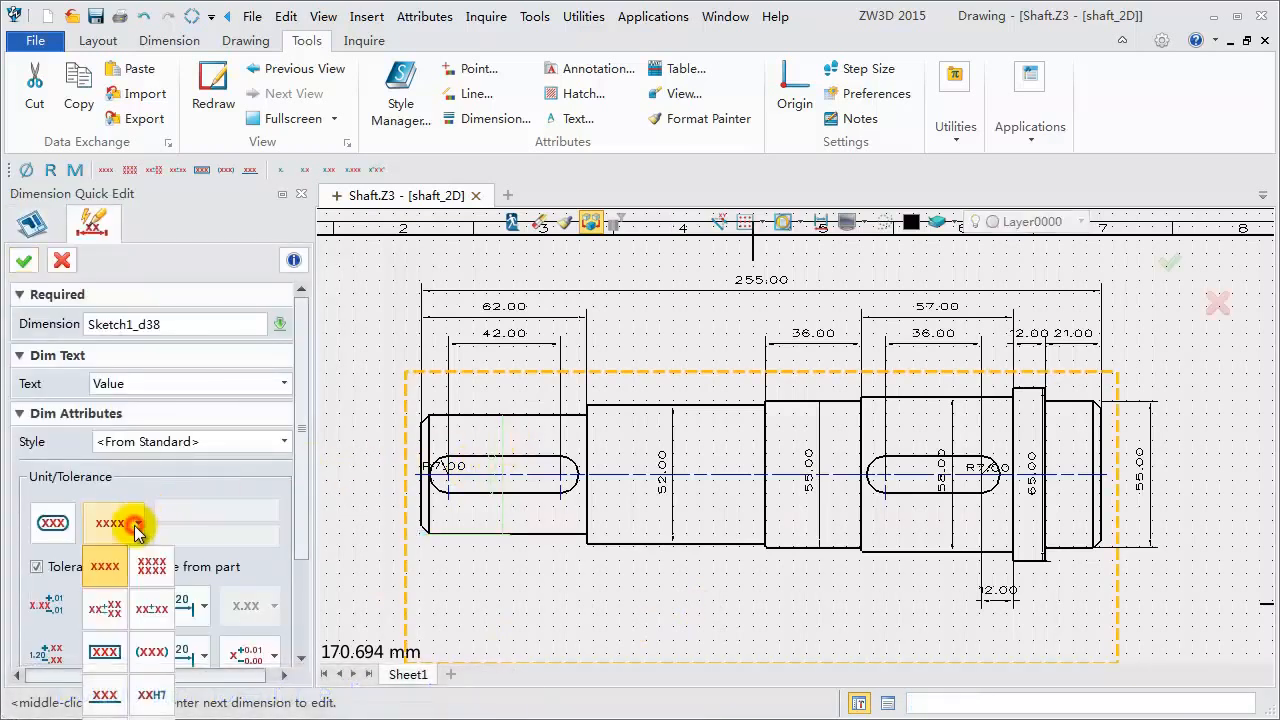
left_click(105, 608)
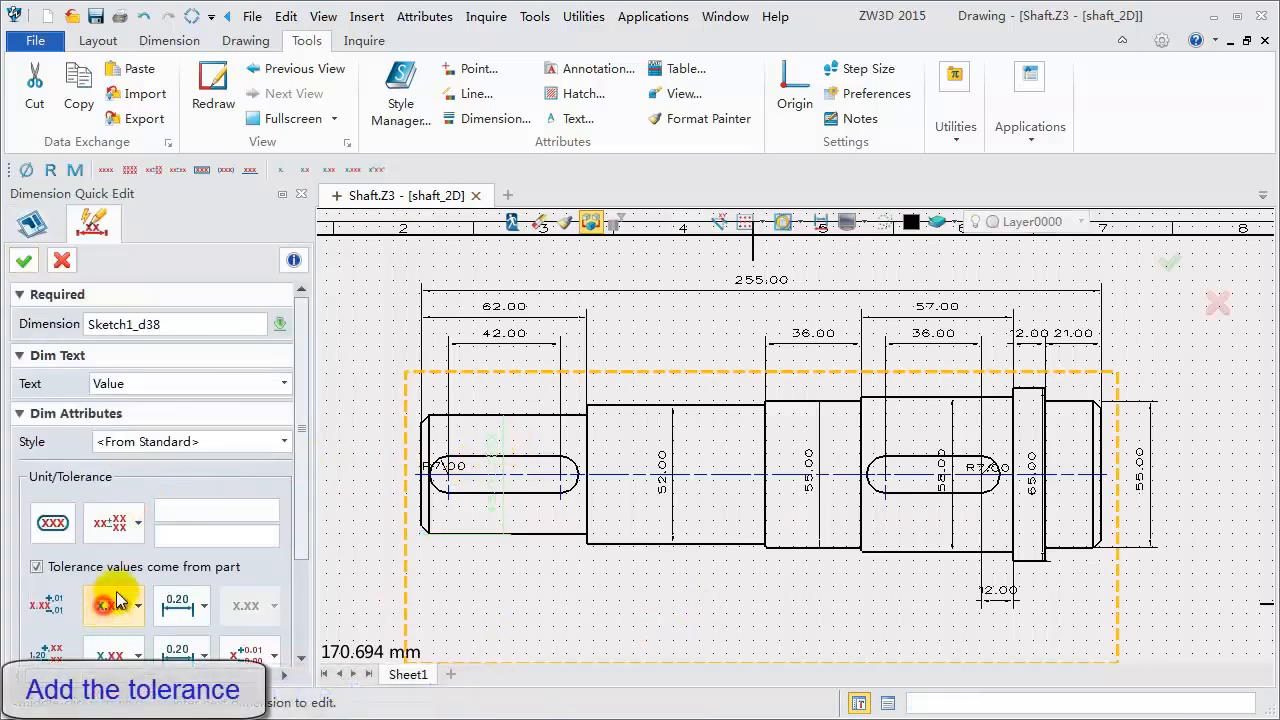
left_click(211, 514)
type("0.05")
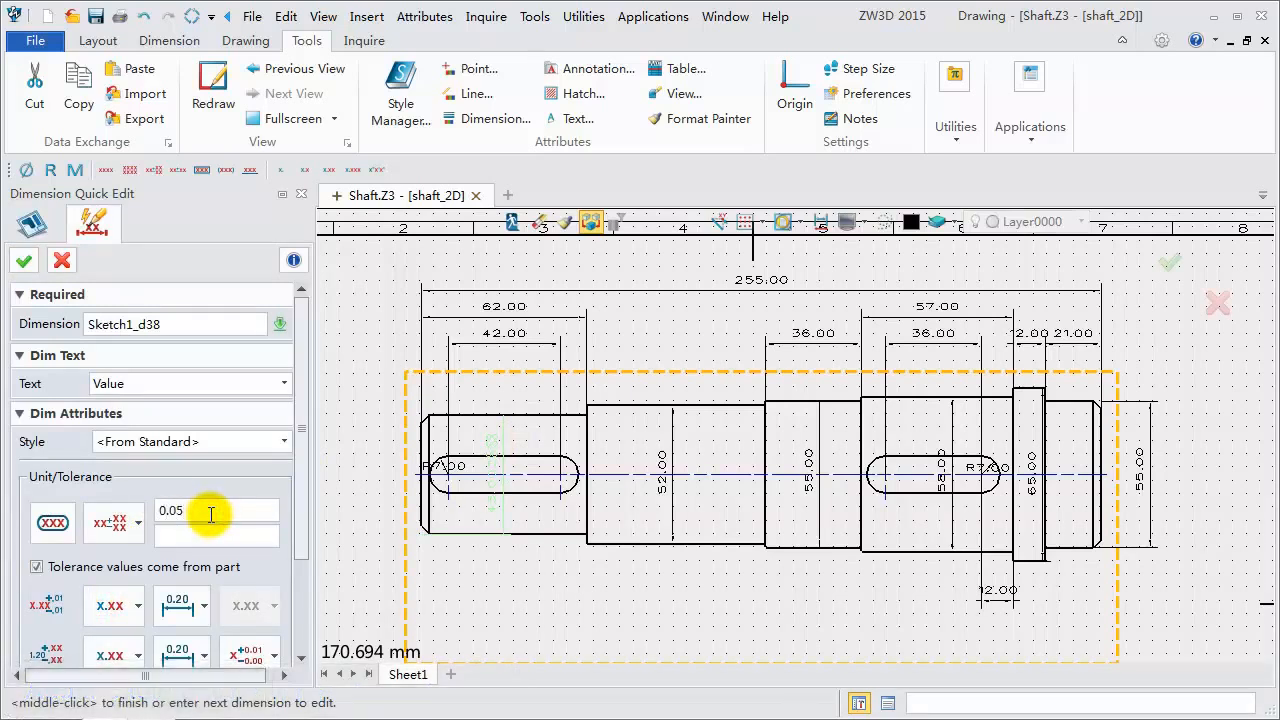
left_click(201, 537)
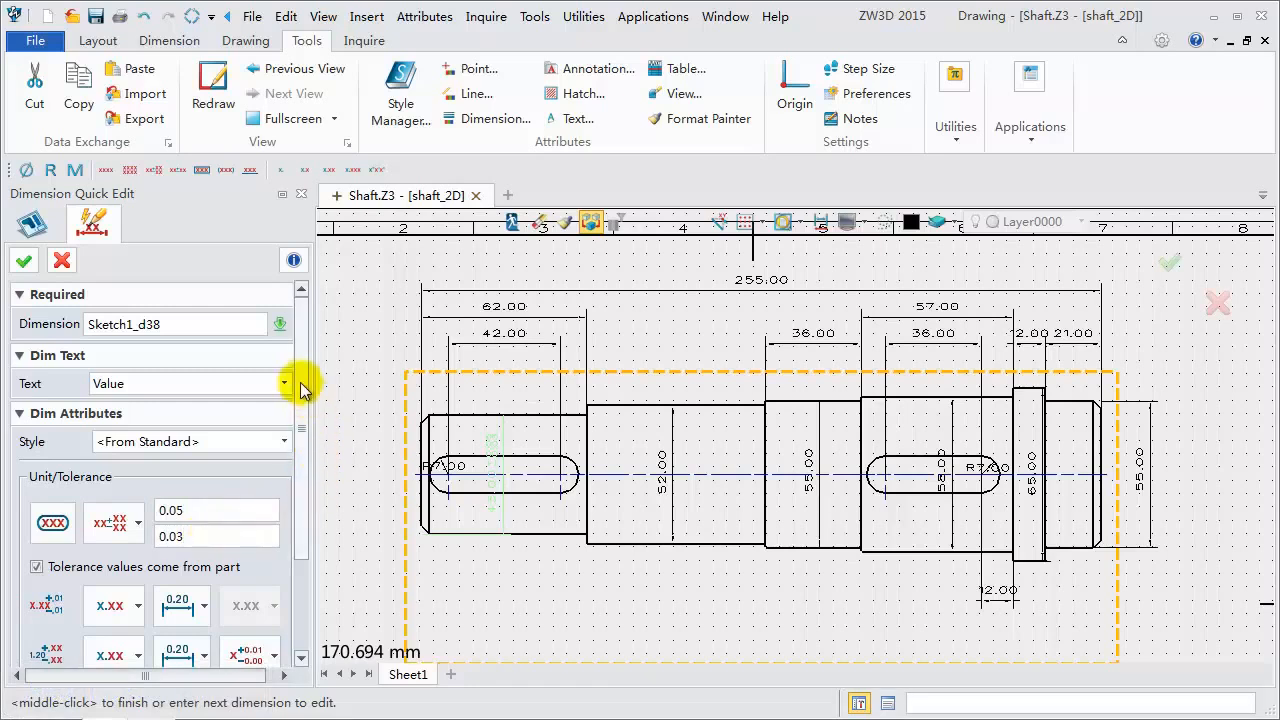
left_click_drag(301, 390, 307, 548)
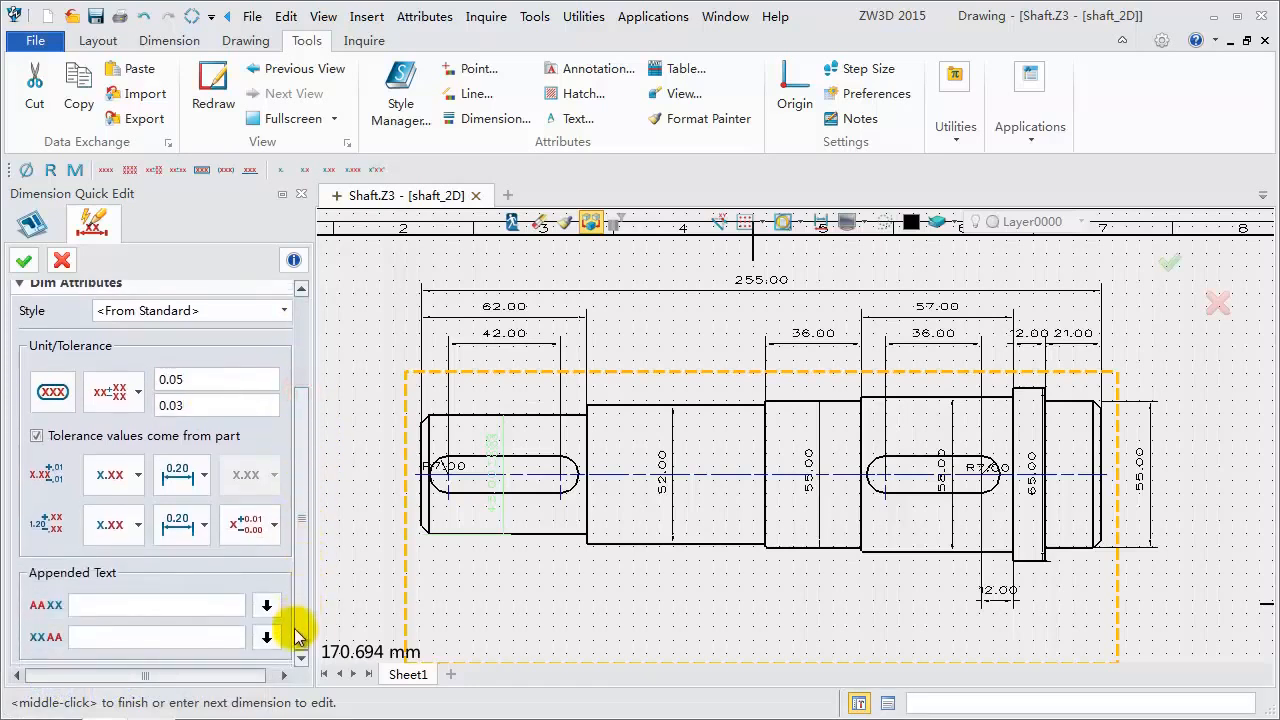
- Add a diameter symbol prefix to the 45.00 dimension and confirm the quick edit
left_click(266, 605)
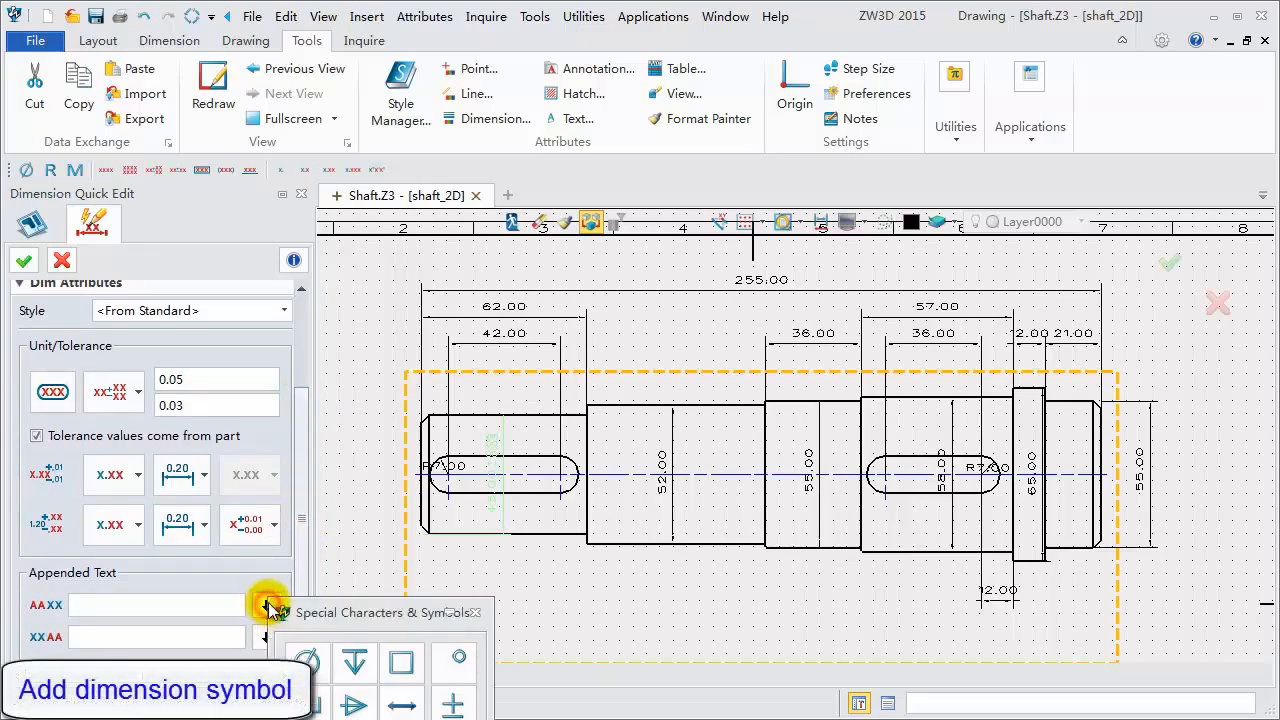
left_click(475, 612)
left_click(24, 260)
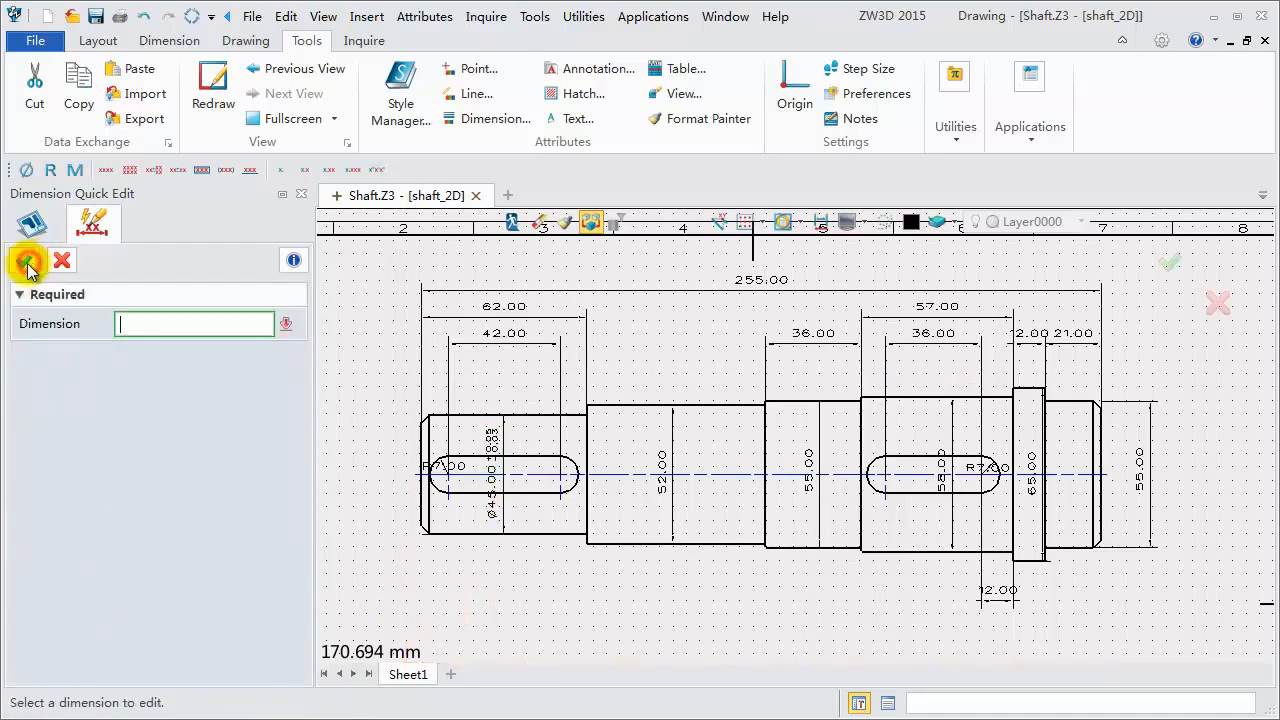
left_click(61, 263)
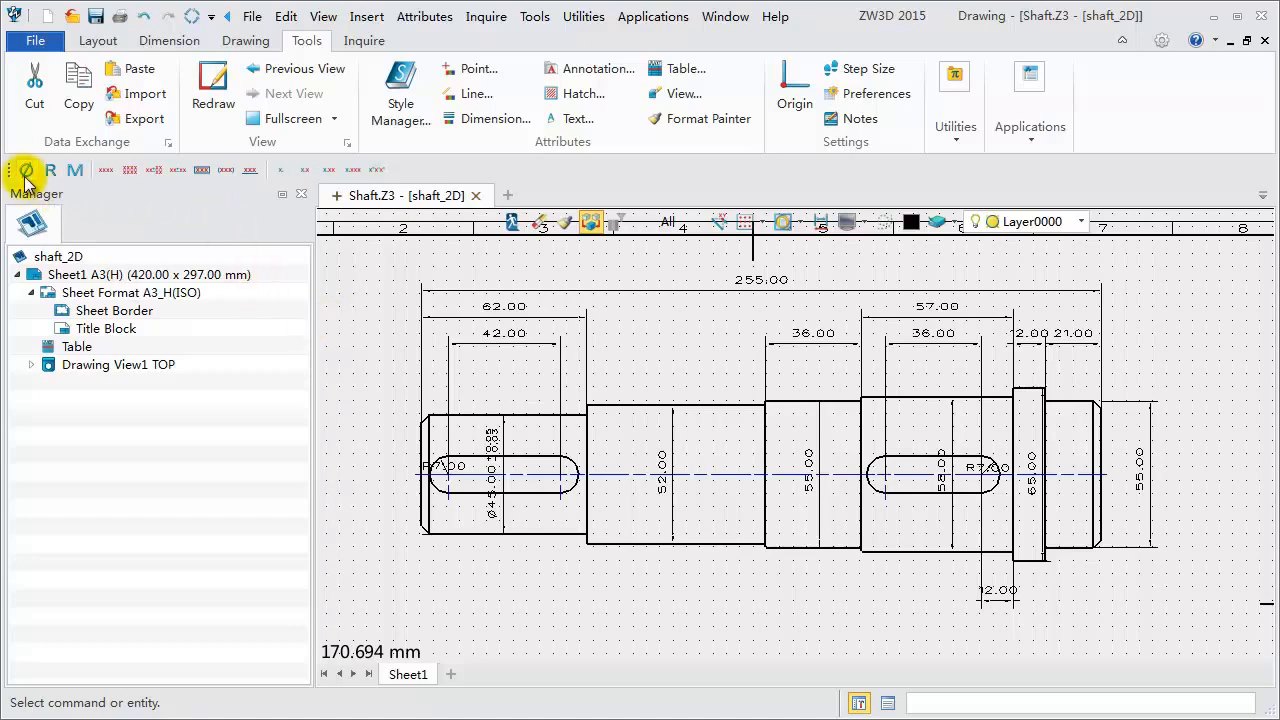
- Add a diameter symbol to the 52.00 dimension
right_click(1085, 77)
mouse_move(1105, 154)
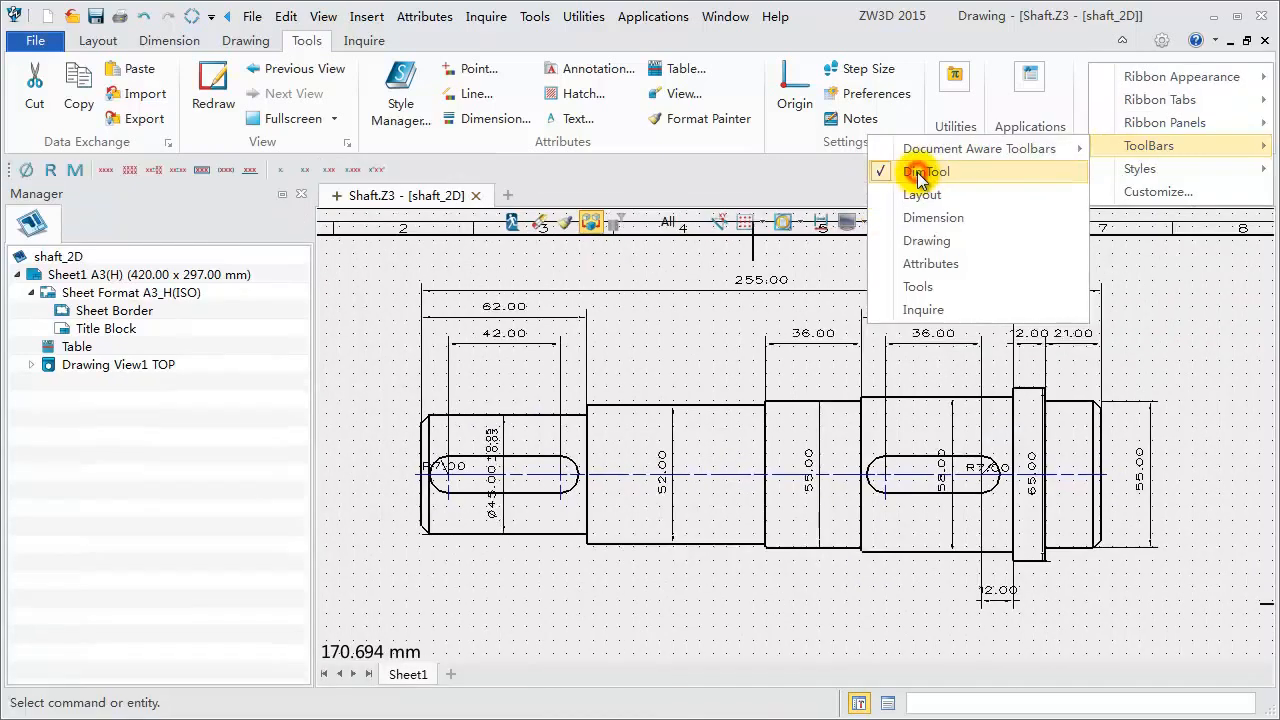
left_click(1140, 275)
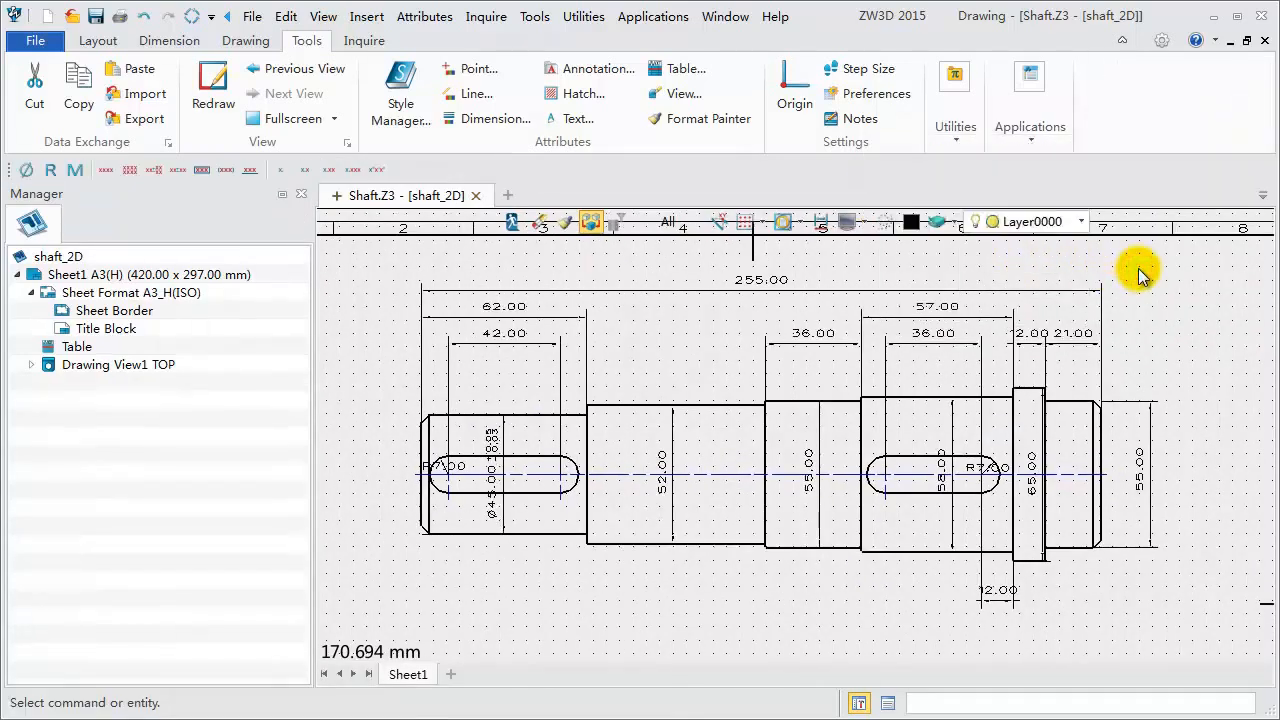
left_click(670, 452)
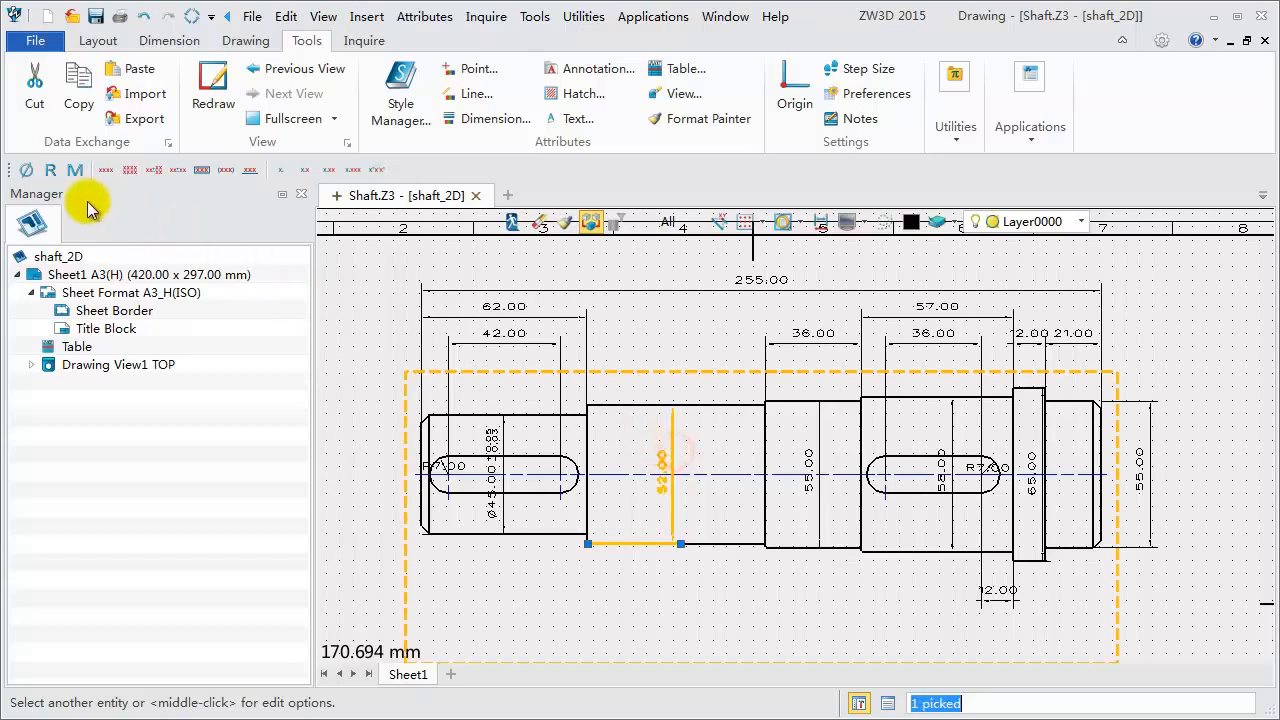
left_click(22, 176)
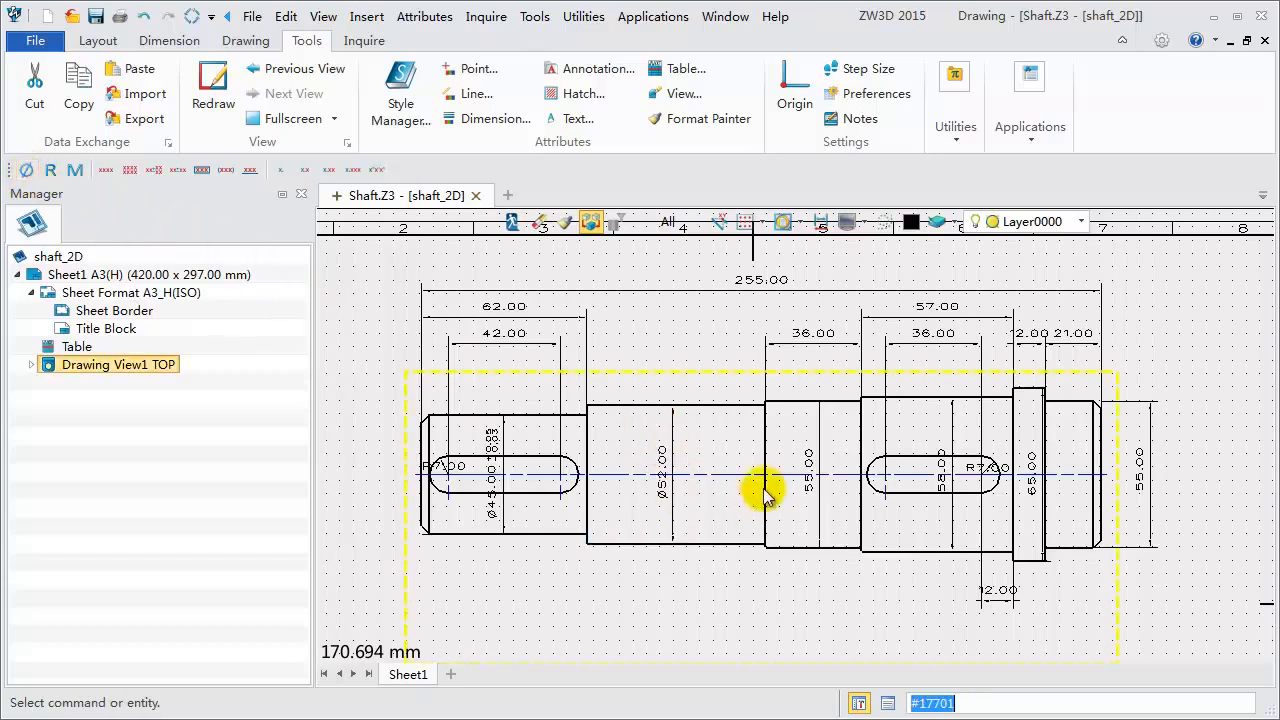
- Add a diameter symbol and an unequal tolerance of upper 0.01 and lower 0.02 to the middle 55.00 dimension
left_click(812, 441)
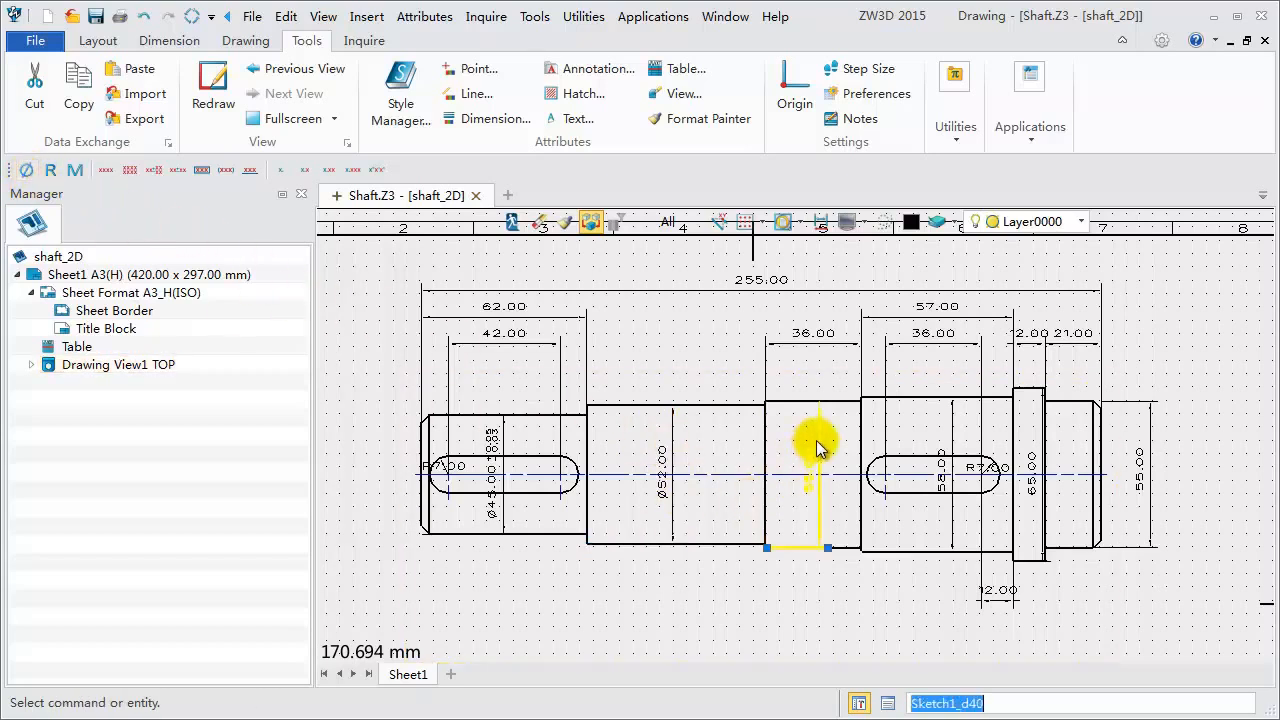
left_click(26, 172)
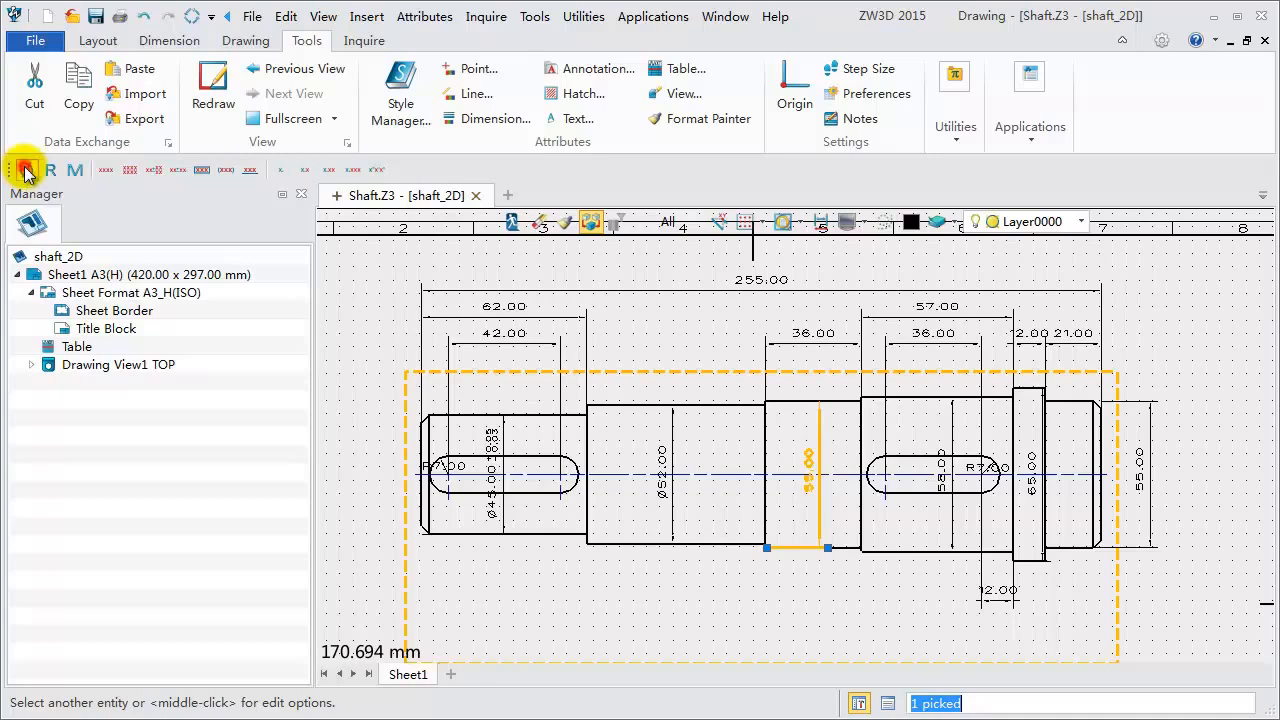
left_click(155, 172)
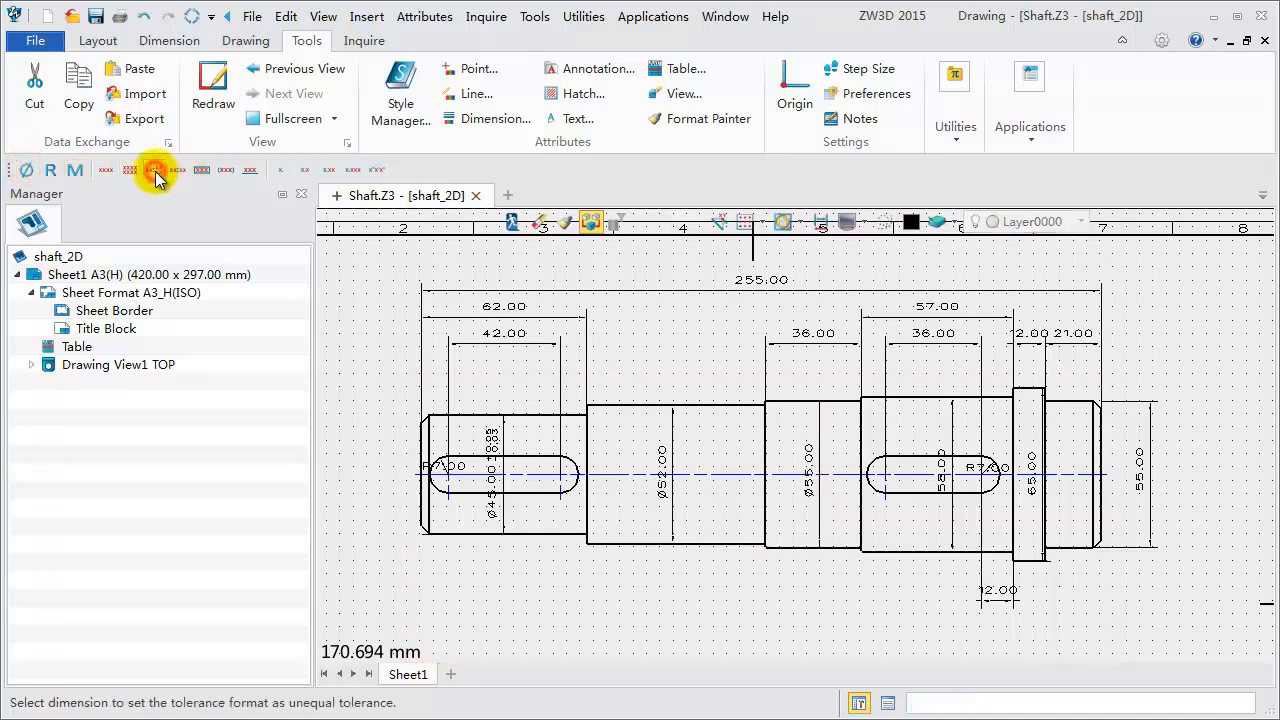
left_click(817, 447)
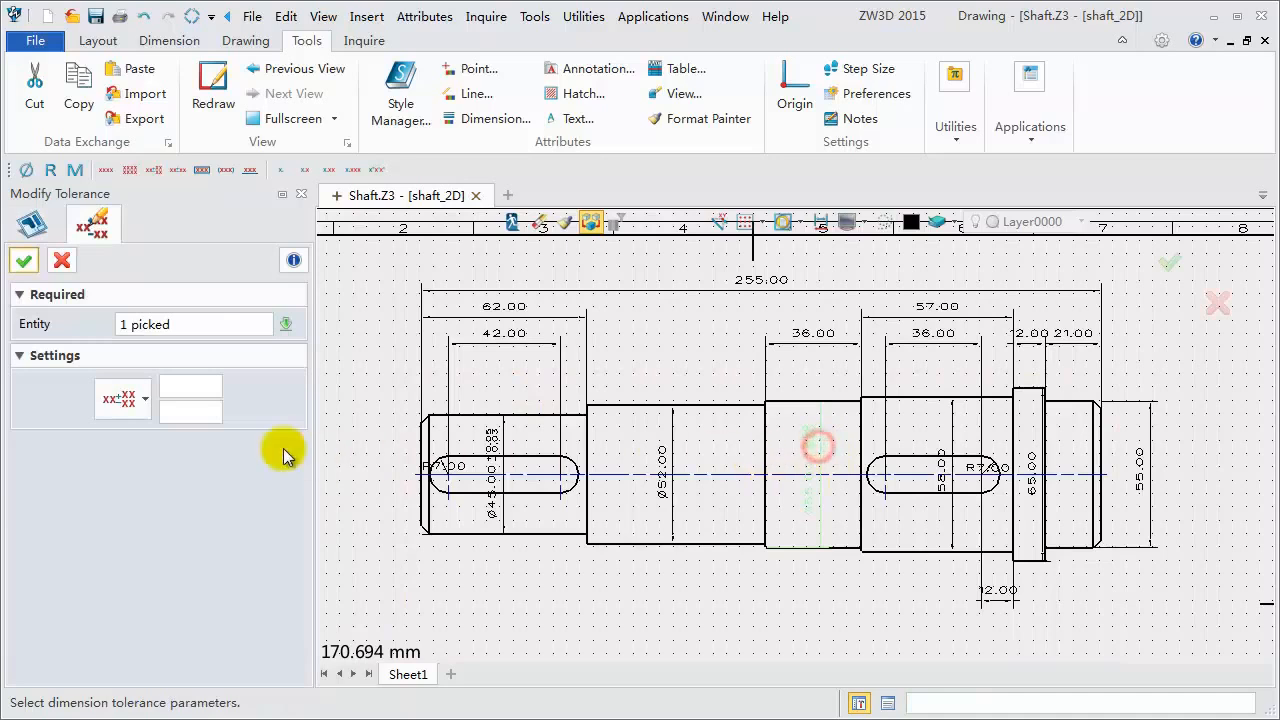
left_click(197, 396)
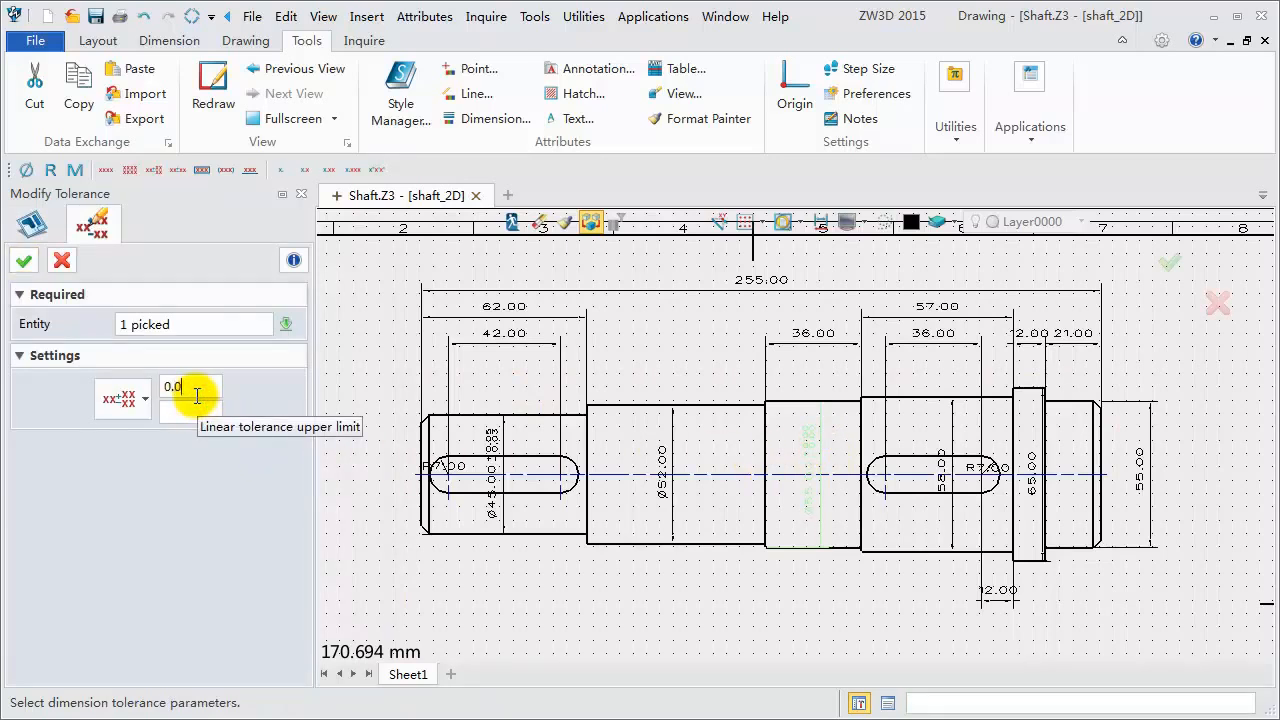
left_click(191, 410)
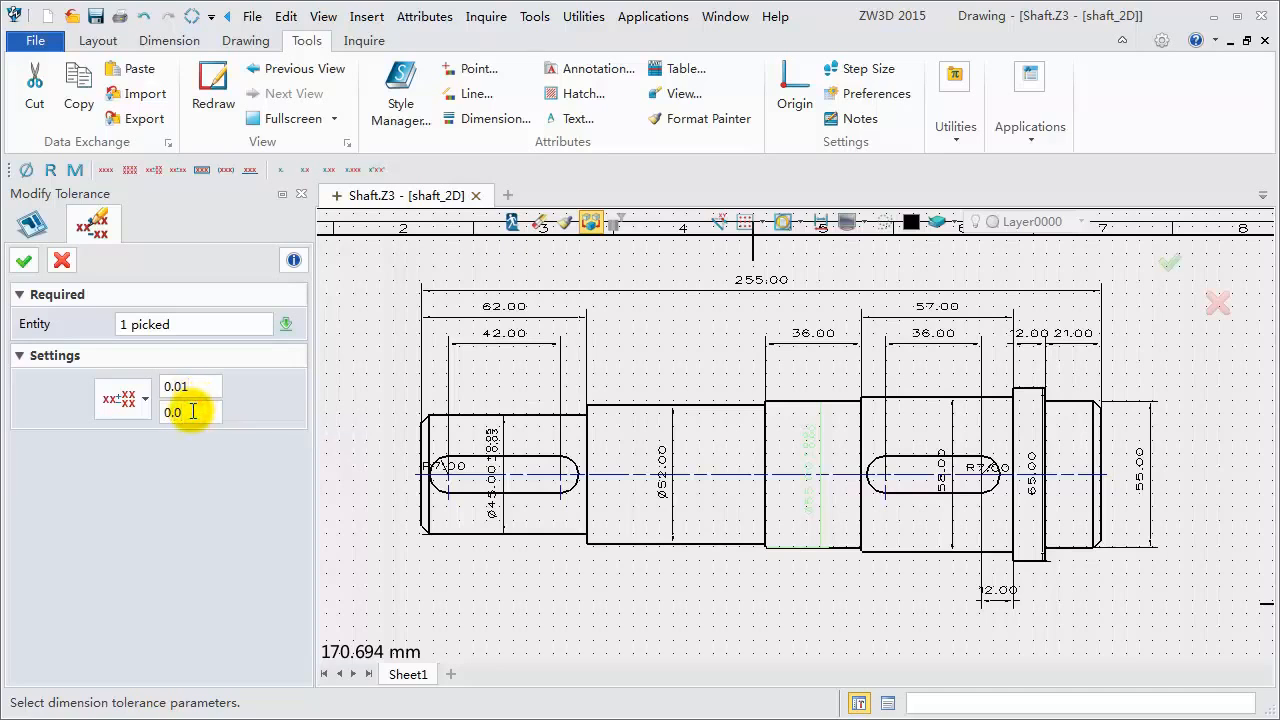
left_click(24, 260)
- Add diameter symbols to the 58.00, 65.00 and right-end 55.00 dimensions
left_click(955, 437)
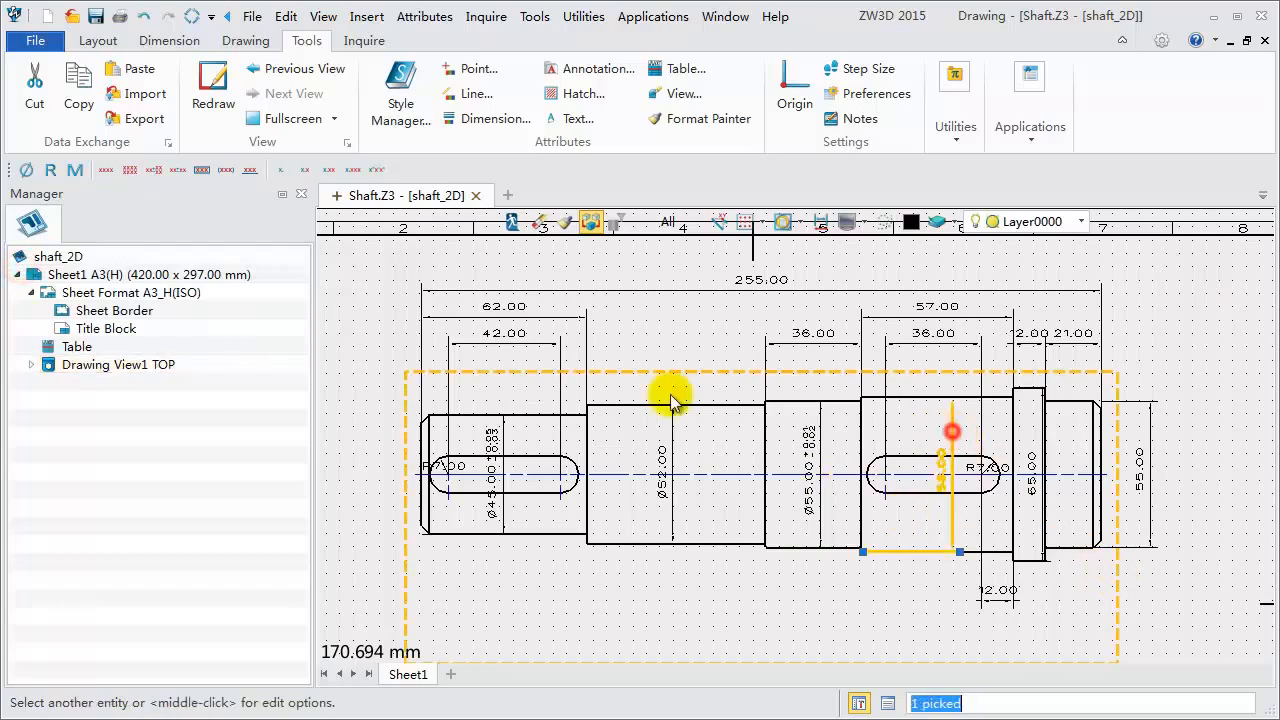
left_click(24, 170)
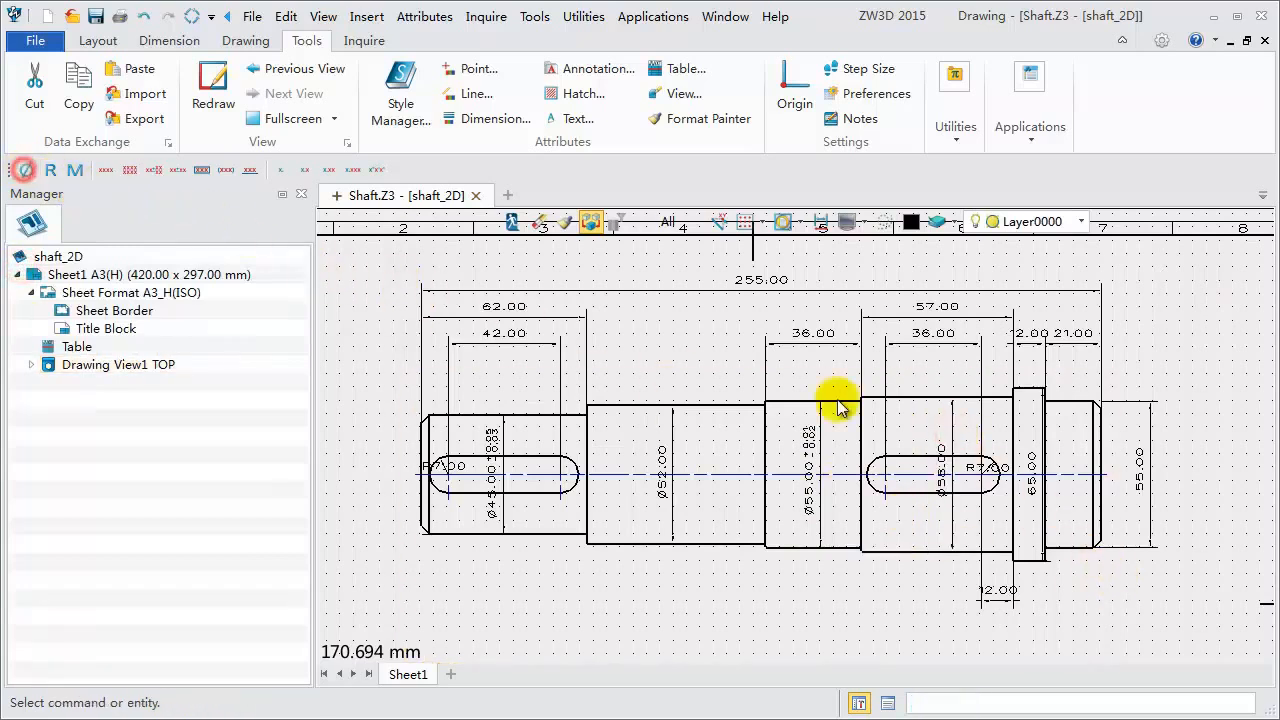
left_click(1043, 457)
left_click(24, 170)
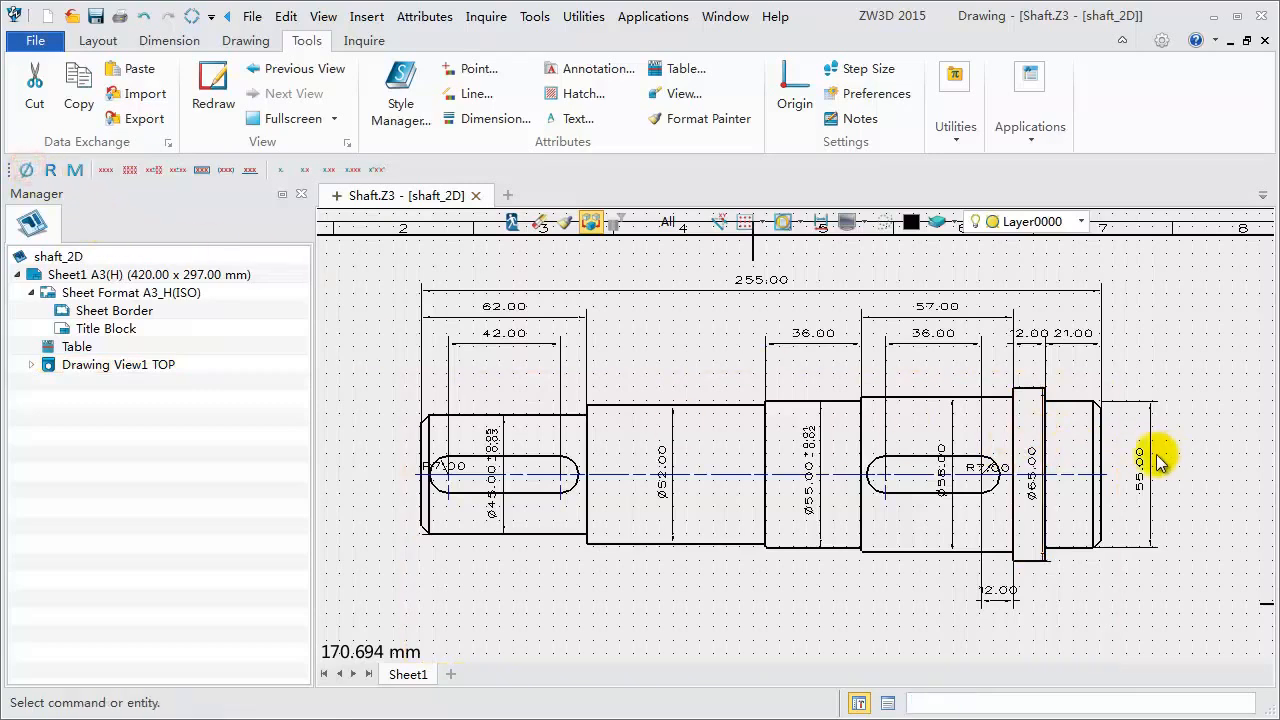
left_click(1158, 460)
left_click(24, 170)
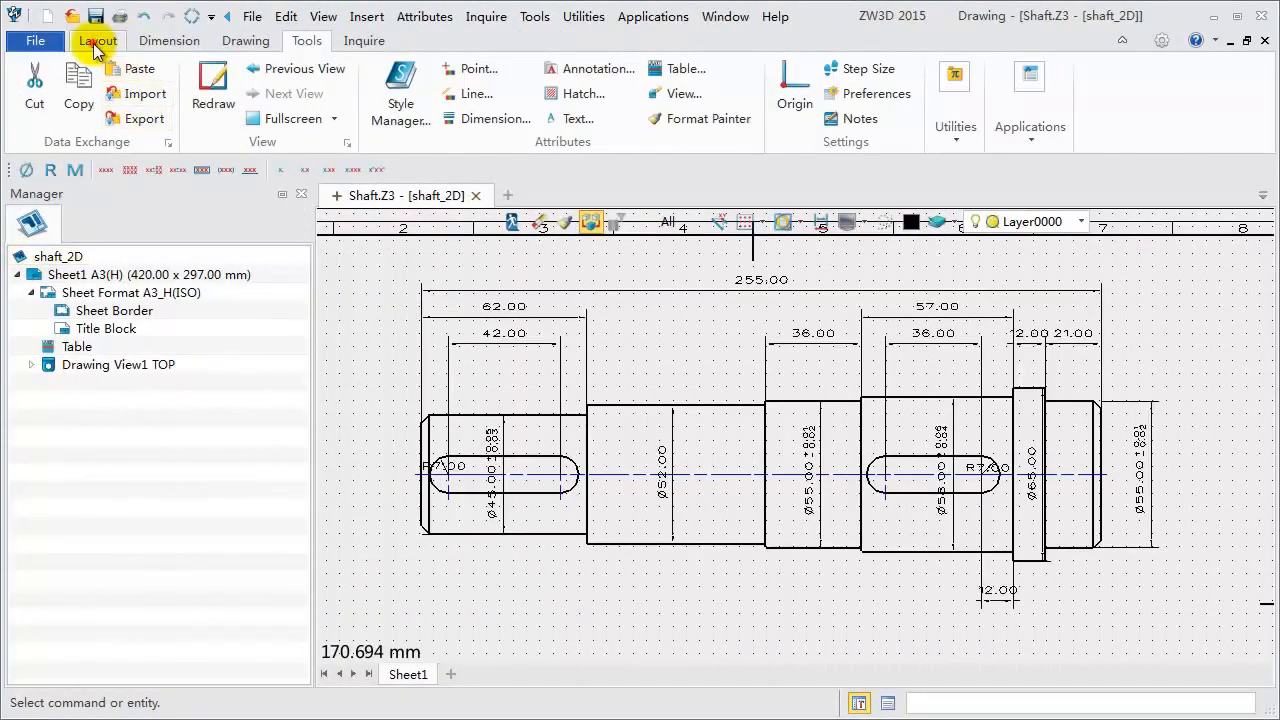
- Add a datum feature labelled S on the right-end shaft section, placing its label above it
left_click(97, 42)
left_click(176, 42)
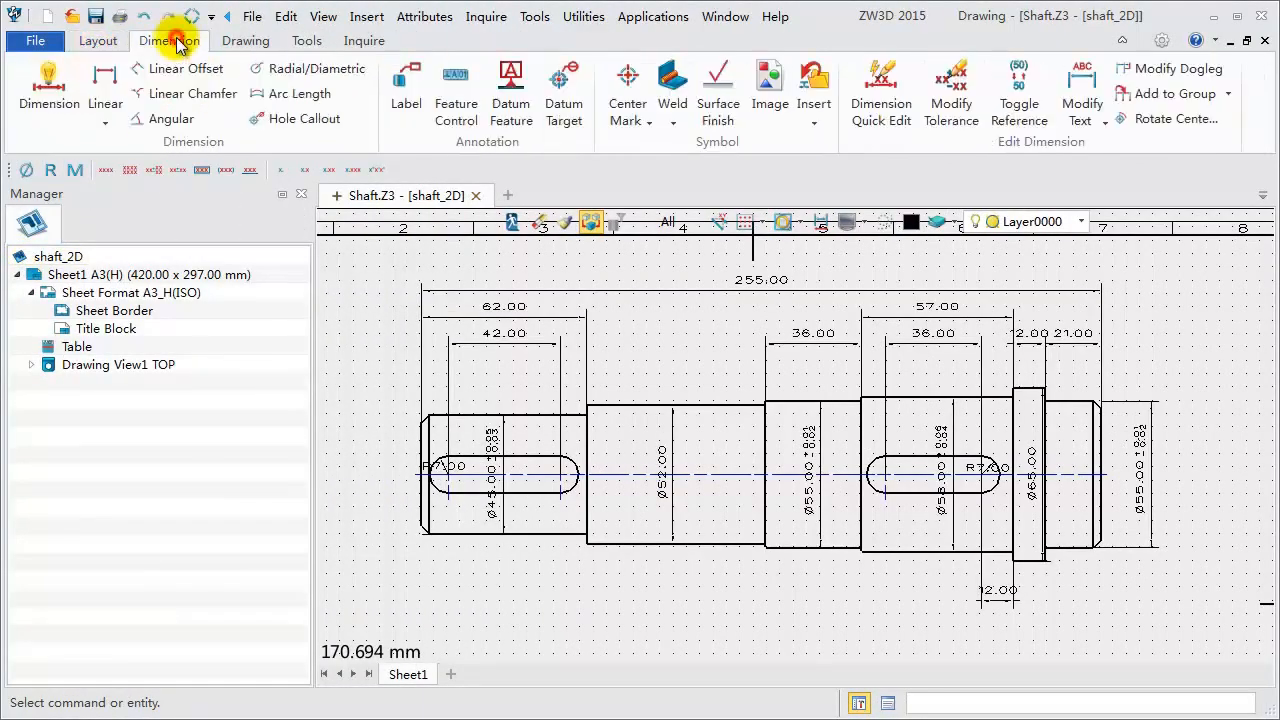
left_click(511, 100)
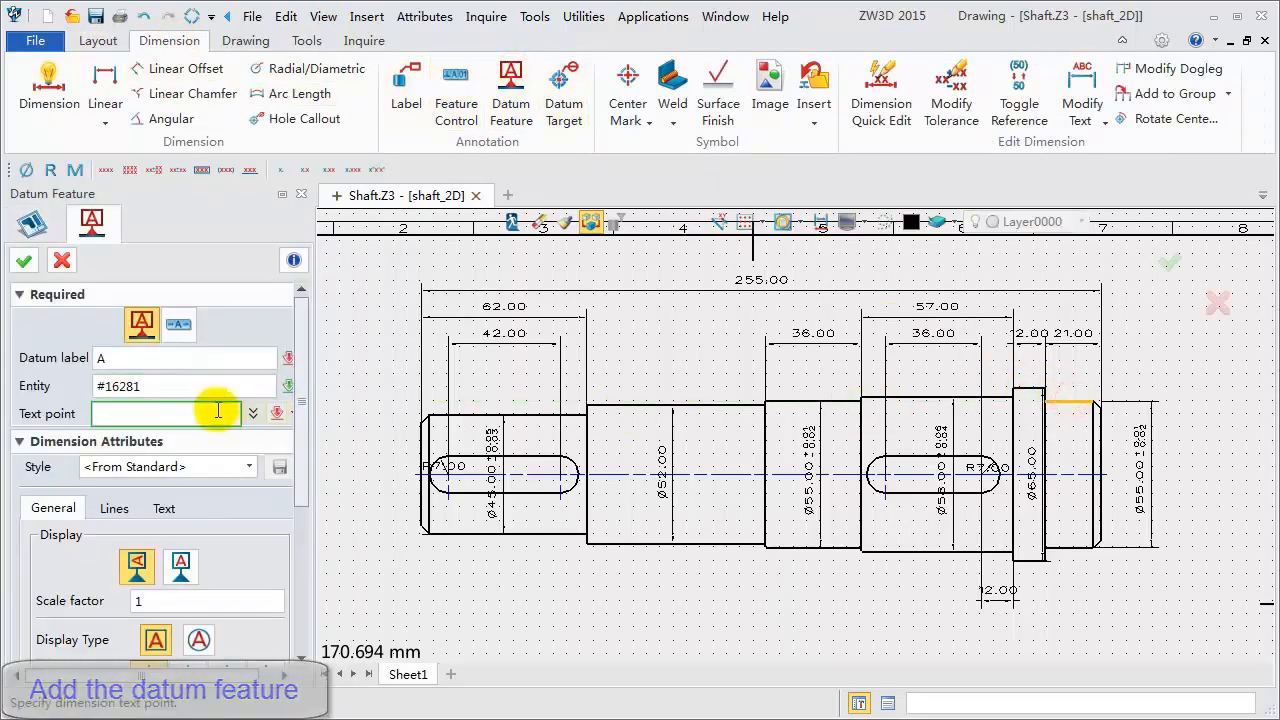
left_click(1071, 378)
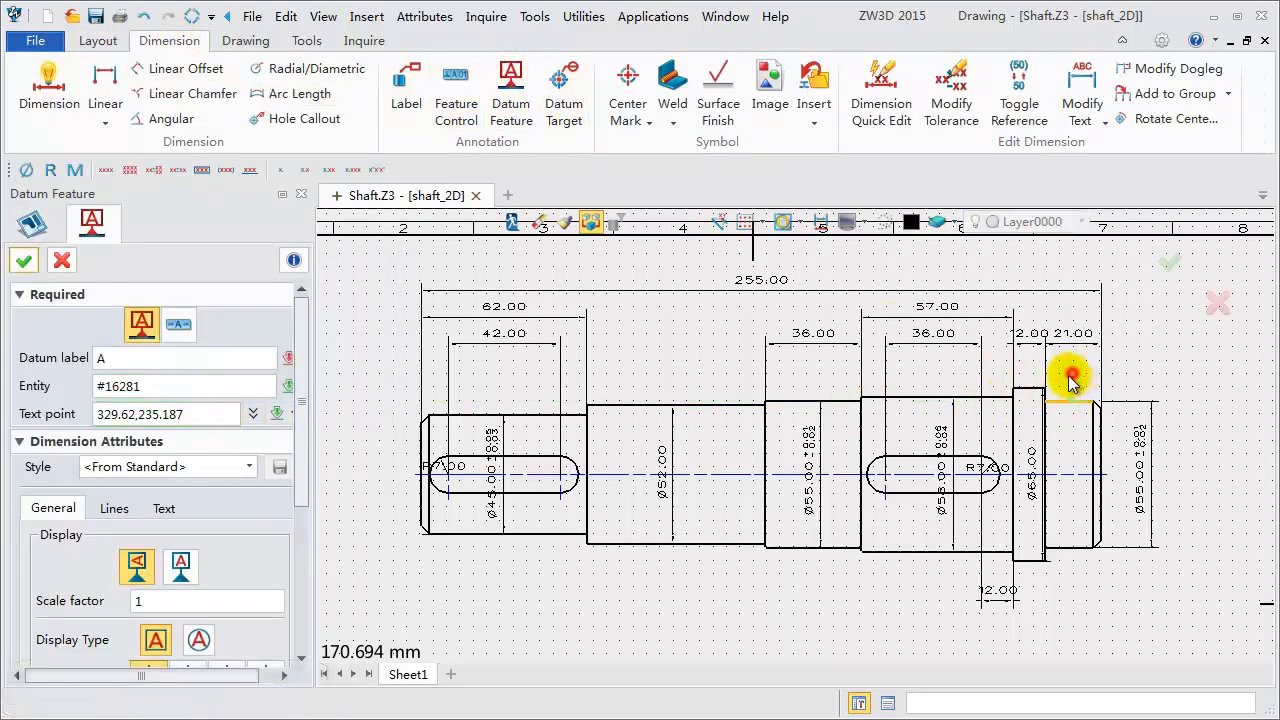
left_click(130, 360)
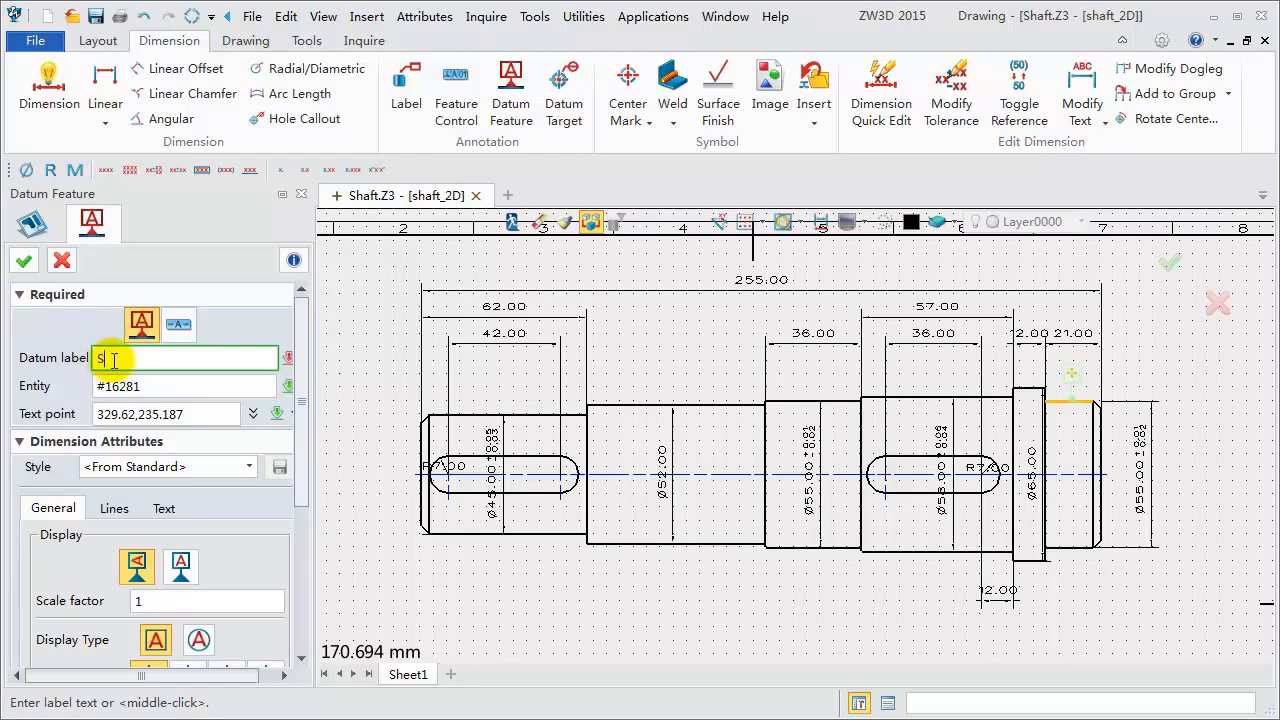
type("S")
left_click(24, 261)
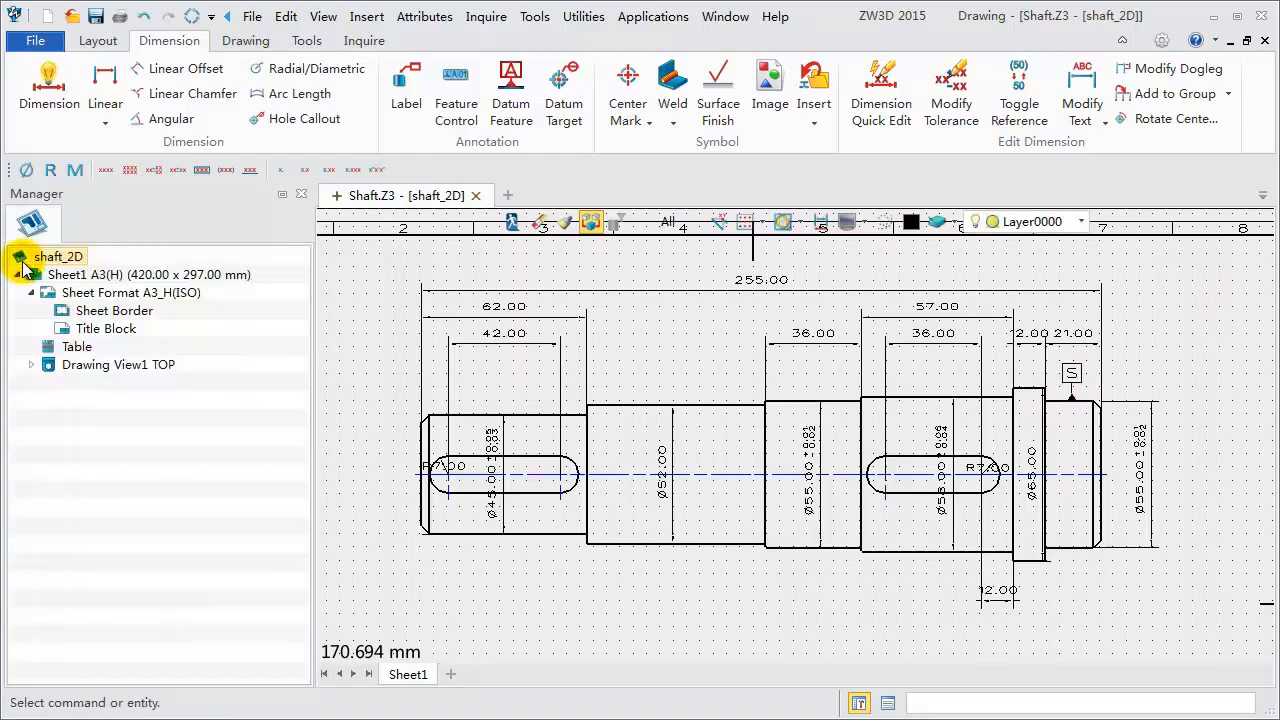
- Add a feature control frame with circularity 0.01 and cylindricity 0.01 below the right-end shaft section
left_click(458, 90)
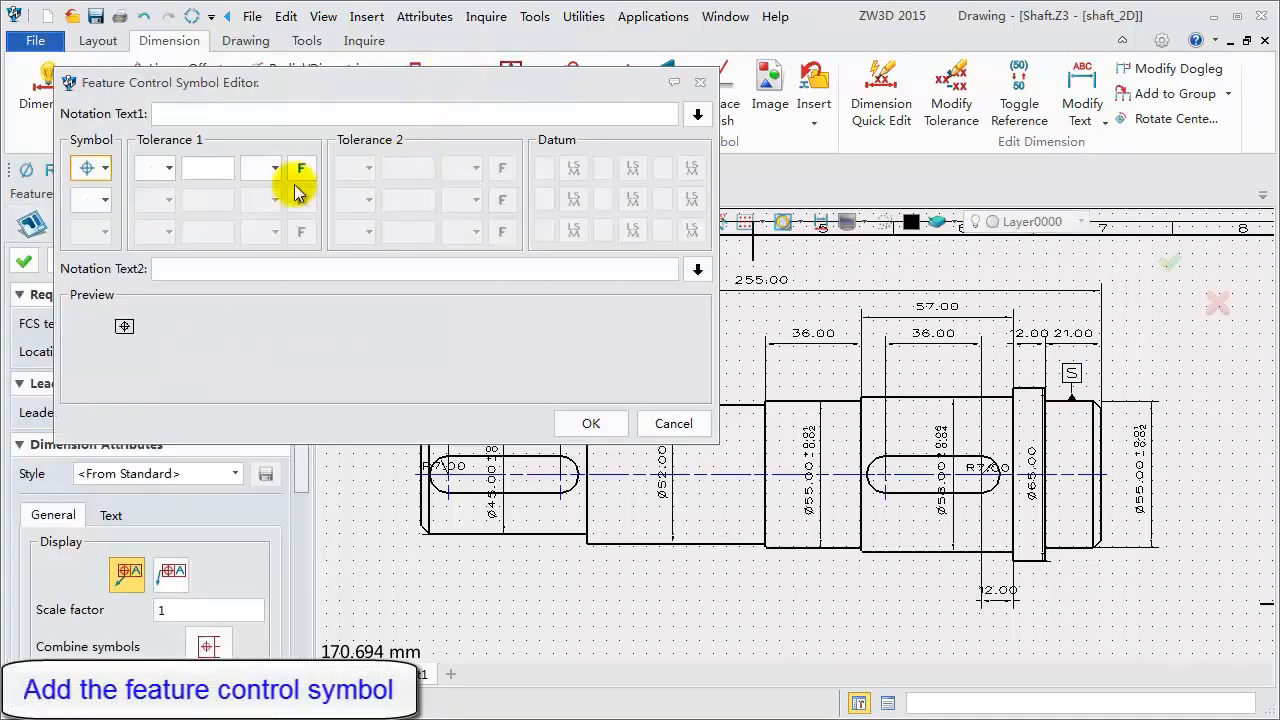
left_click(98, 175)
left_click(84, 220)
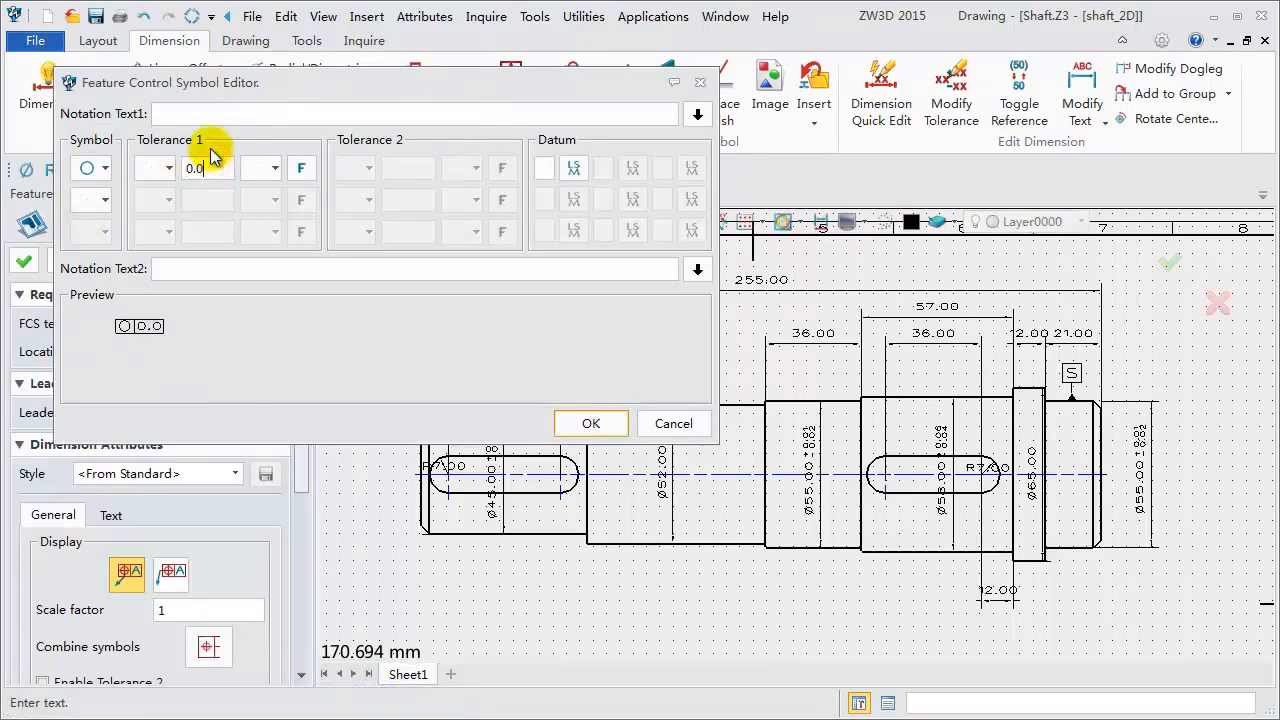
left_click(106, 203)
left_click(86, 266)
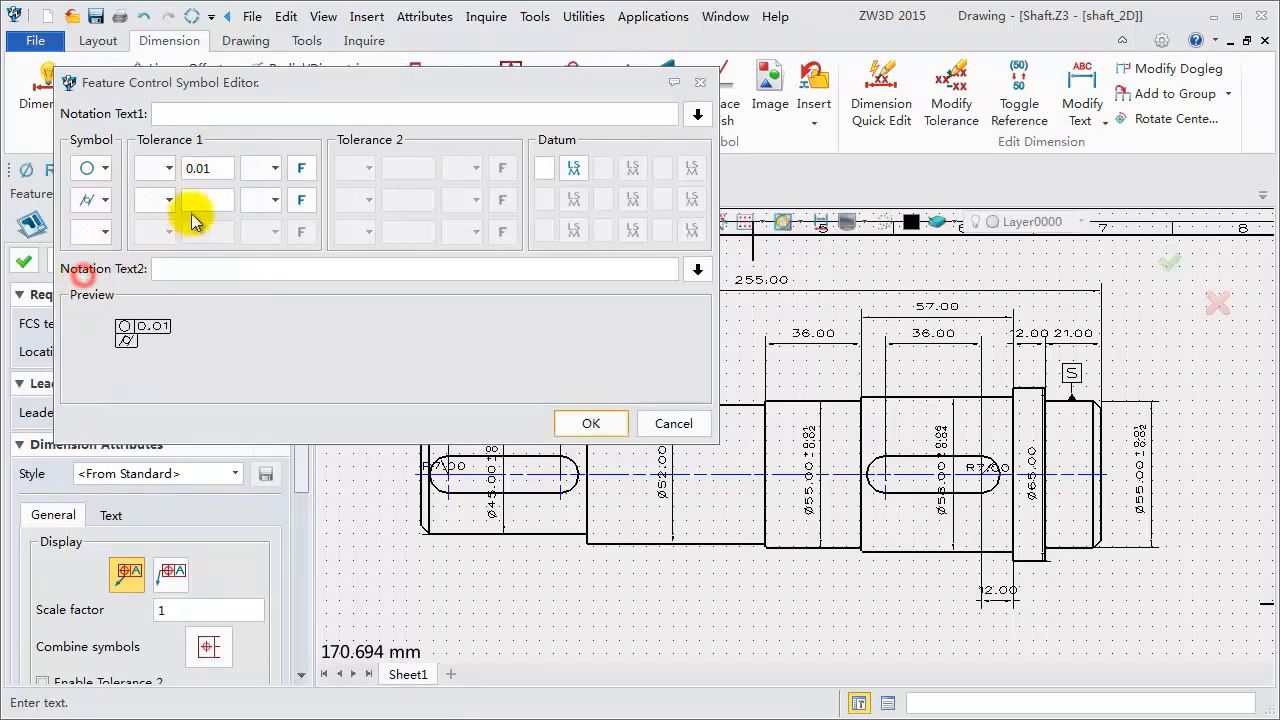
left_click(203, 196)
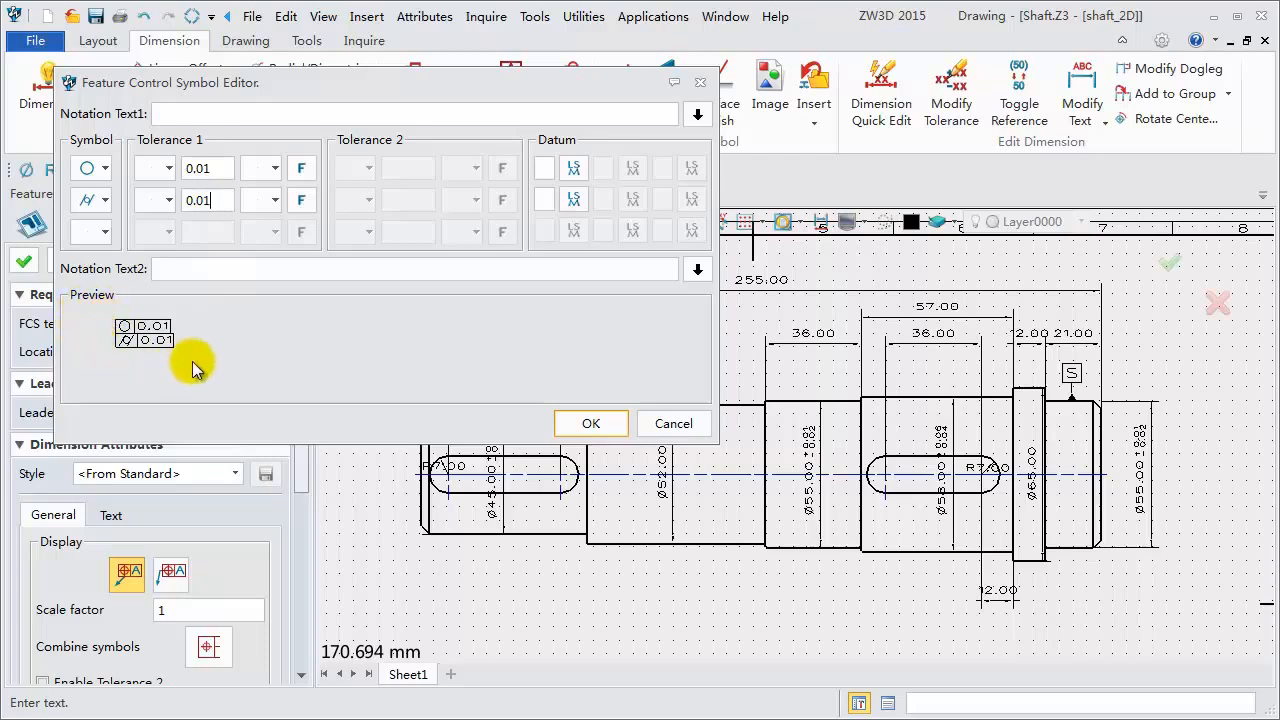
left_click(591, 423)
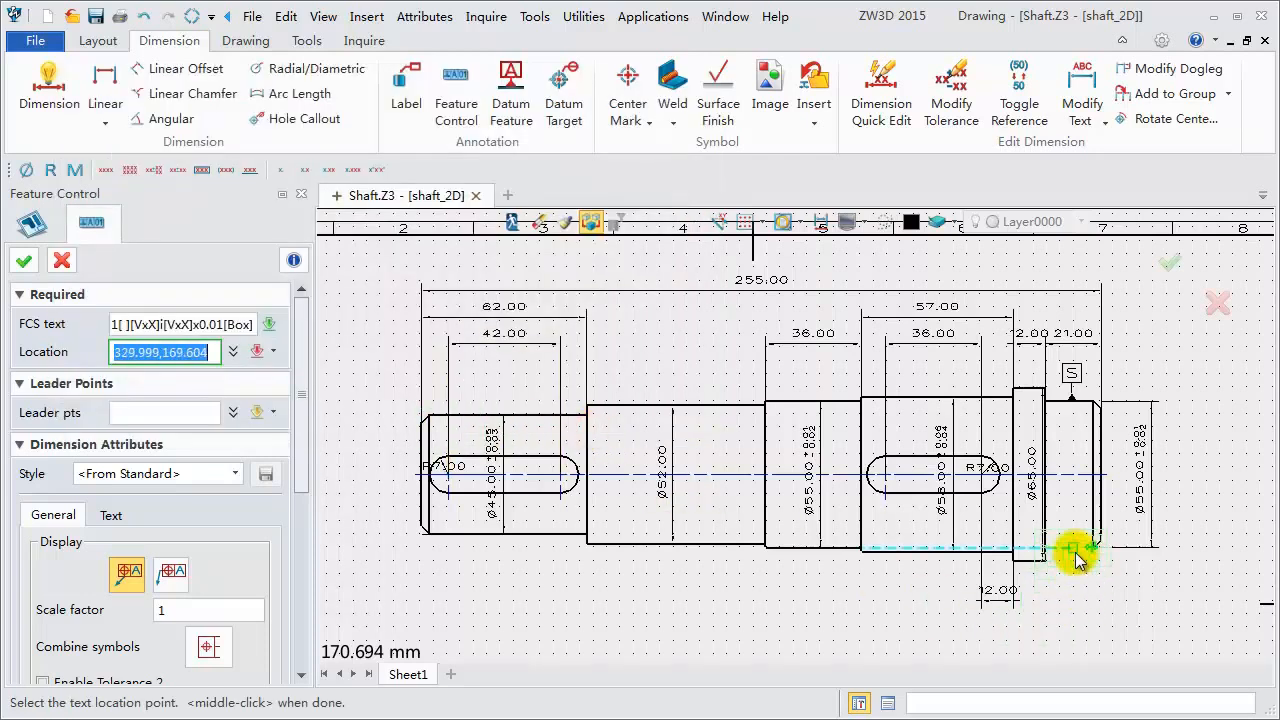
left_click(1153, 605)
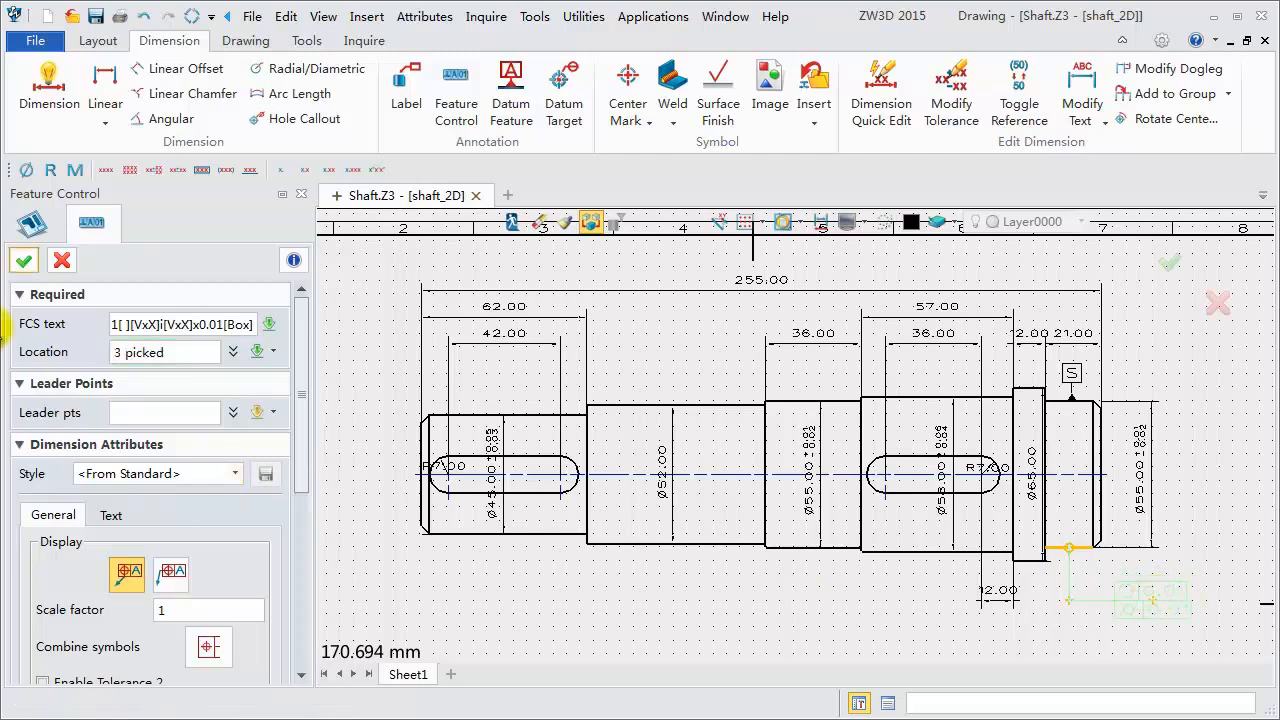
left_click(25, 262)
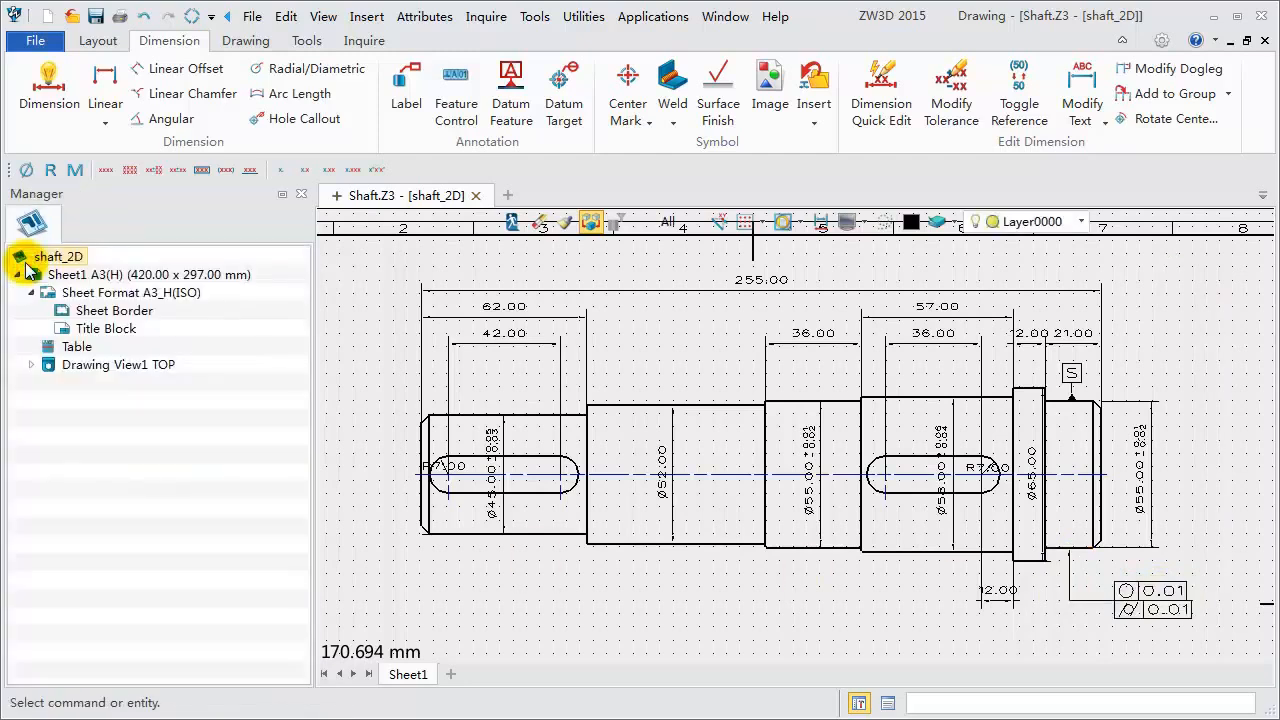
- Add a feature control frame for circular runout 0.020 referencing datum S, placed below the 65.00 shoulder
left_click(456, 80)
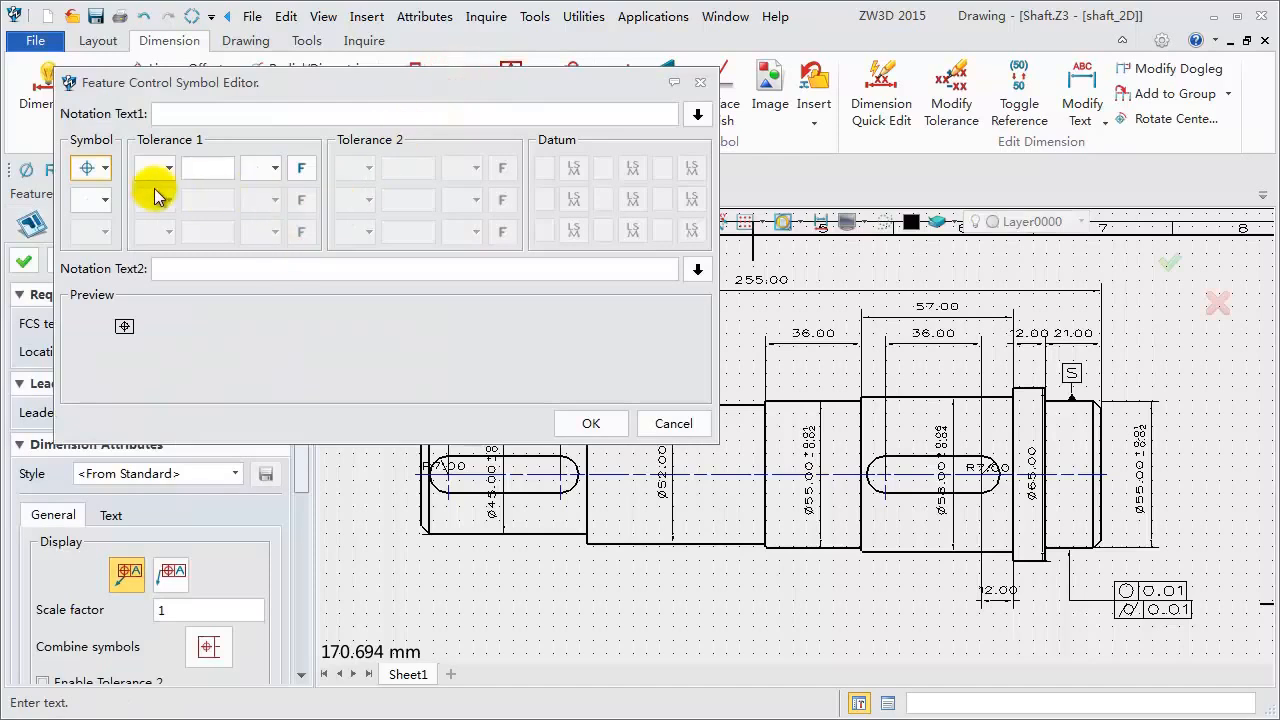
left_click(105, 170)
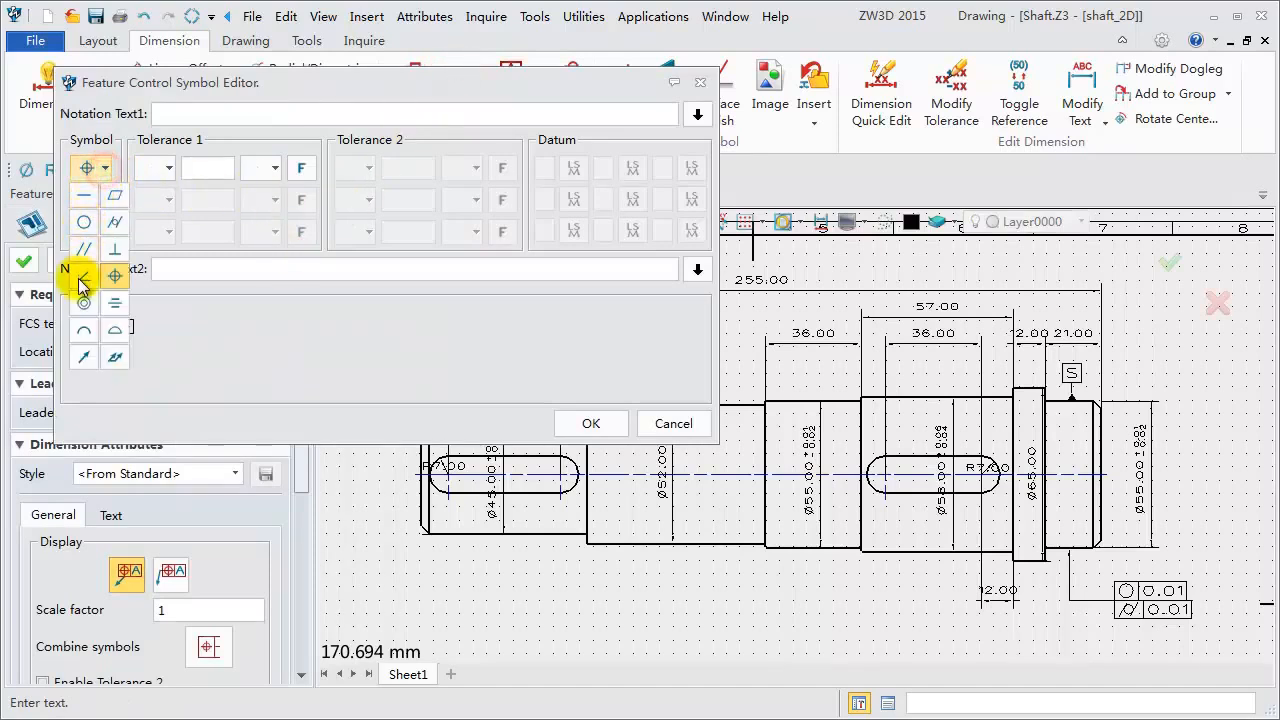
left_click(83, 356)
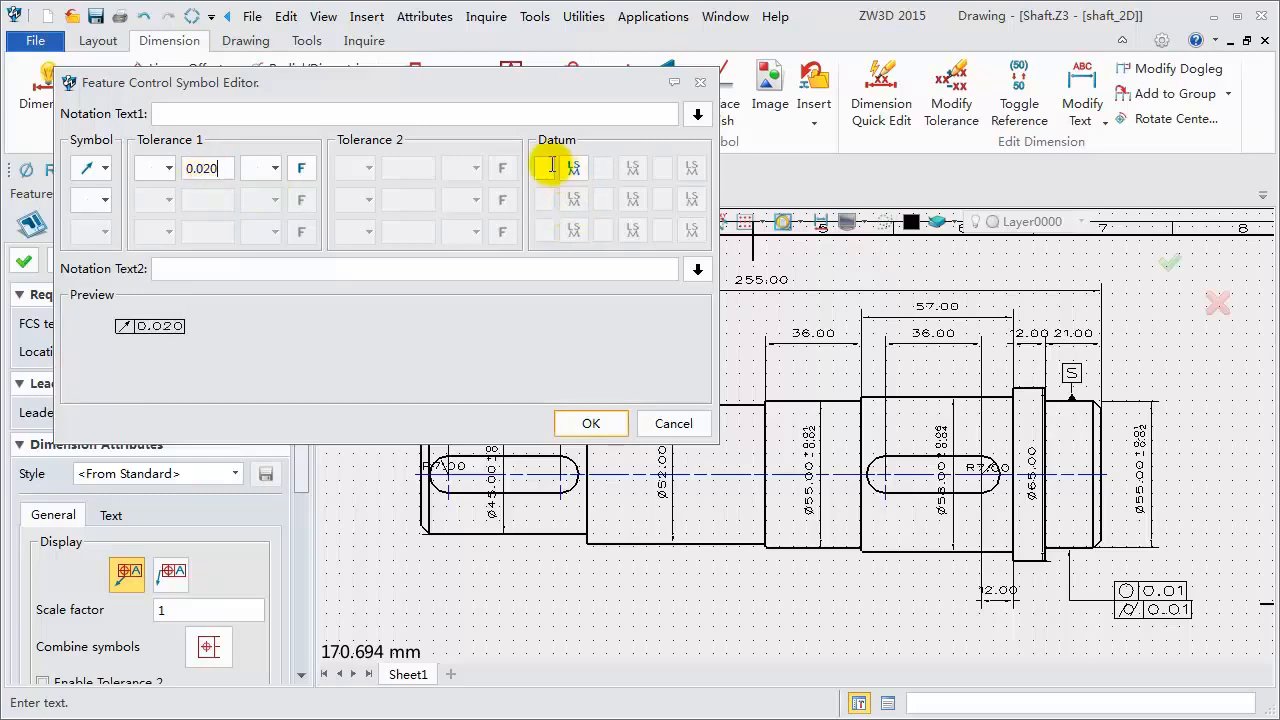
left_click(590, 425)
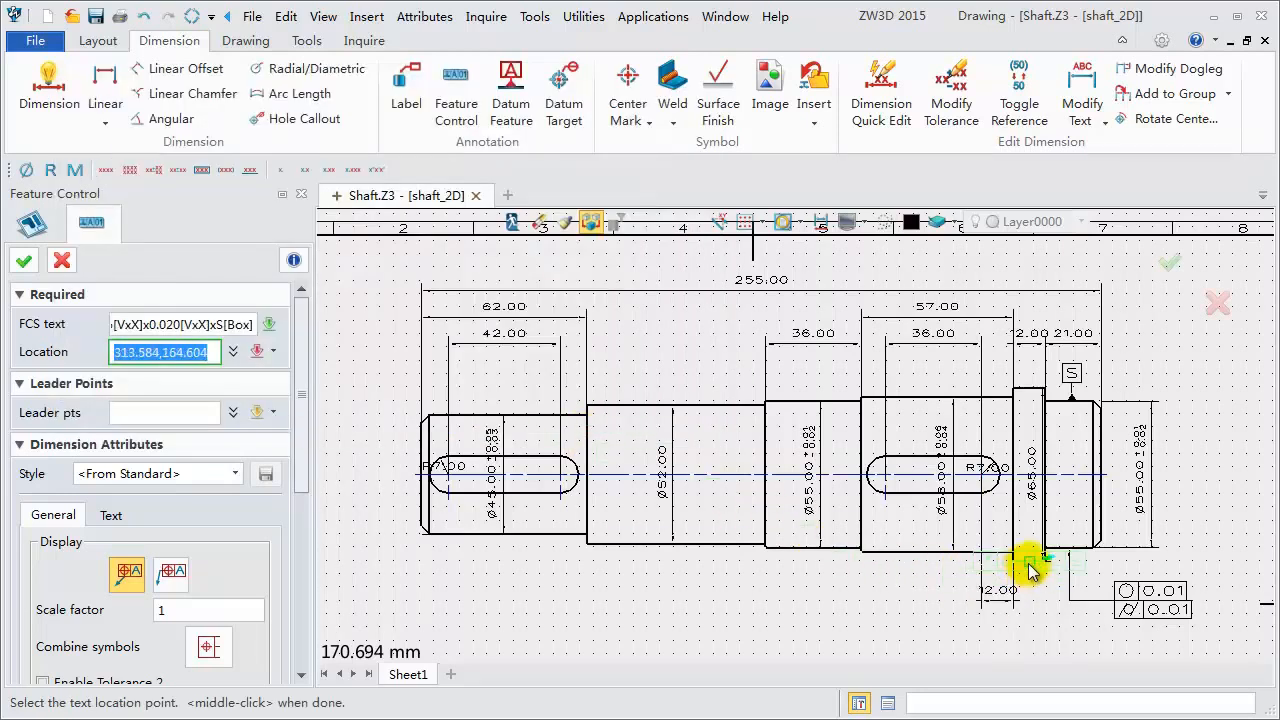
left_click(1108, 652)
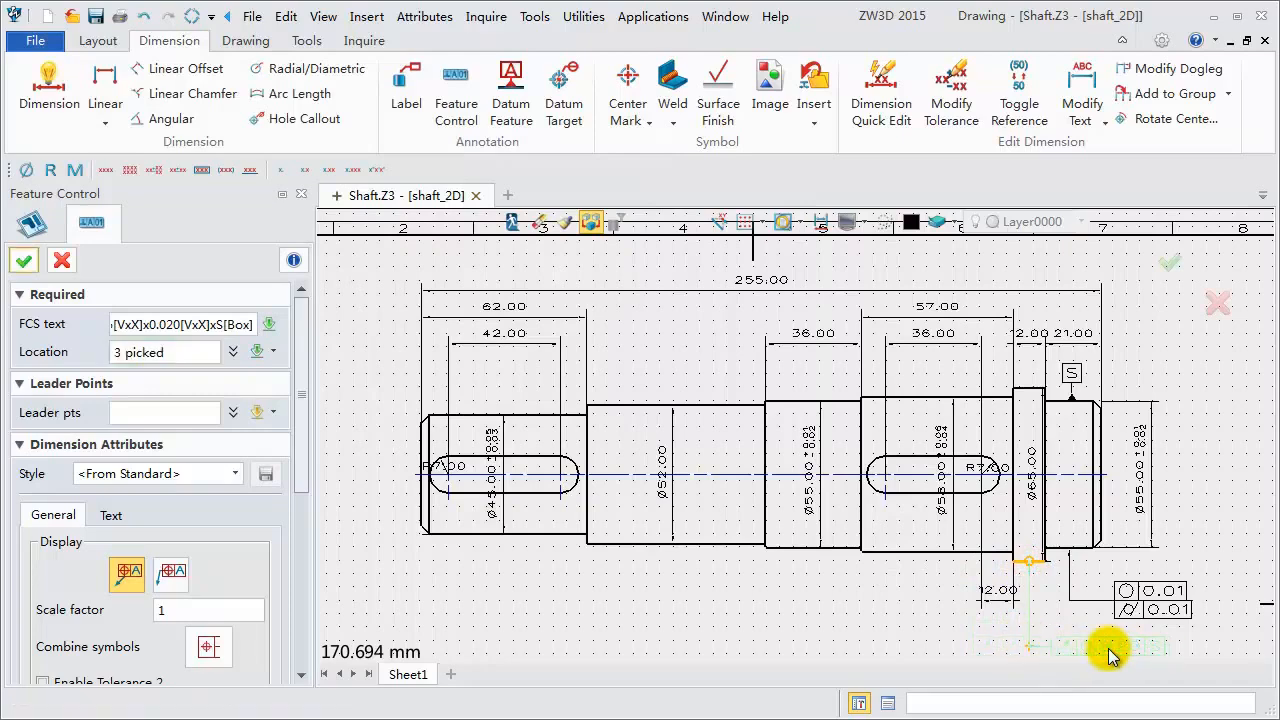
left_click(24, 261)
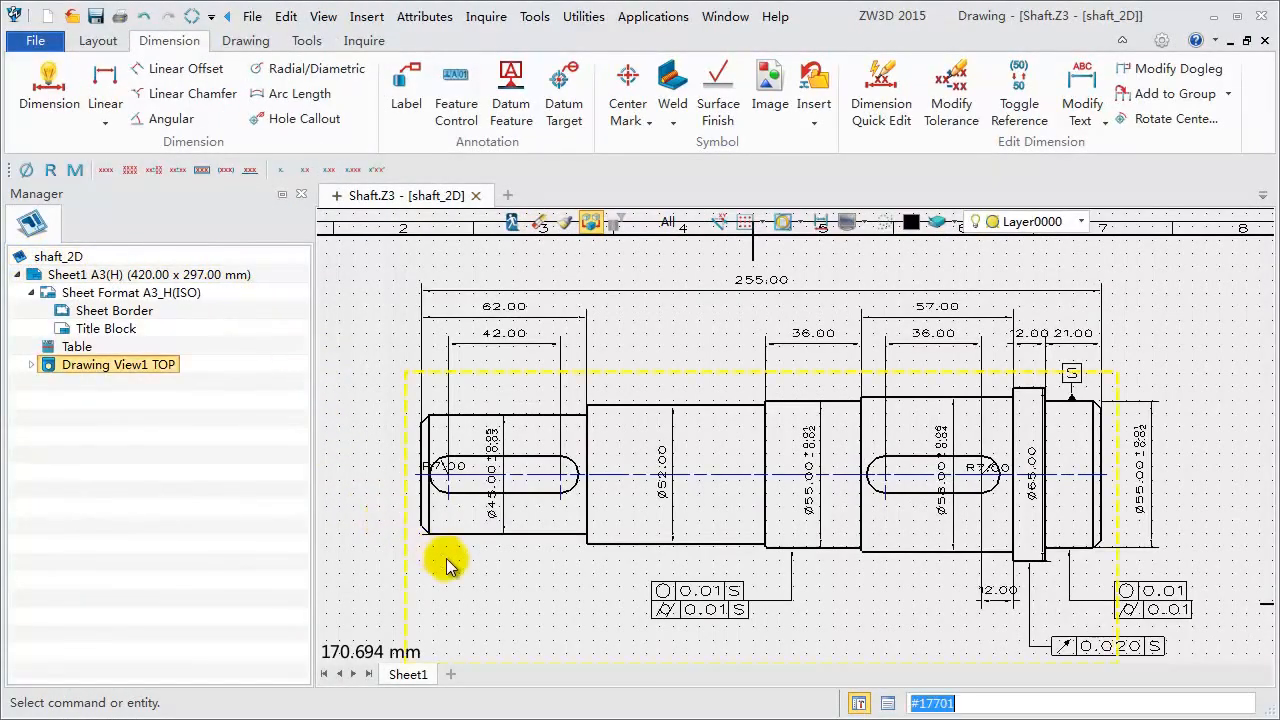
- Create a standard LEFT view of the shaft part, placed below the main view on the sheet
scroll(478, 557, "down", 3)
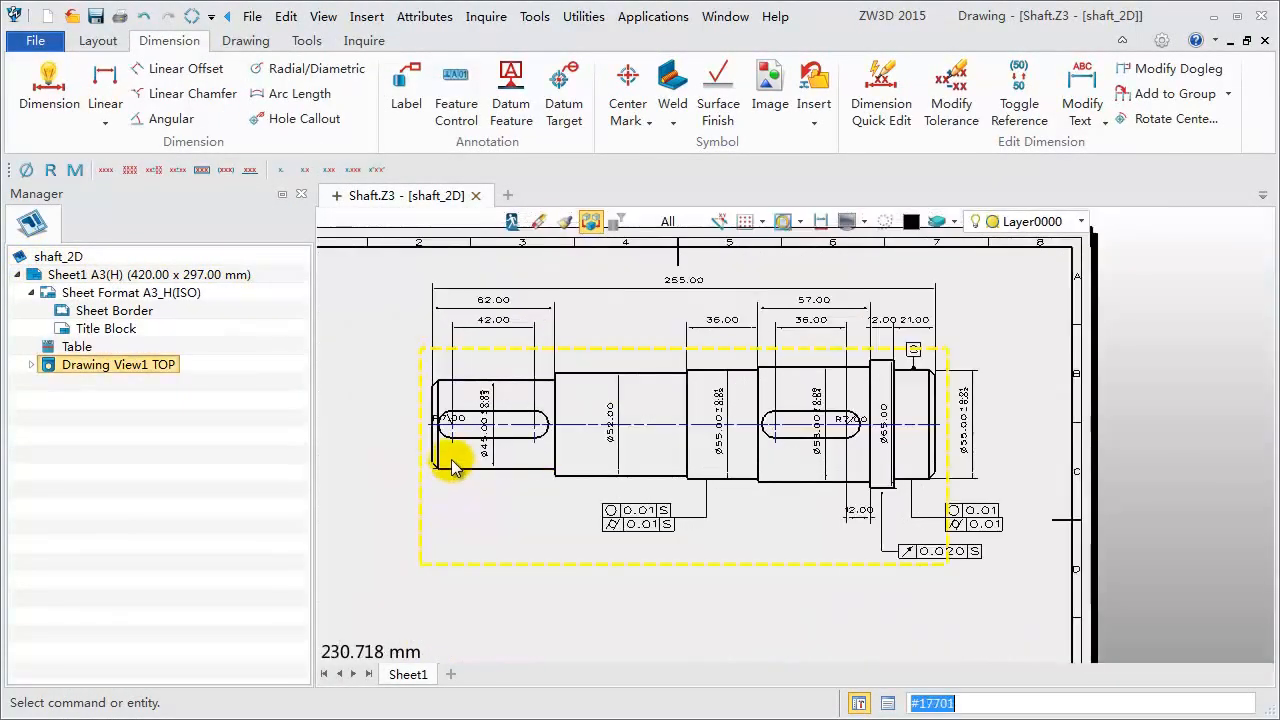
middle_click_drag(484, 516, 594, 508)
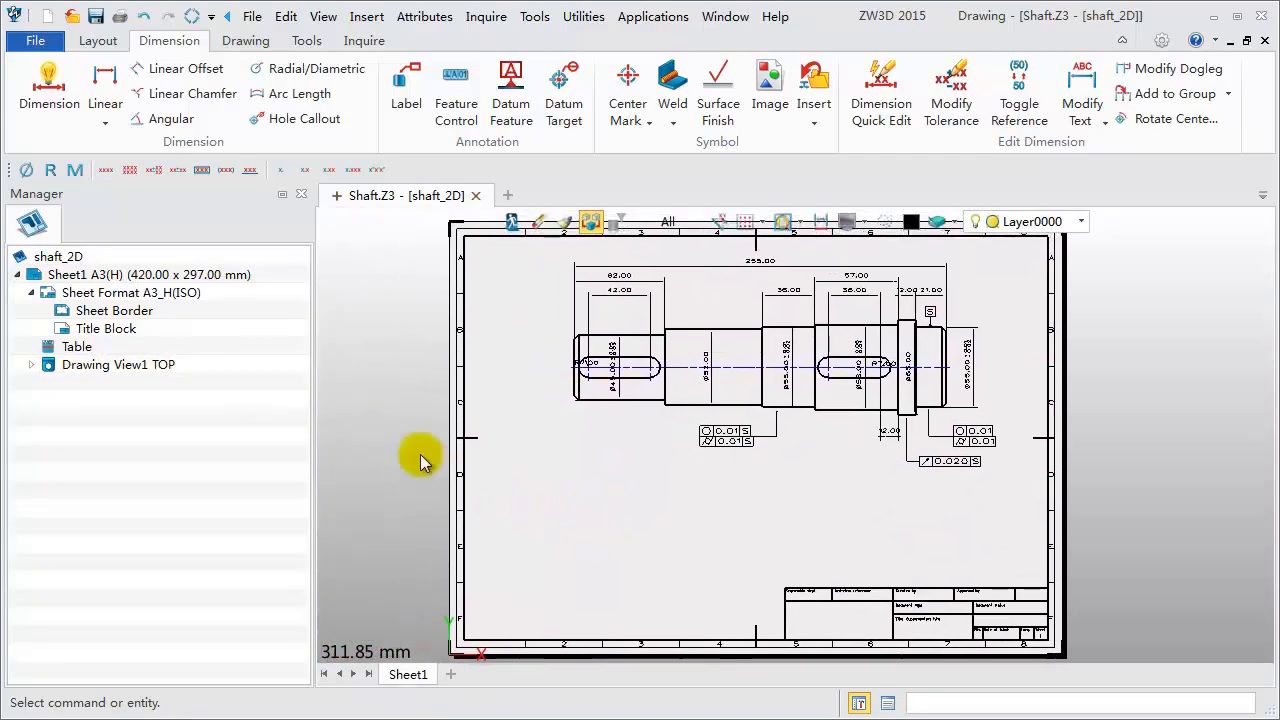
left_click(97, 41)
left_click(96, 88)
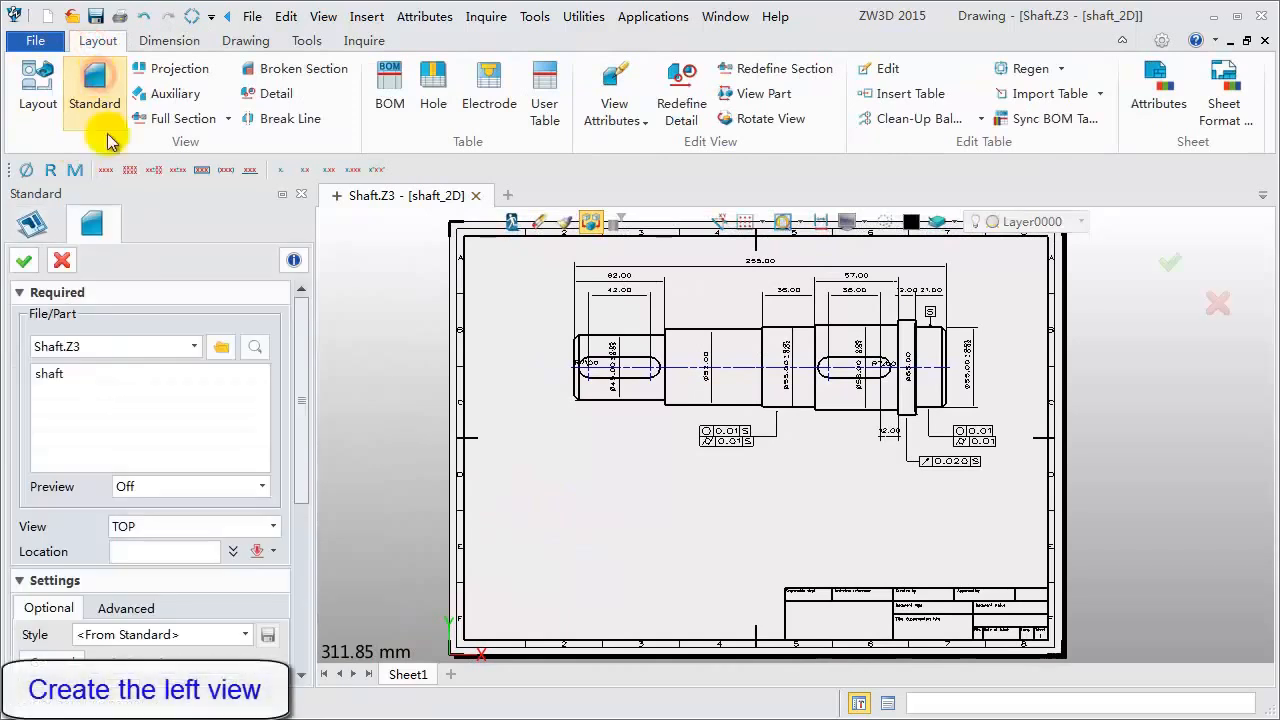
left_click(48, 373)
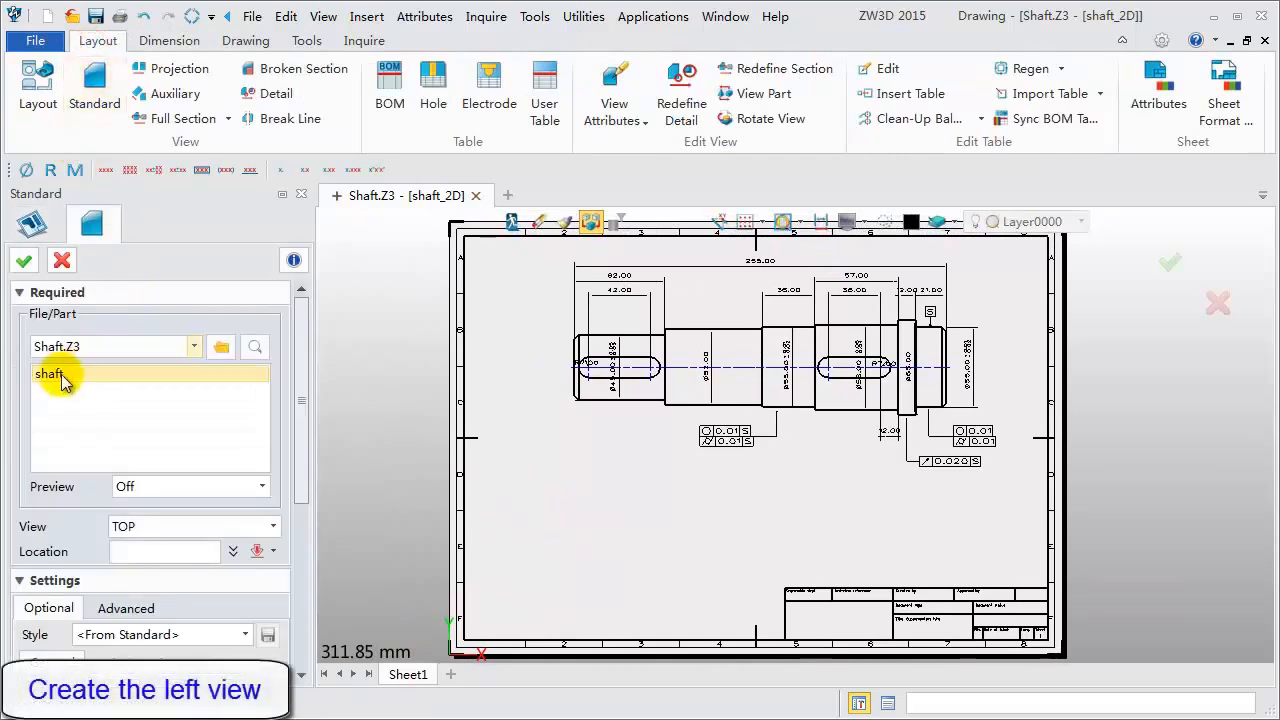
left_click(180, 527)
left_click(180, 598)
left_click_drag(305, 486, 295, 628)
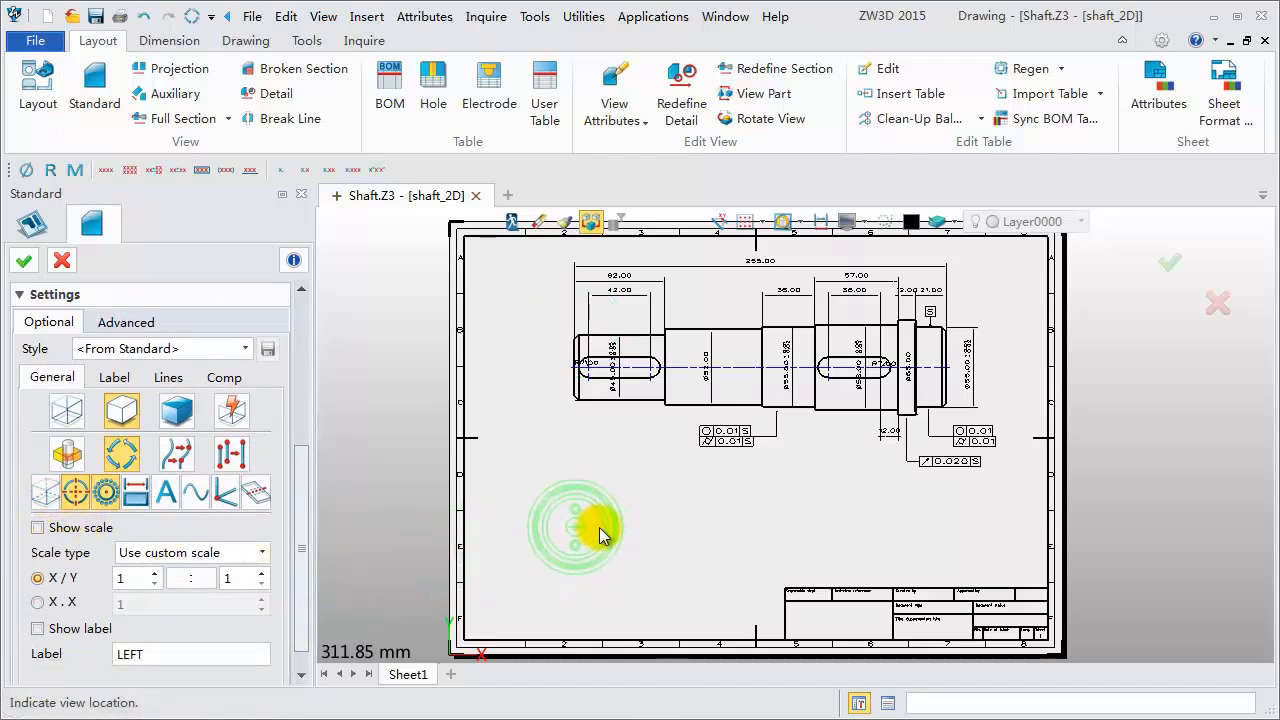
left_click(599, 527)
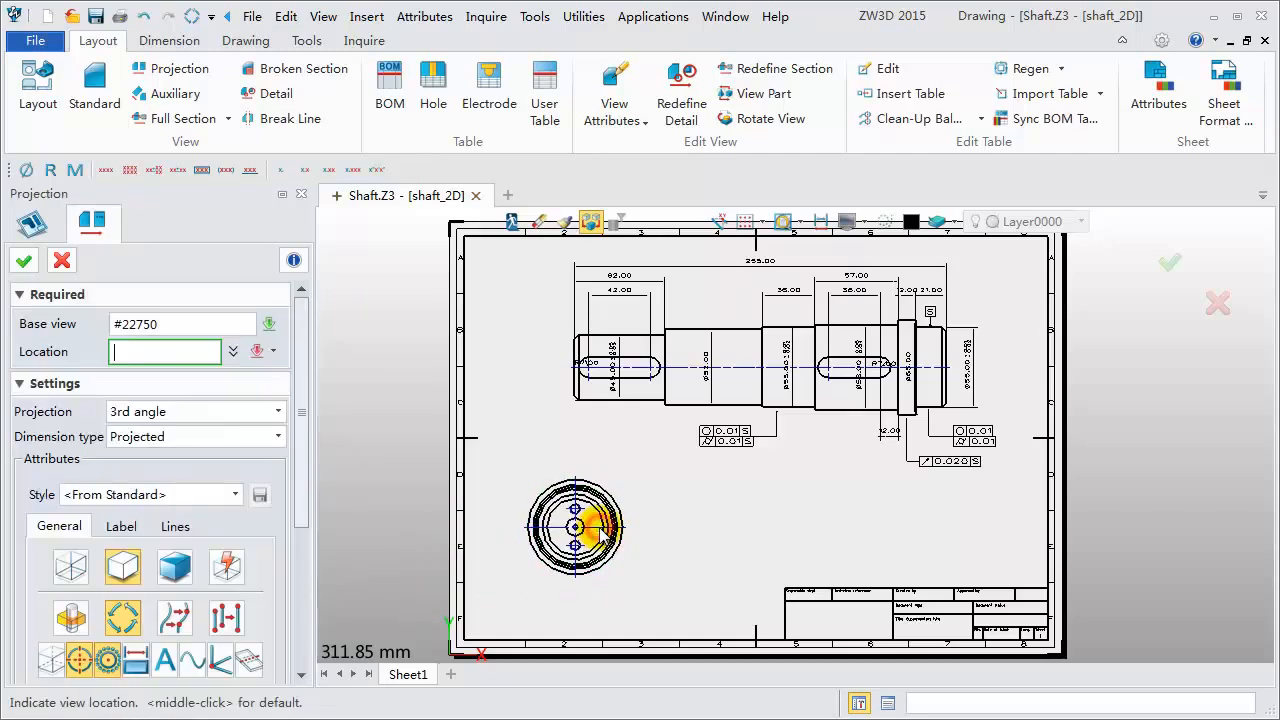
- Dimension the vertical distance between the two small hole centres in the left view
left_click(169, 40)
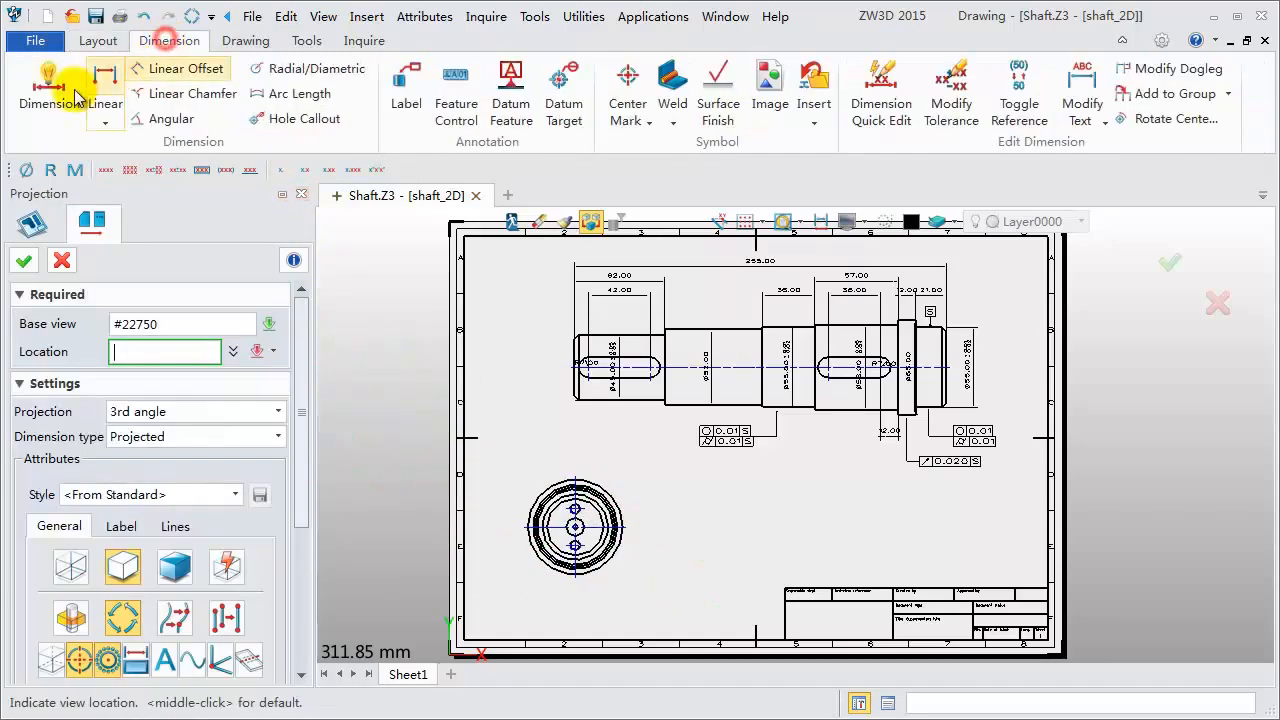
left_click(49, 88)
scroll(575, 620, "up", 5)
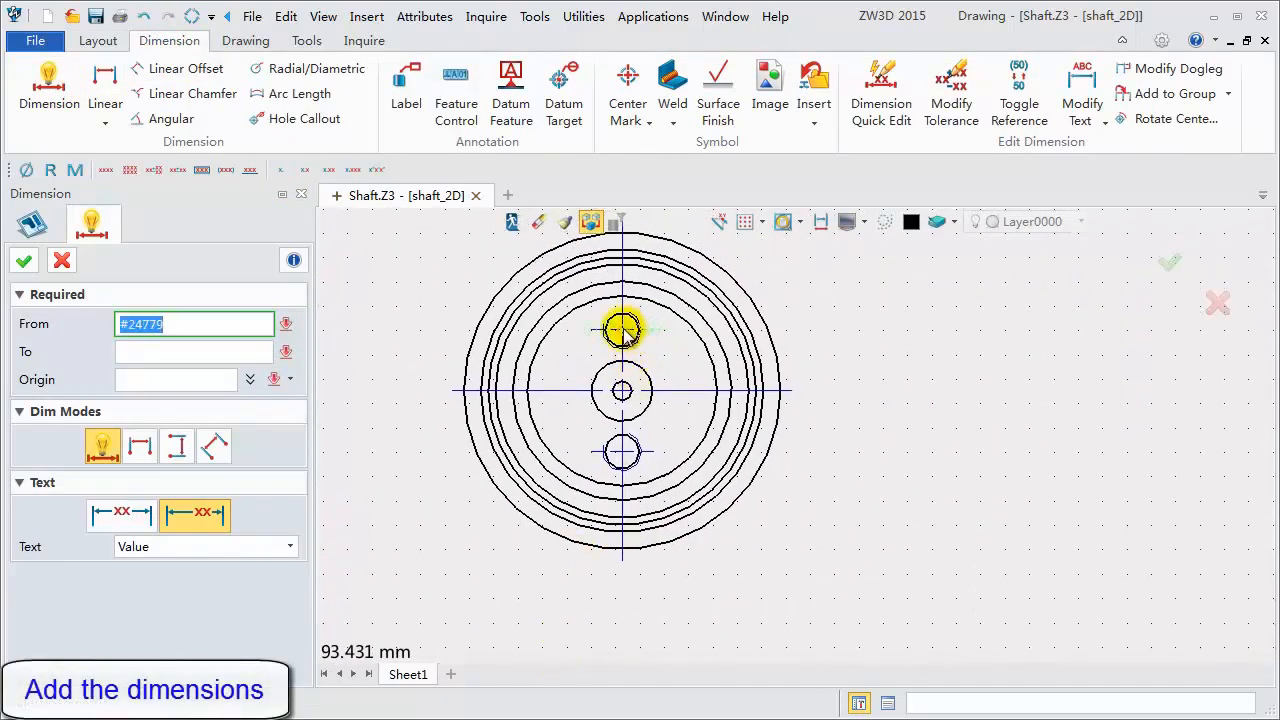
left_click(622, 329)
left_click(622, 453)
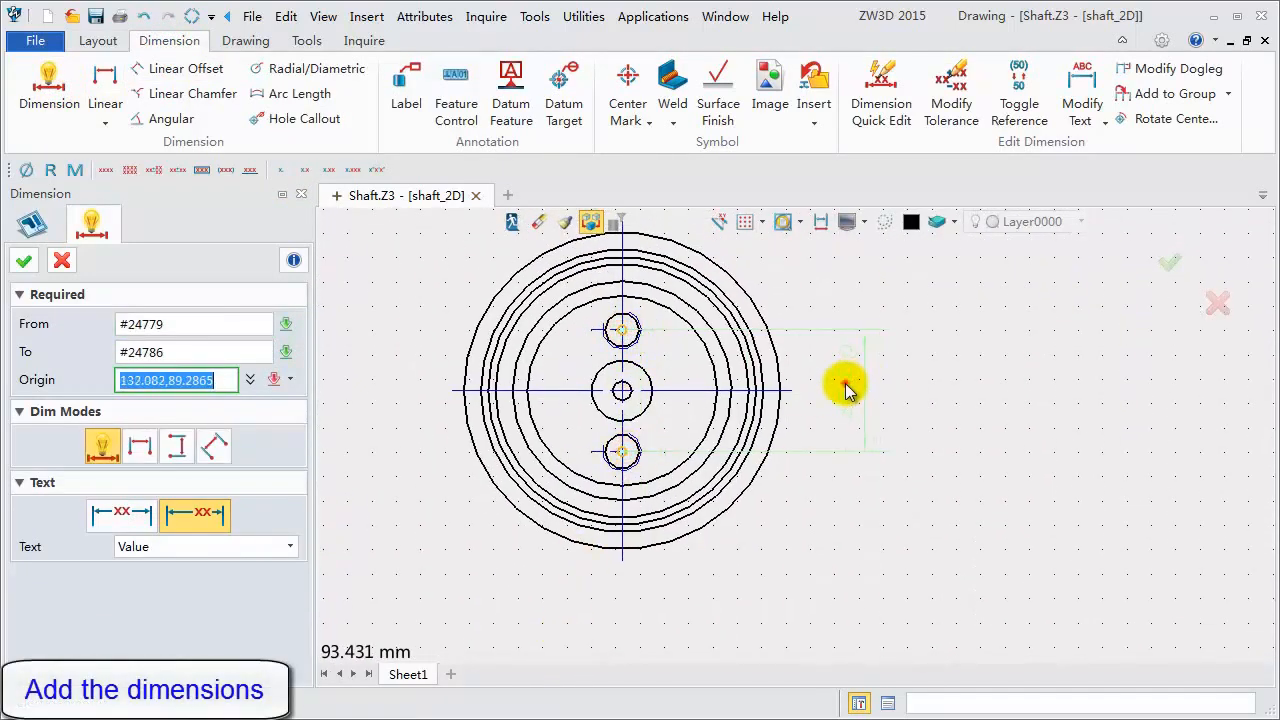
left_click(845, 388)
middle_click_drag(408, 346, 481, 405)
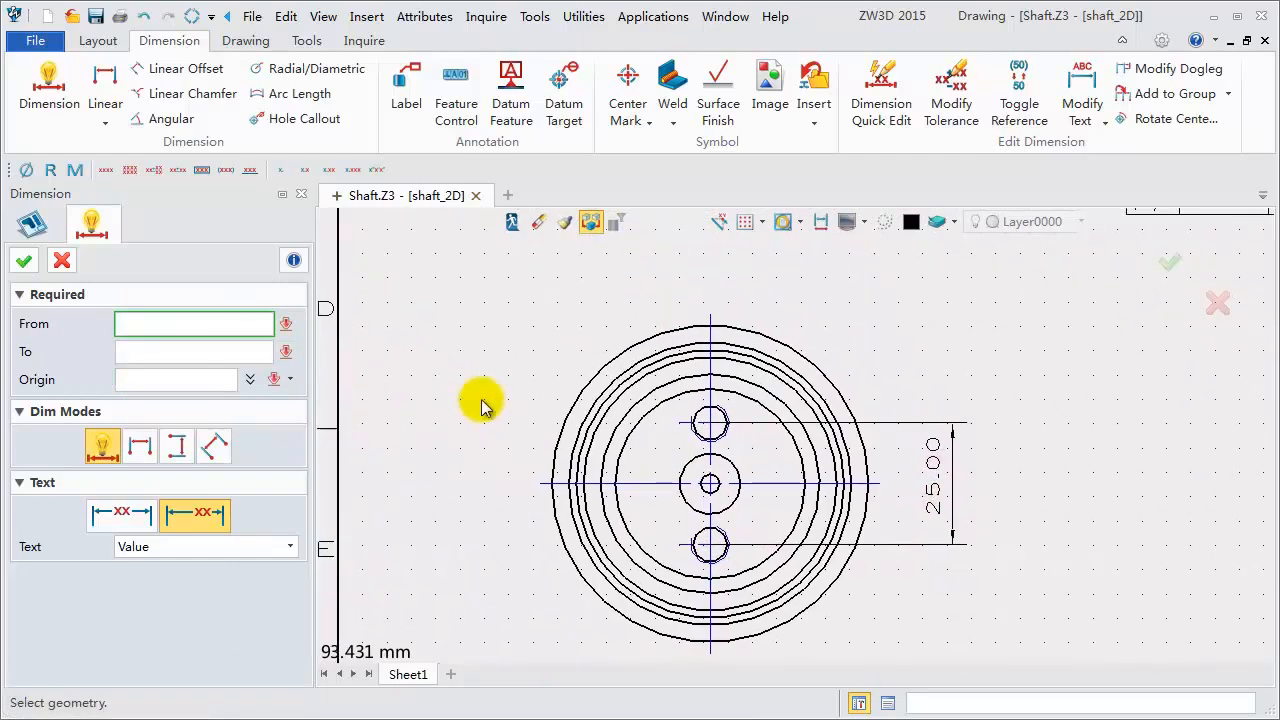
- Add a diametric dimension to the upper small hole, placing its text above and to the left
left_click(310, 68)
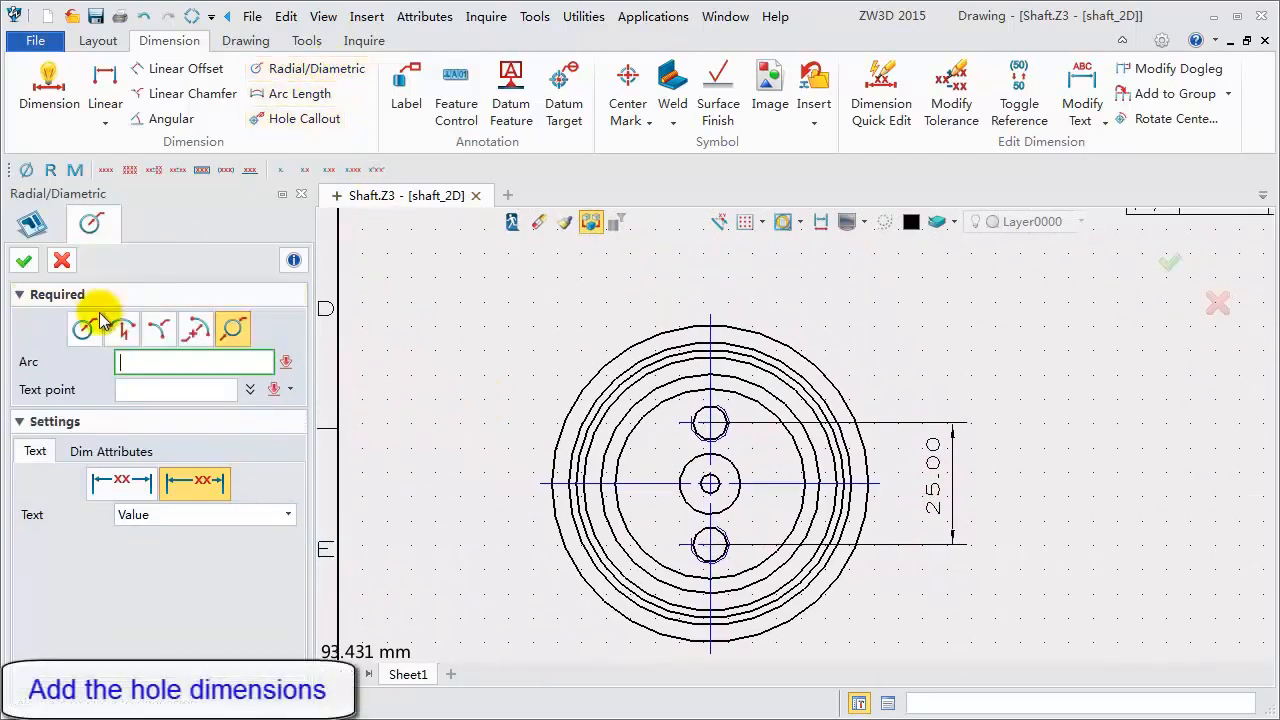
left_click(697, 430)
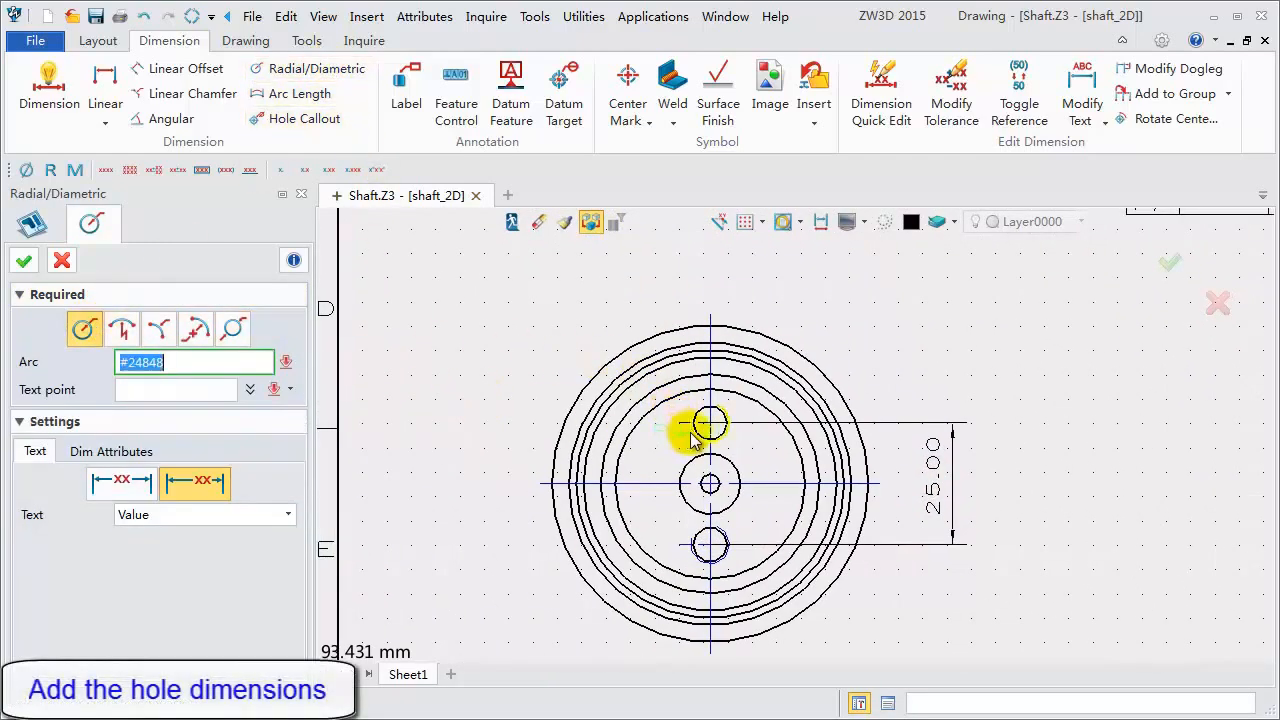
scroll(690, 432, "up", 2)
left_click(694, 429)
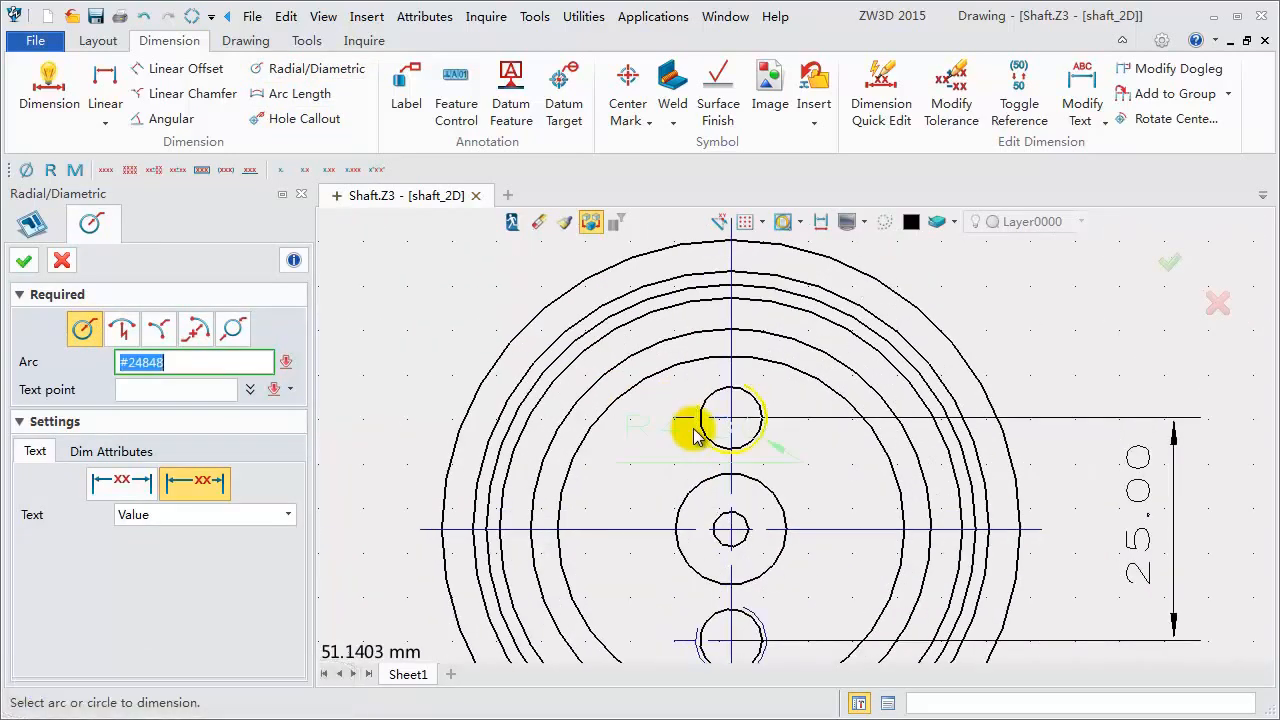
scroll(694, 429, "down", 2)
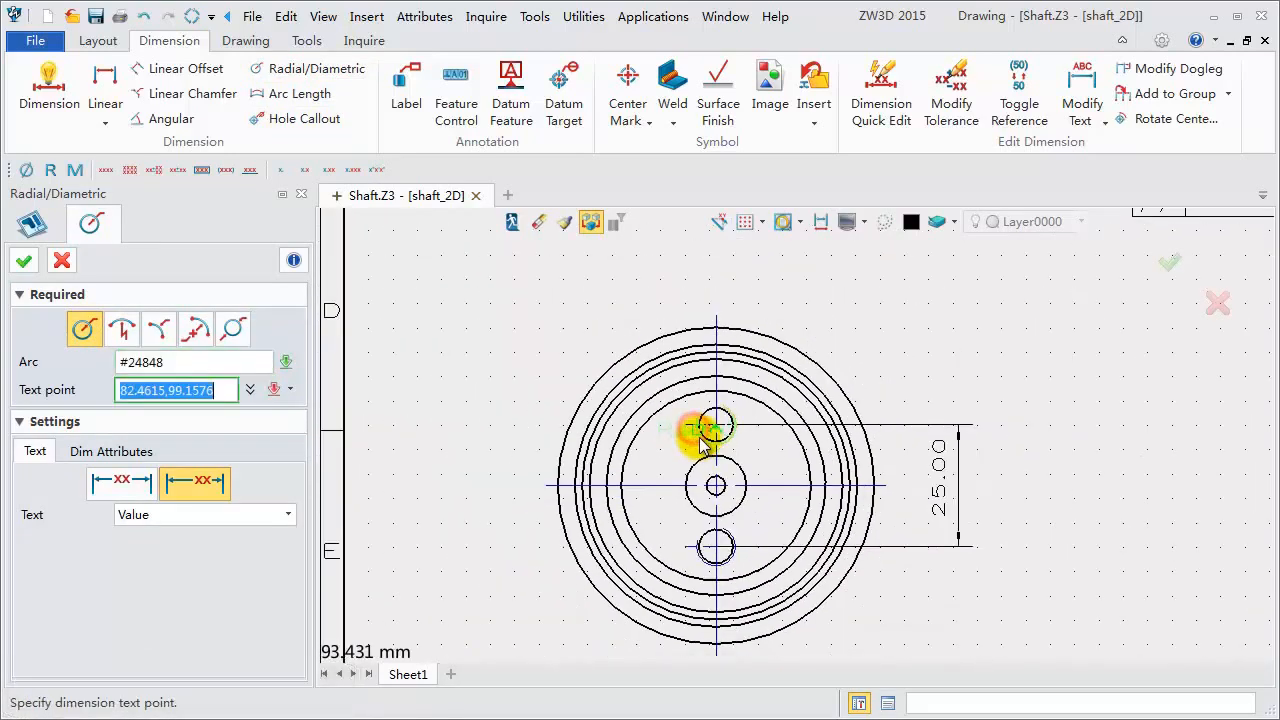
left_click(556, 316)
- Turn off the Ø prefix on the small hole's diameter dimension, add prefix 2XM and suffix depth symbol 8, and confirm
left_click(111, 451)
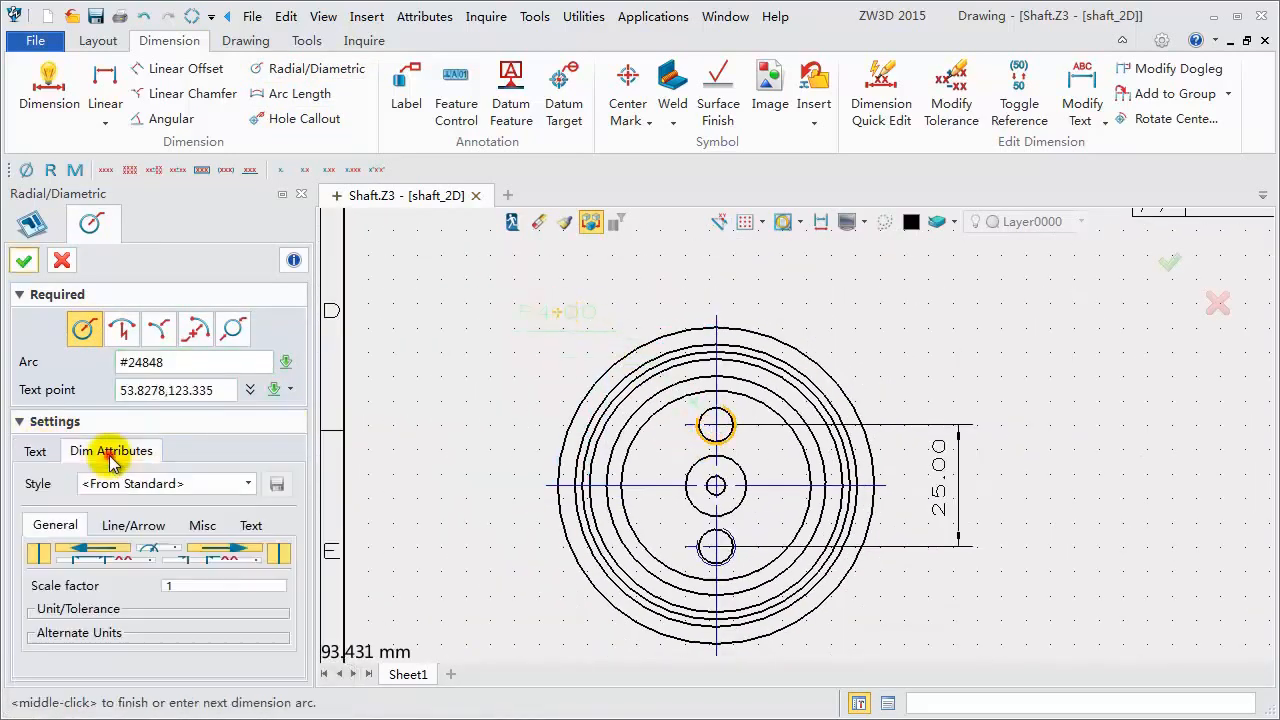
left_click(251, 526)
left_click_drag(301, 437, 309, 638)
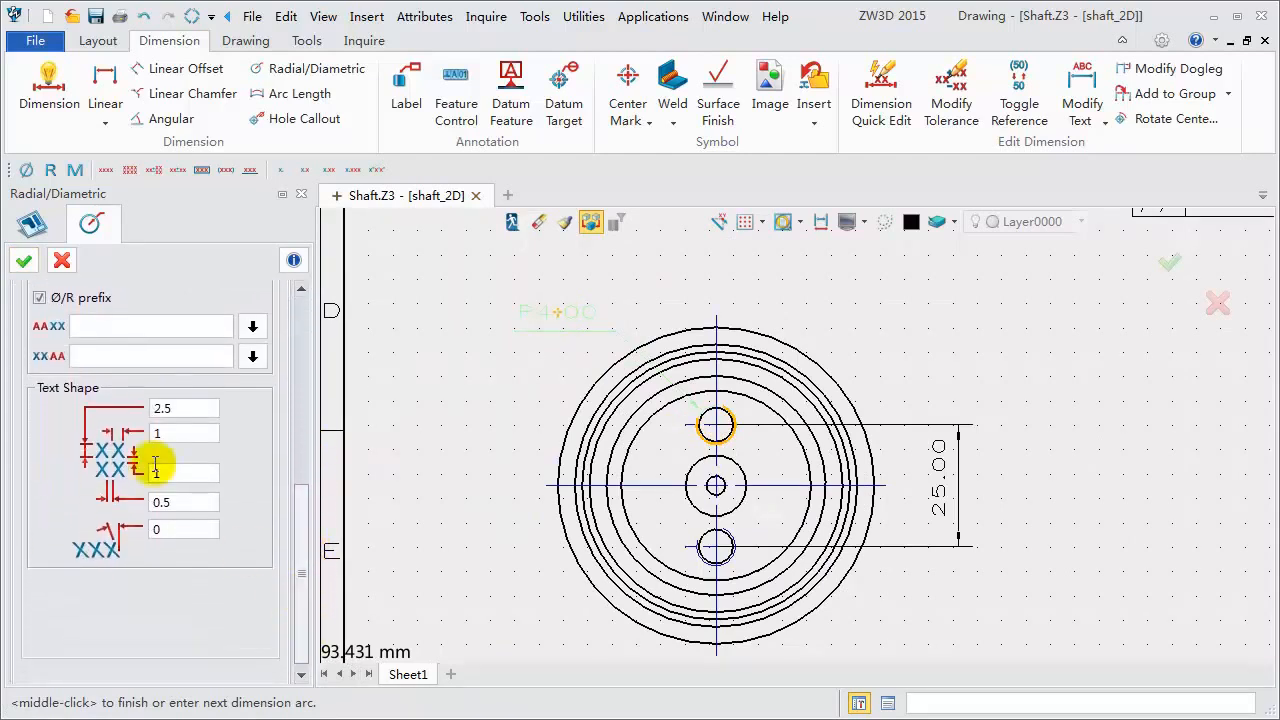
left_click(38, 298)
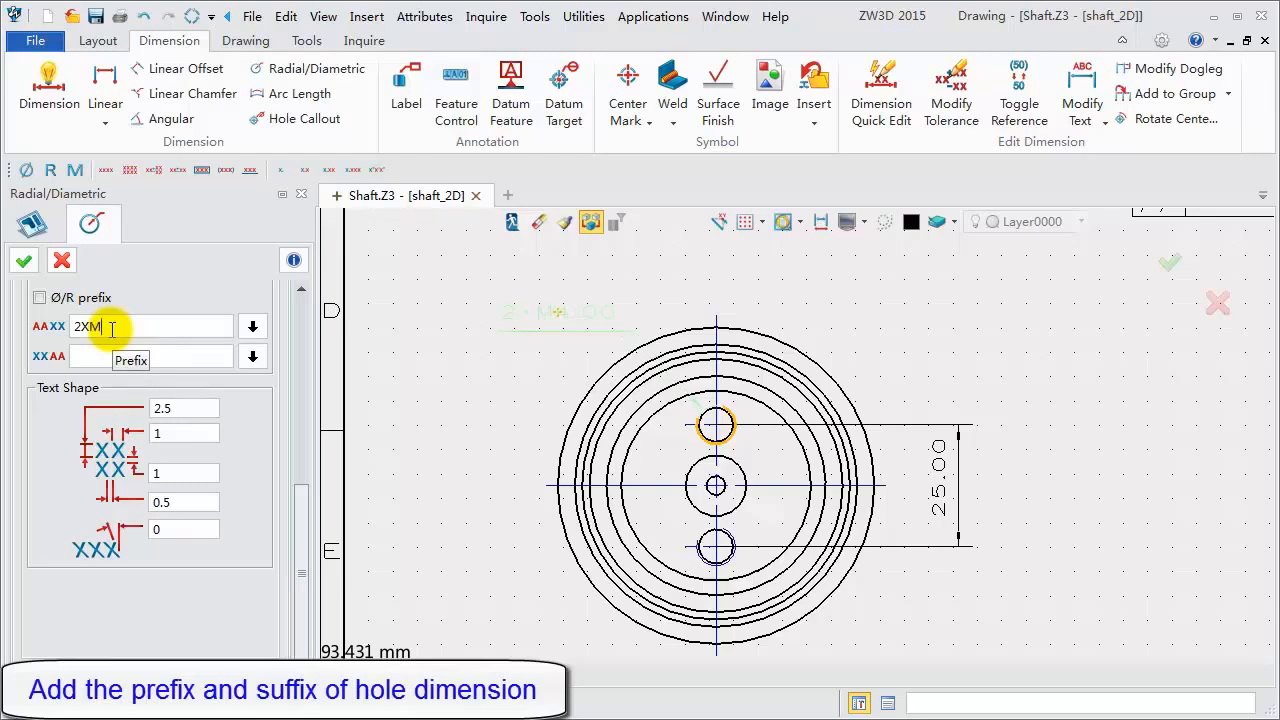
left_click(145, 359)
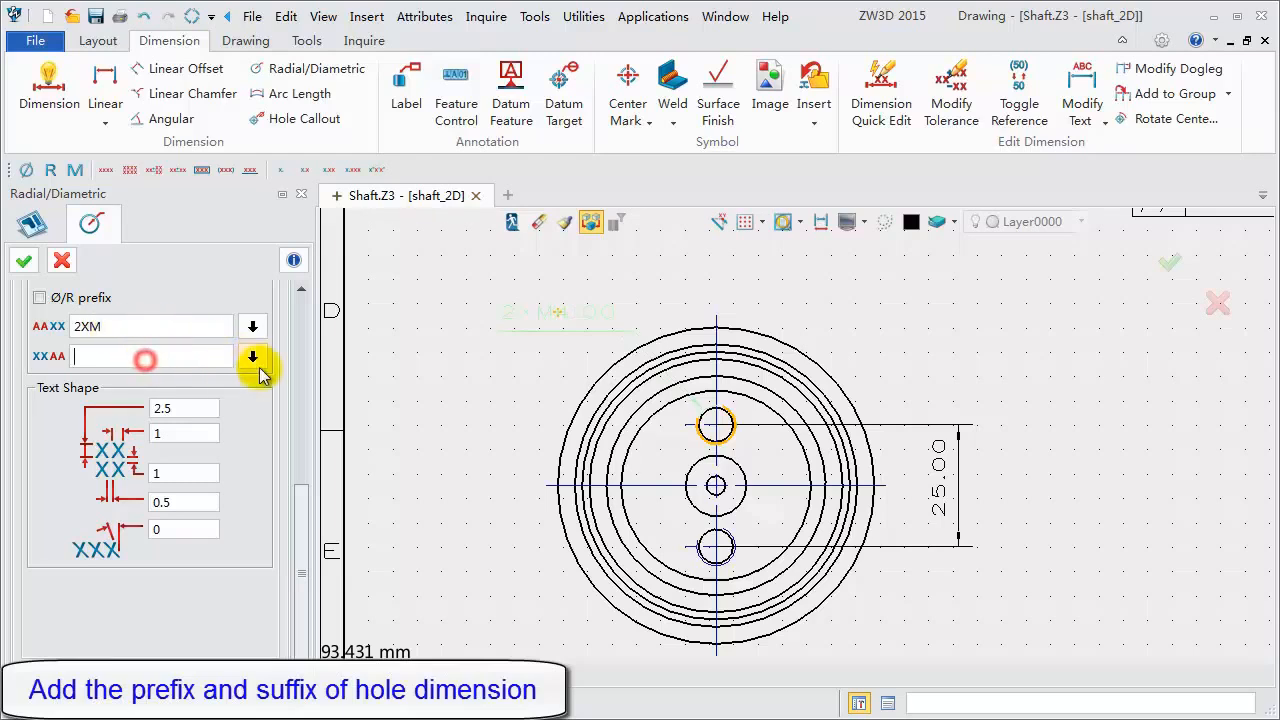
left_click(251, 360)
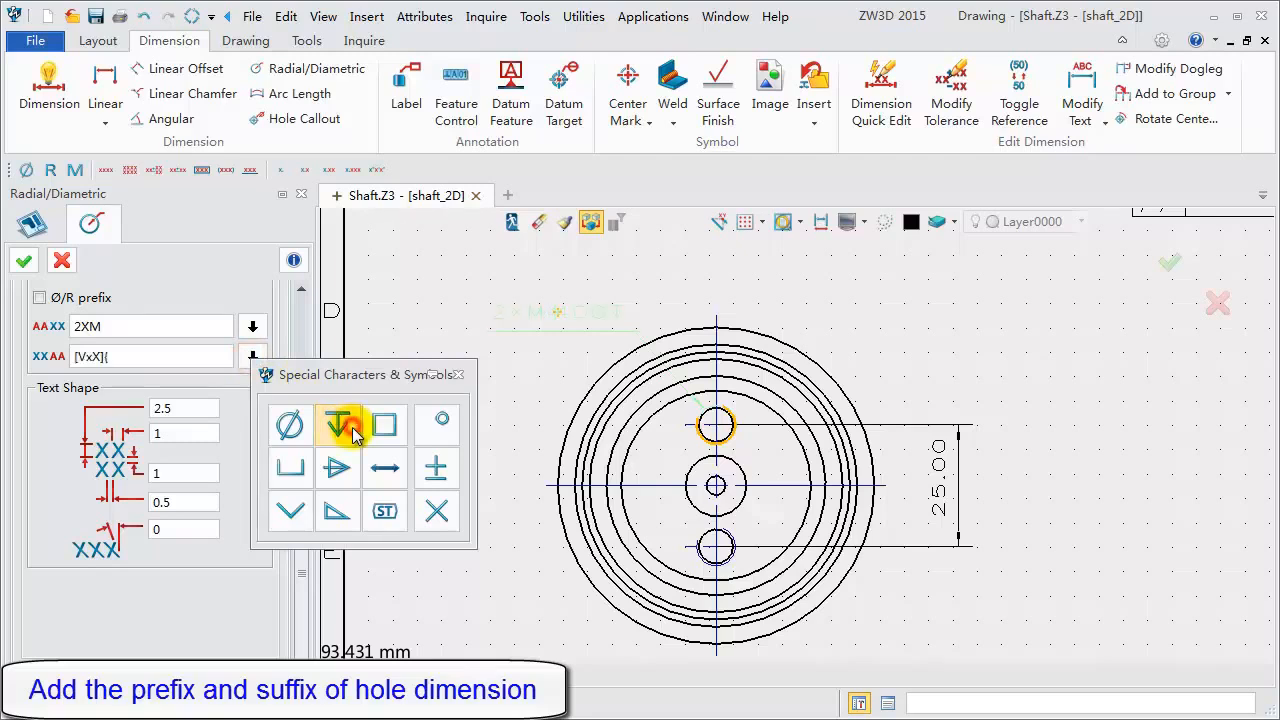
left_click(458, 375)
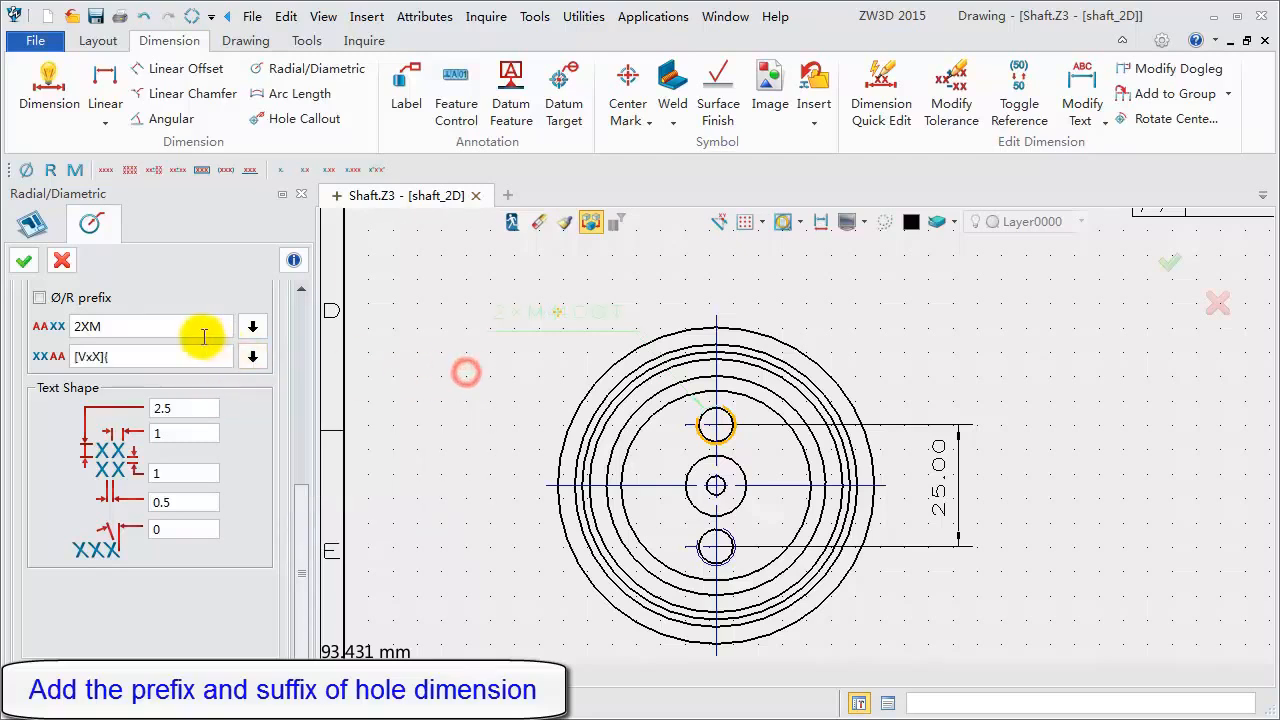
left_click(155, 358)
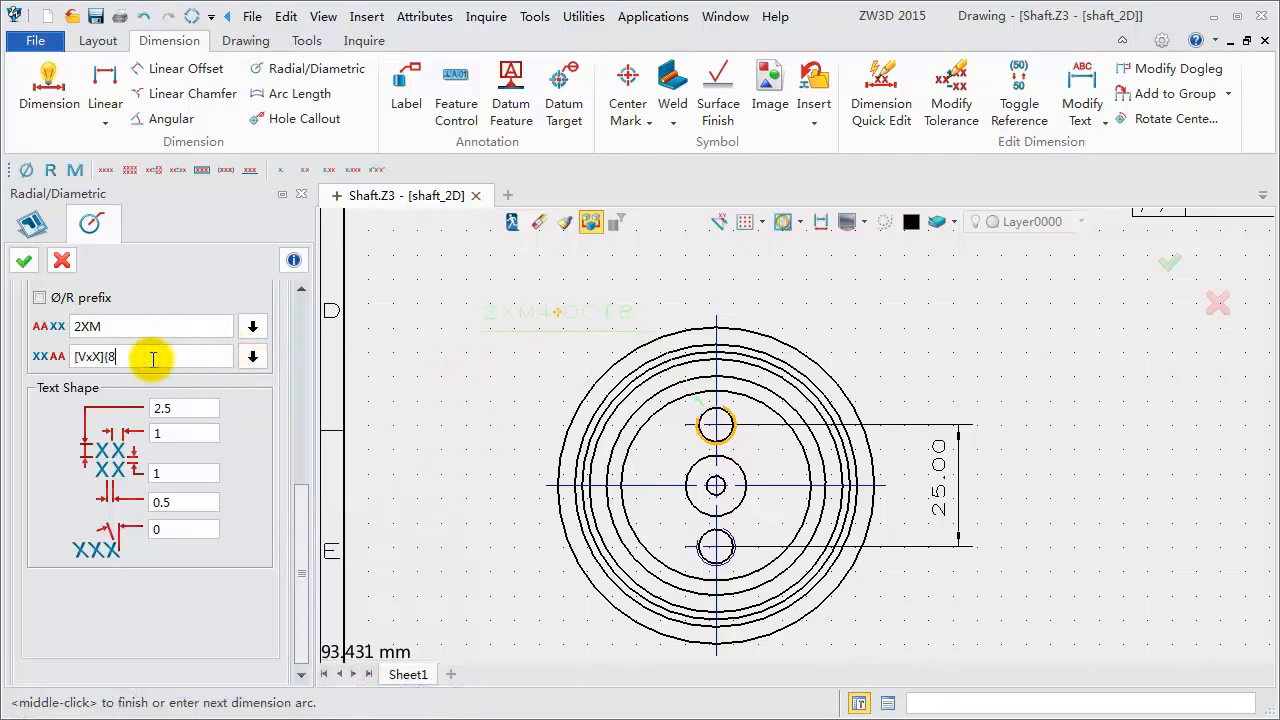
left_click(24, 260)
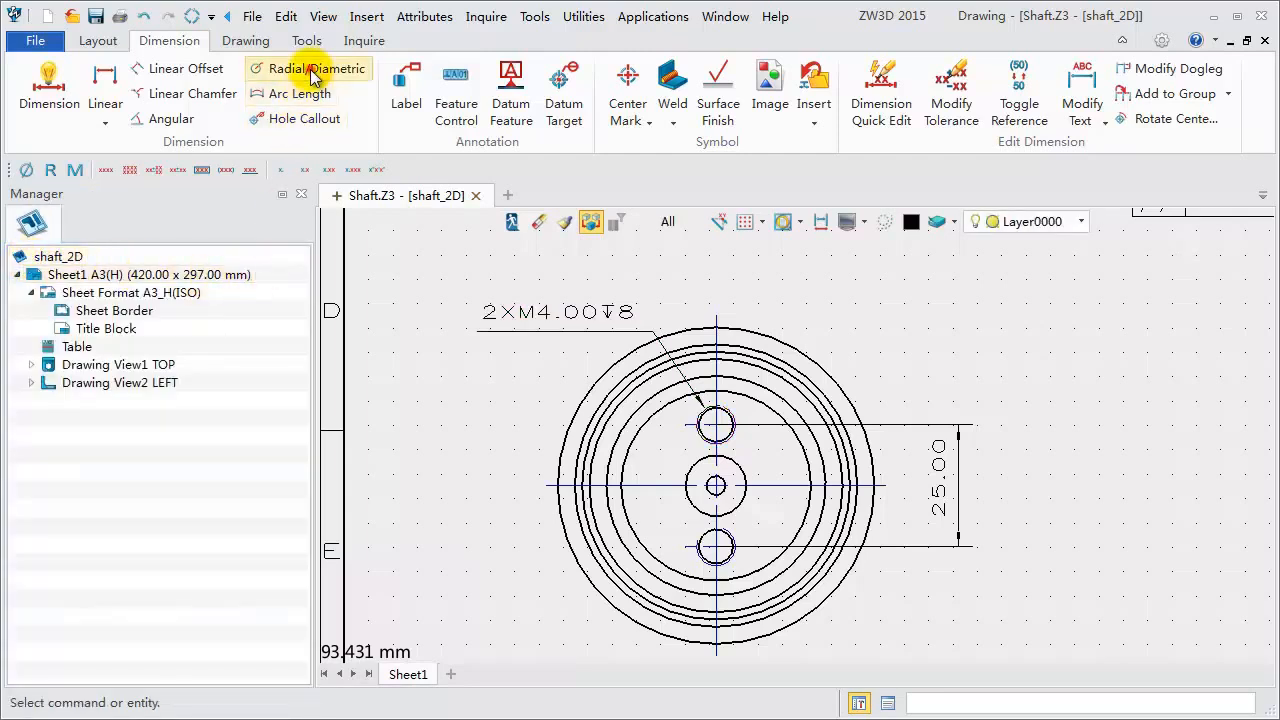
- Add a diametric dimension to the centre hole, placing its text below and to the left
left_click(258, 69)
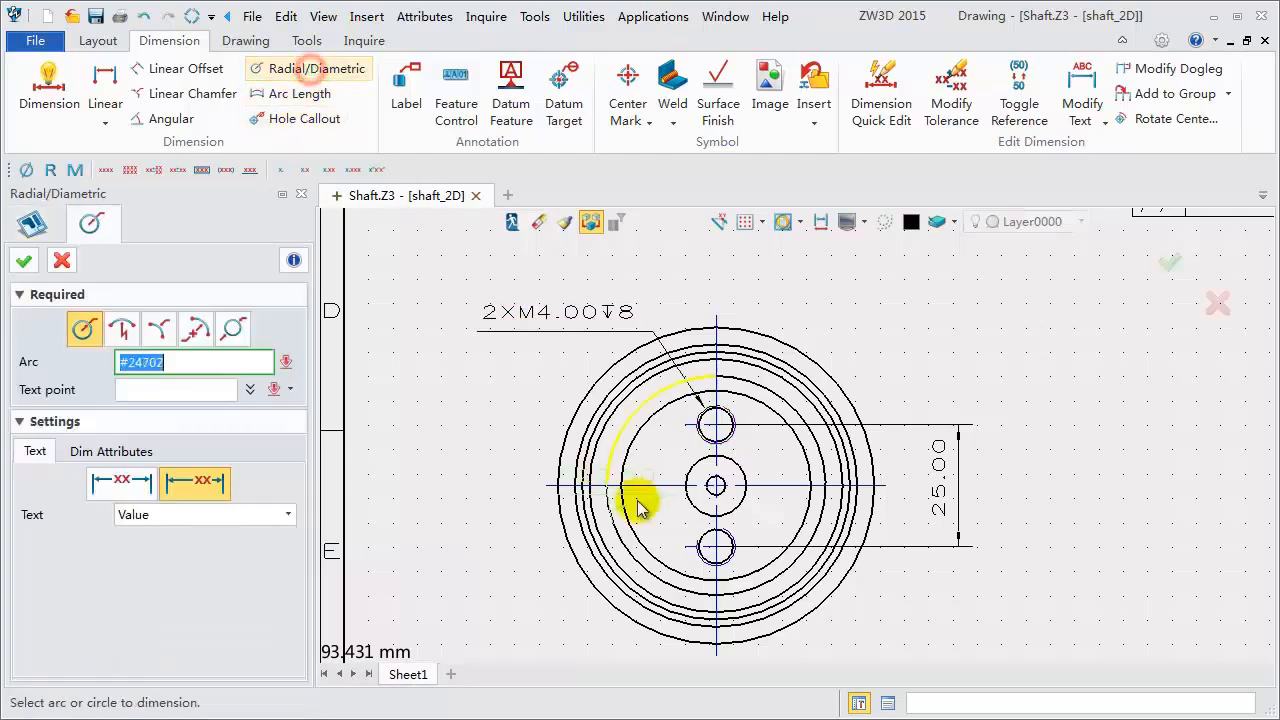
left_click(693, 511)
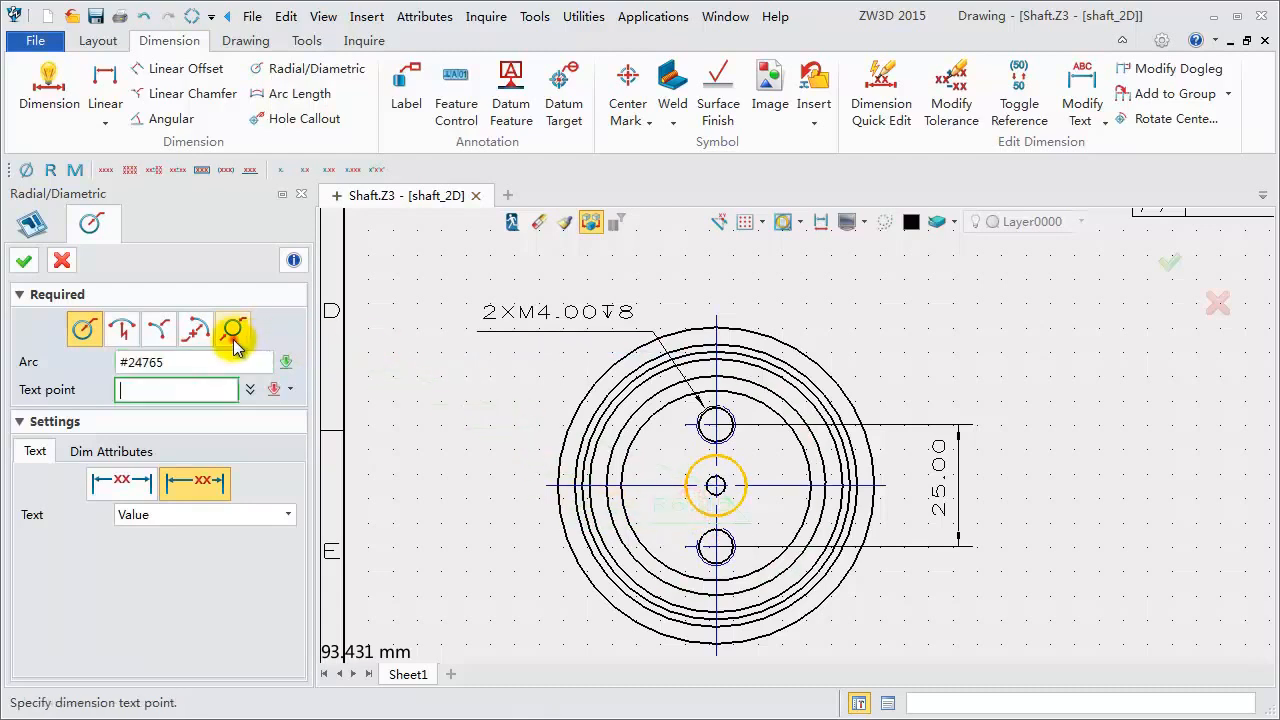
left_click(510, 624)
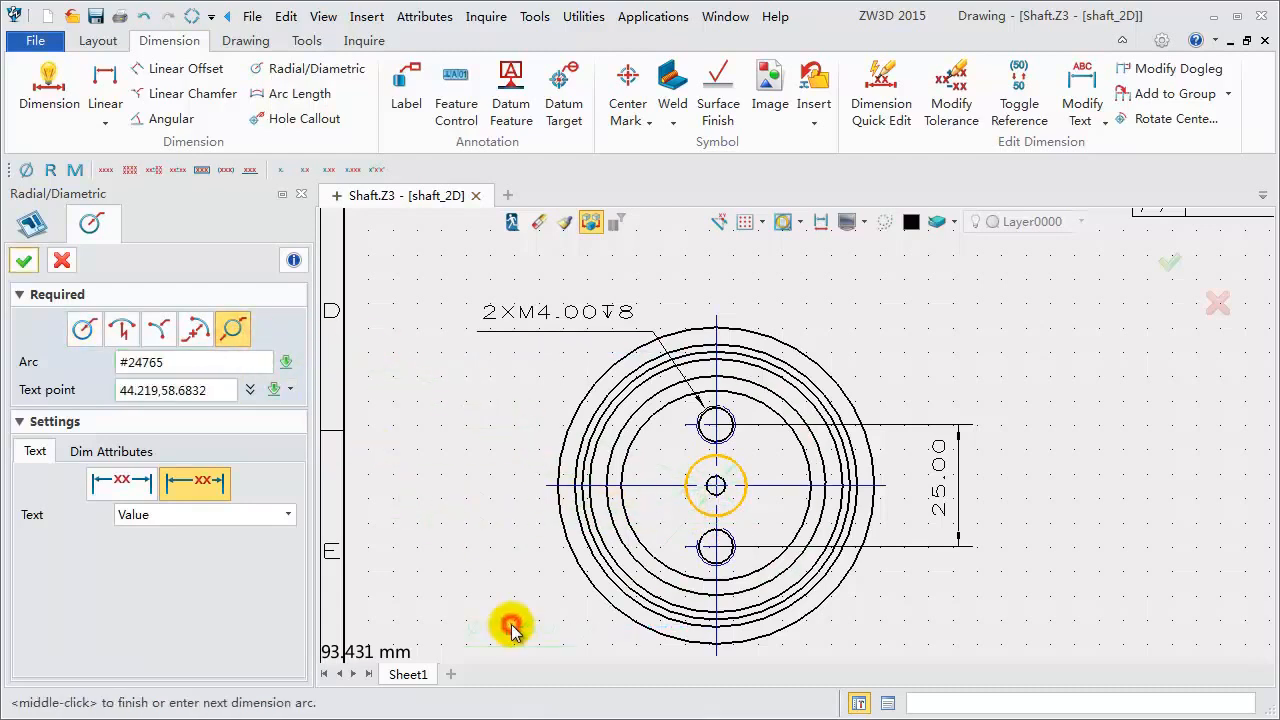
- Give the centre hole's dimension a countersink symbol prefix and a X60° depth 12 suffix, then confirm
left_click(115, 450)
left_click(254, 525)
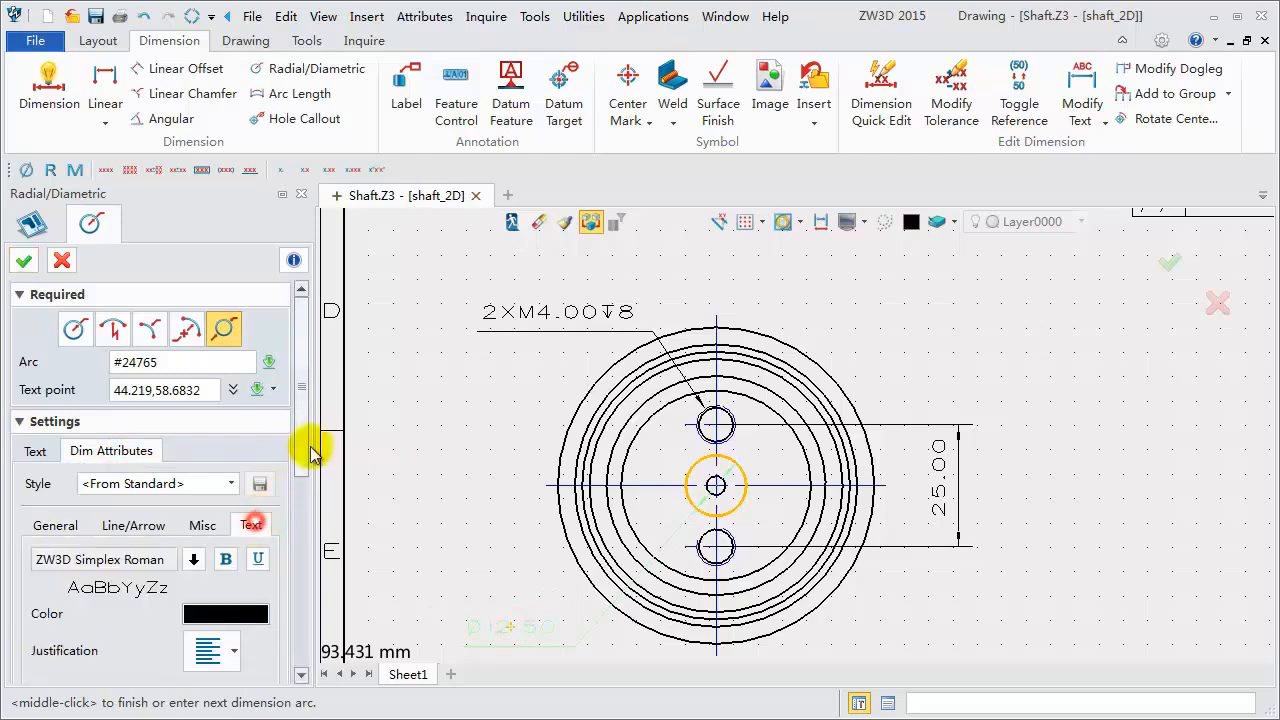
left_click_drag(305, 385, 295, 537)
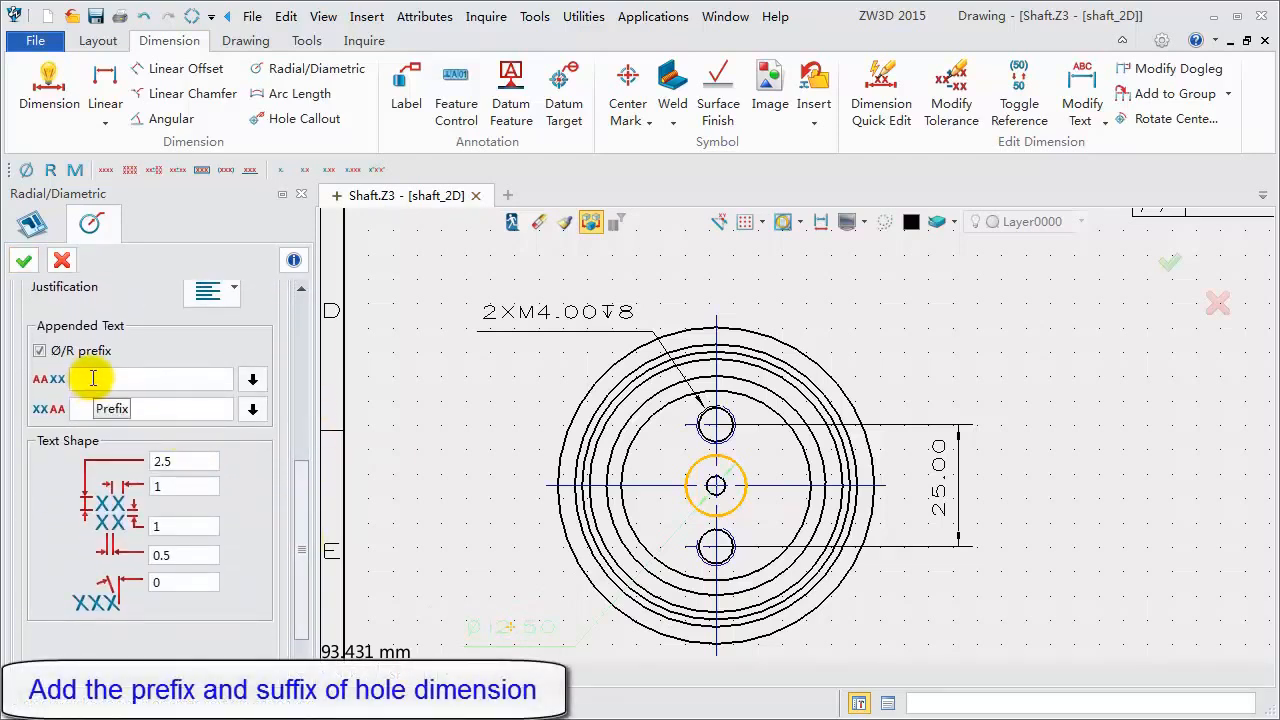
left_click(253, 379)
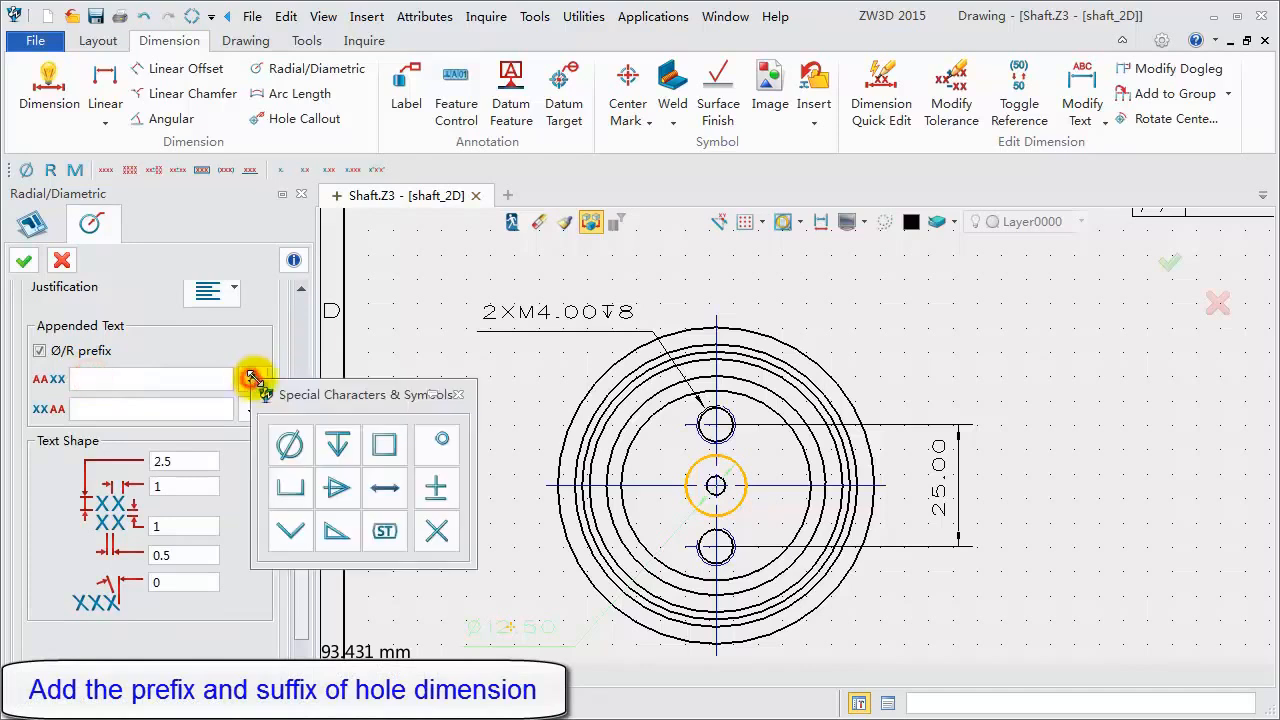
left_click(290, 530)
left_click(457, 394)
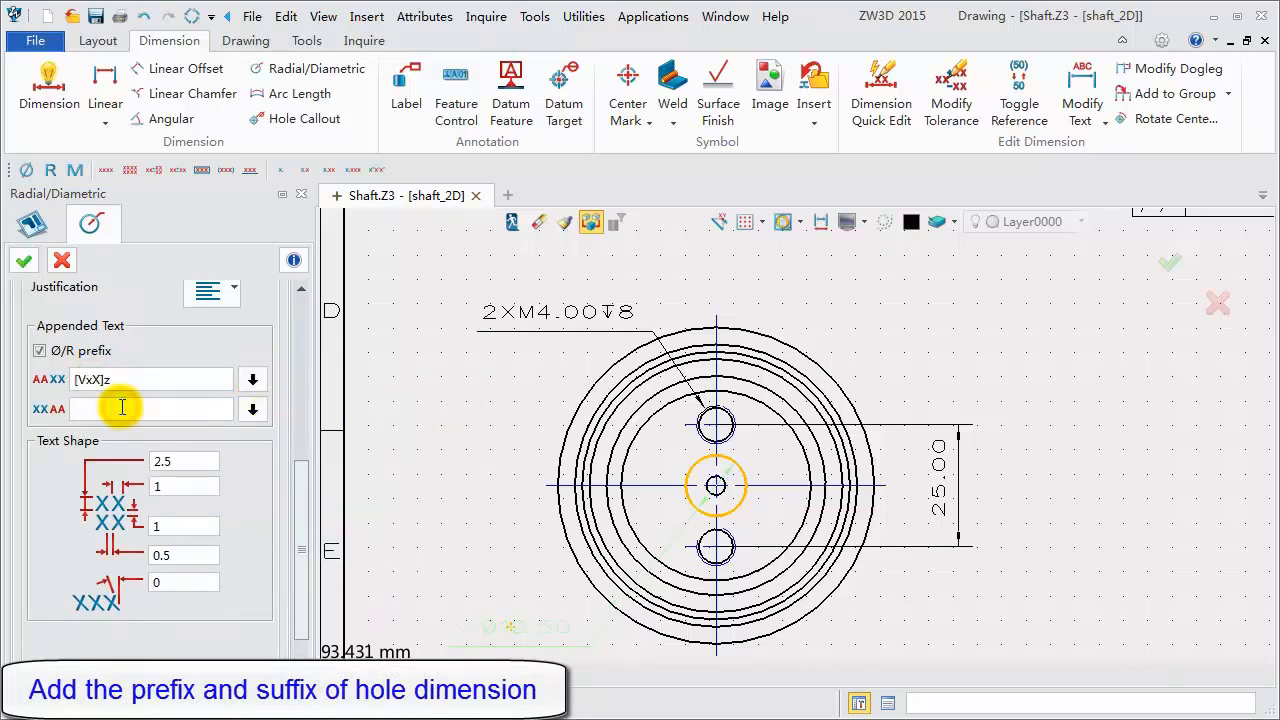
type("X60")
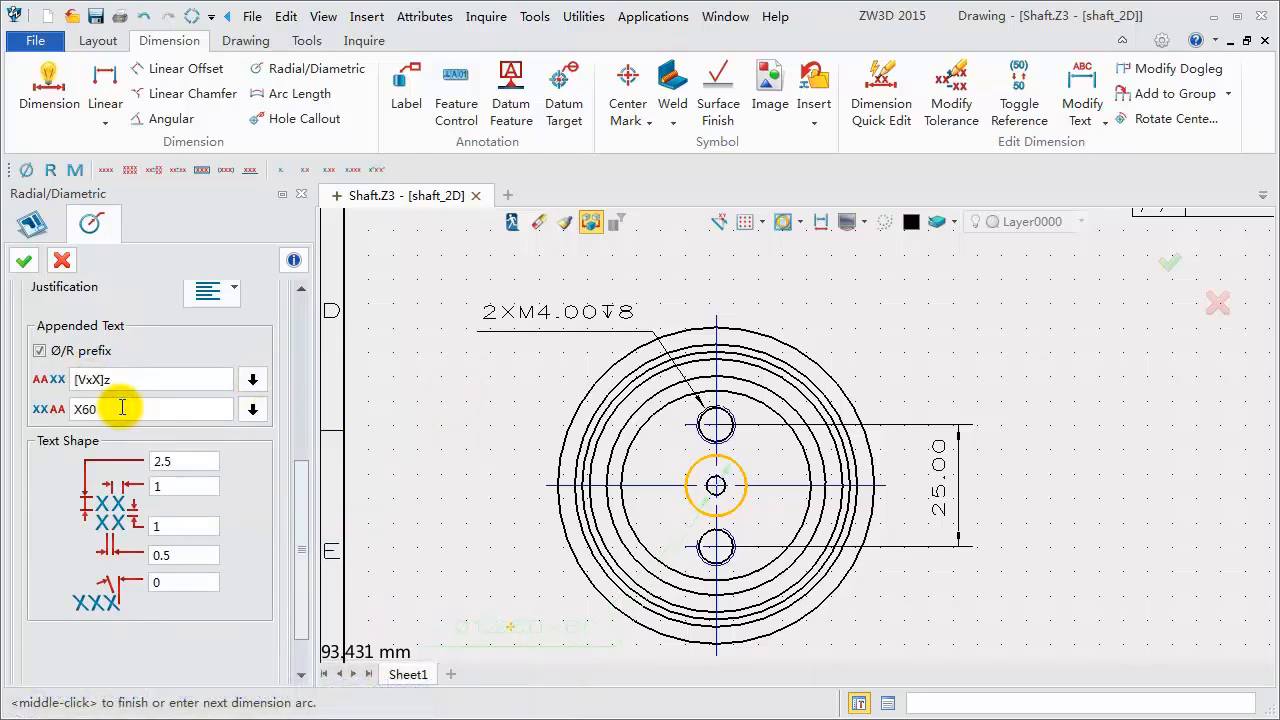
left_click(253, 409)
left_click(450, 475)
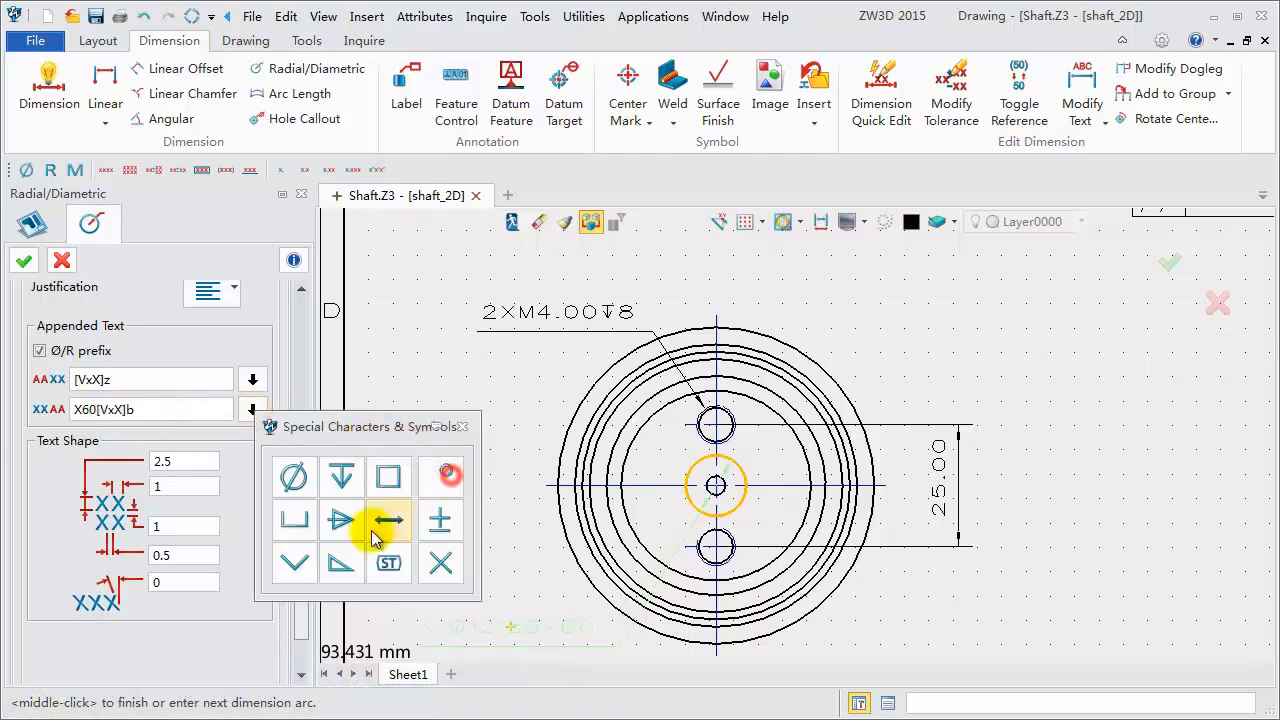
left_click(341, 477)
left_click(462, 426)
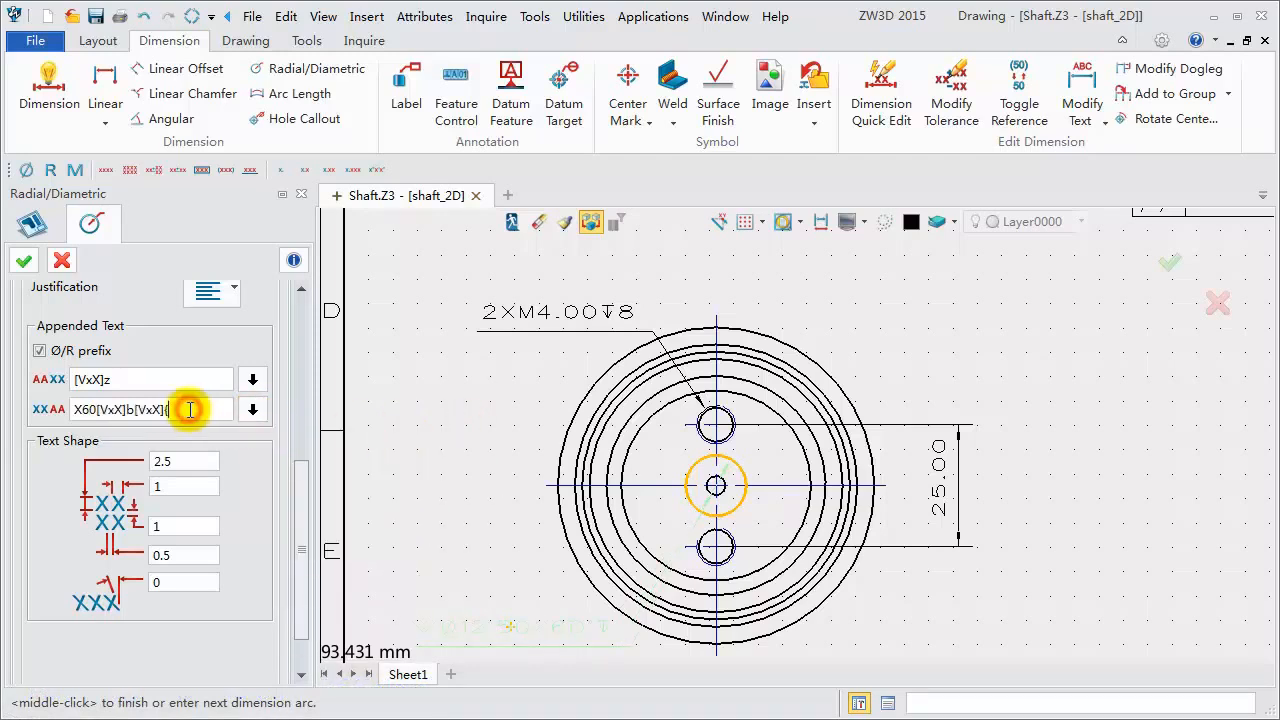
left_click(24, 260)
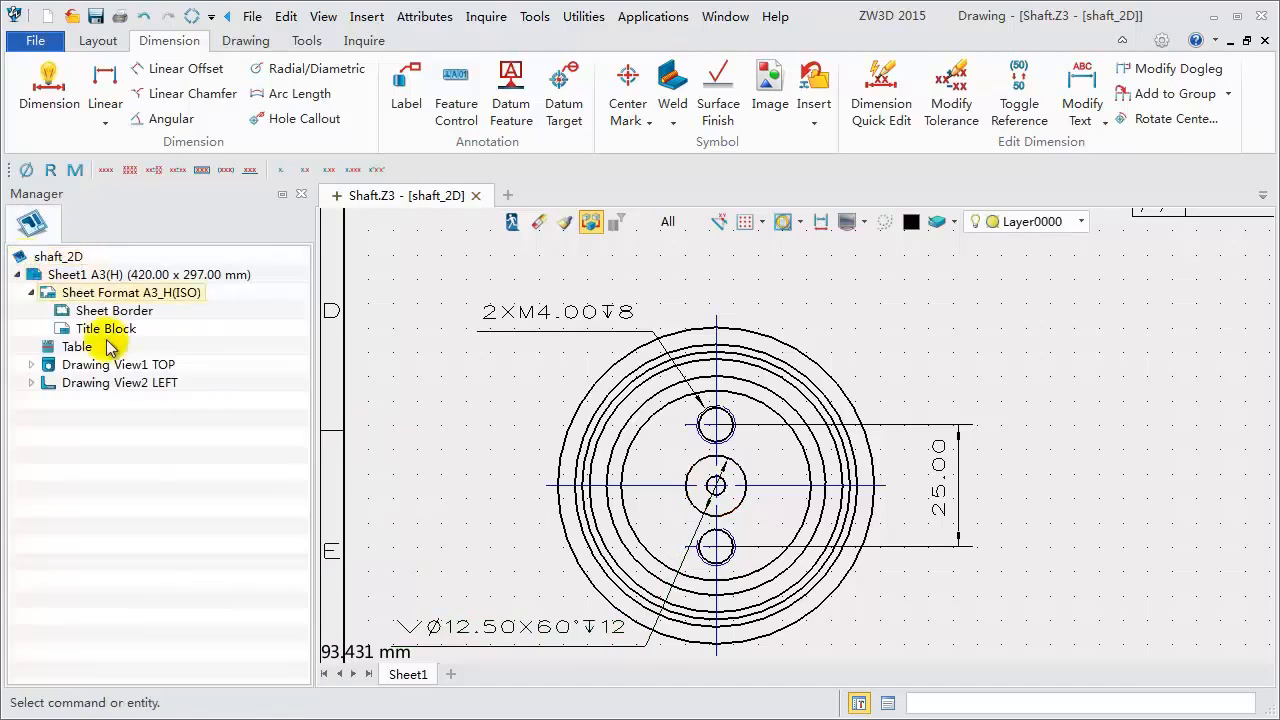
- Create full section view A-A through the left keyway of the main view with flipped arrows, placed below it
scroll(686, 531, "down", 5)
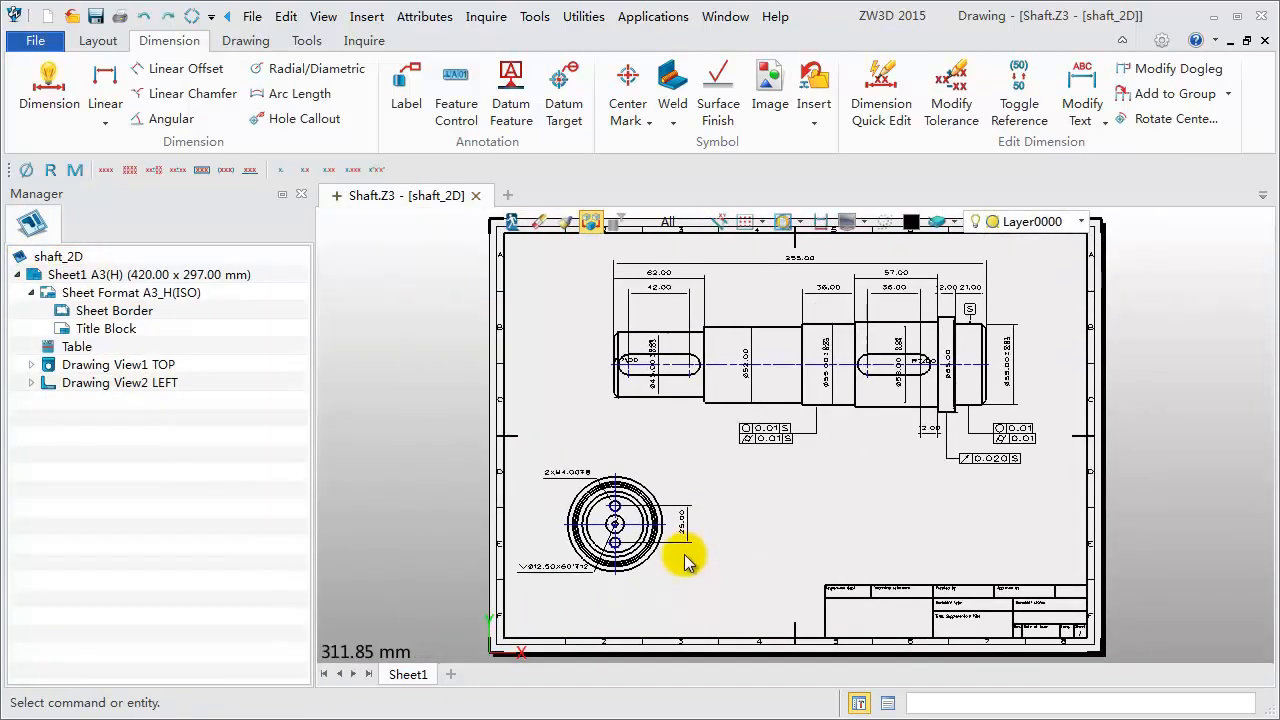
left_click(98, 40)
left_click(190, 118)
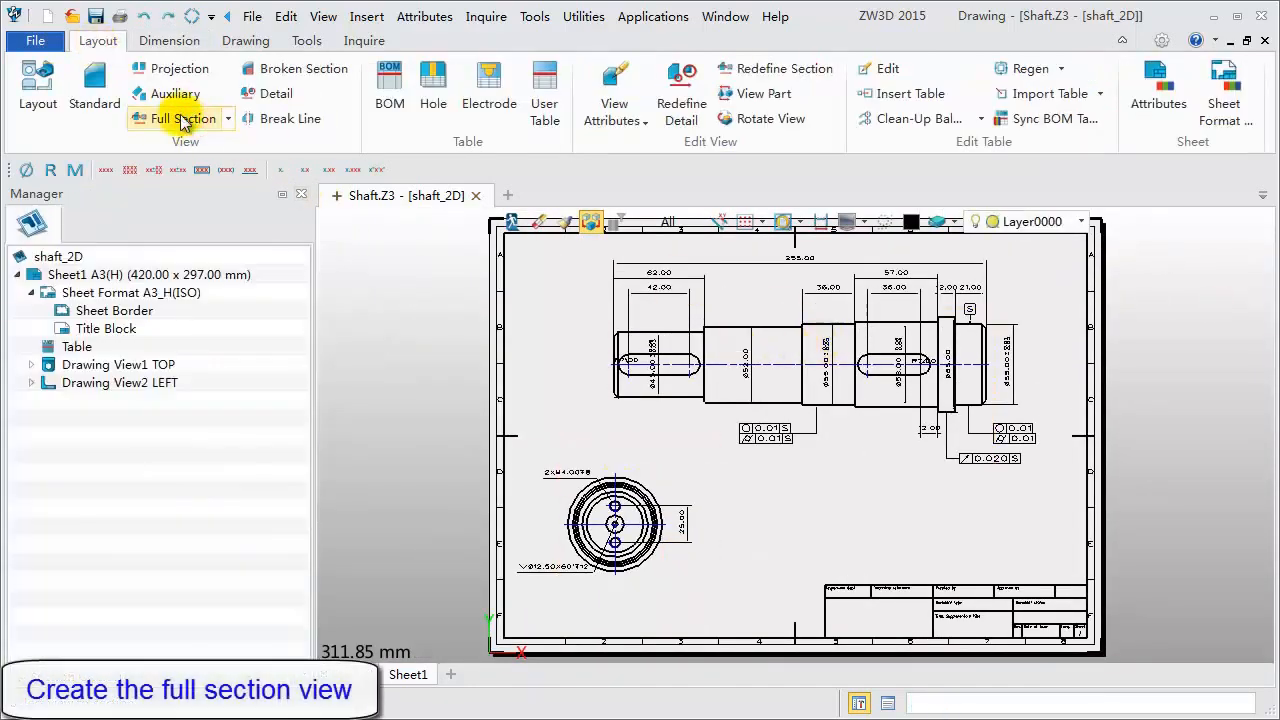
left_click(185, 118)
left_click(703, 340)
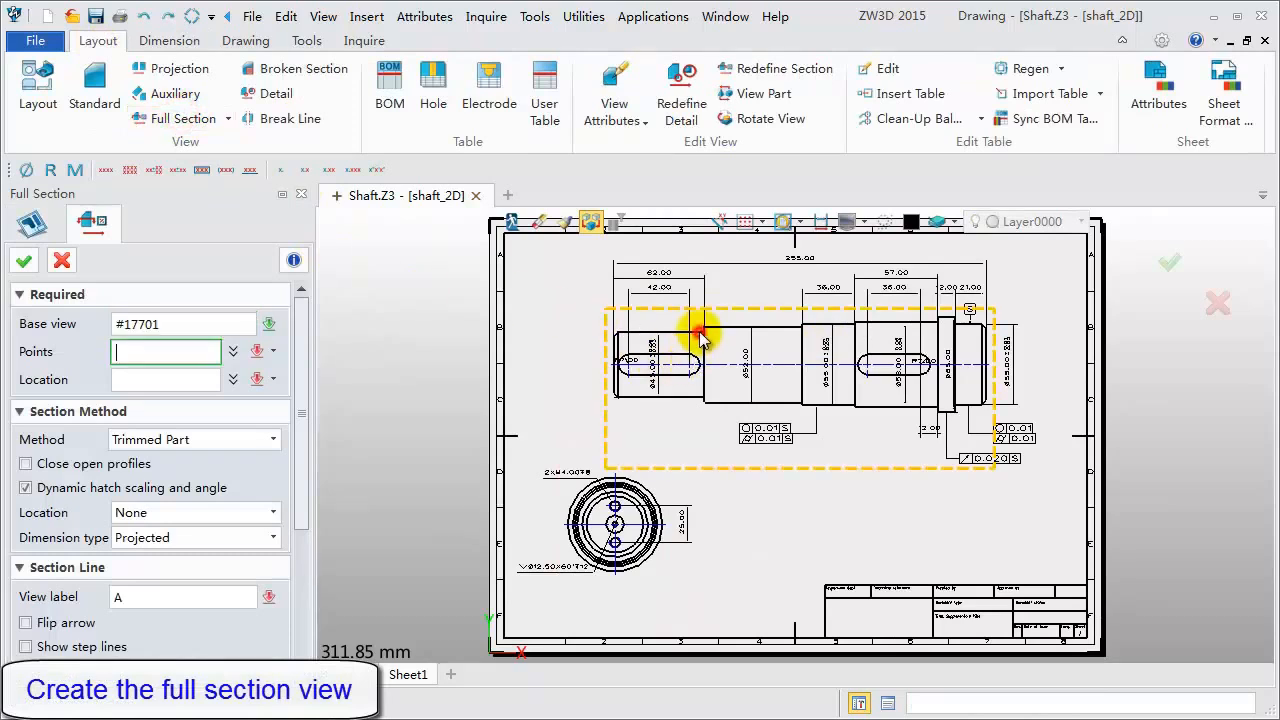
left_click(673, 358)
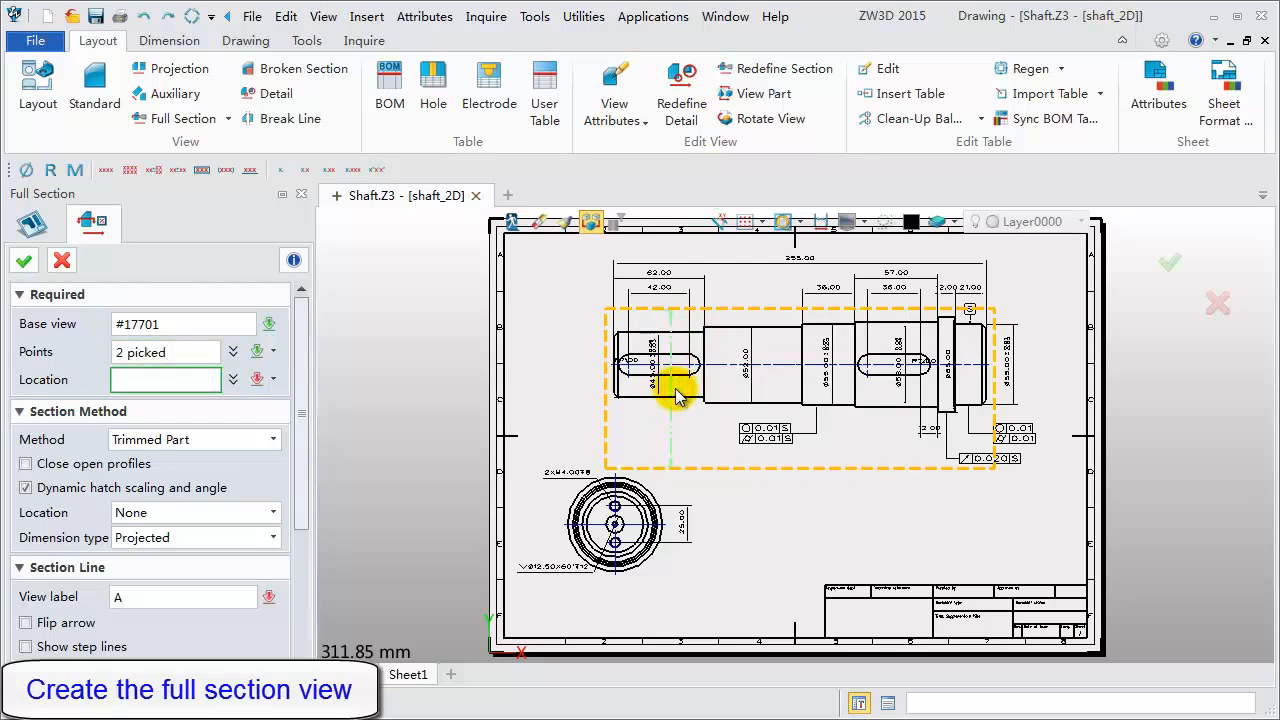
left_click(797, 557)
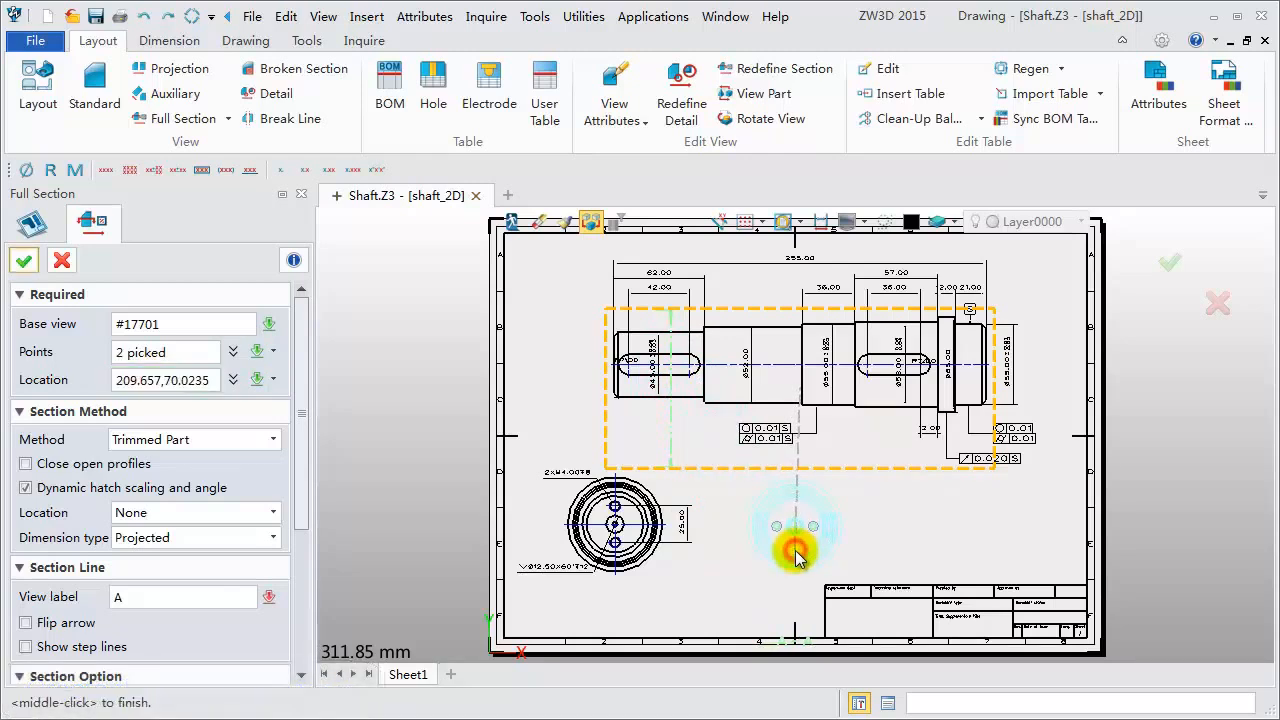
scroll(678, 315, "up", 5)
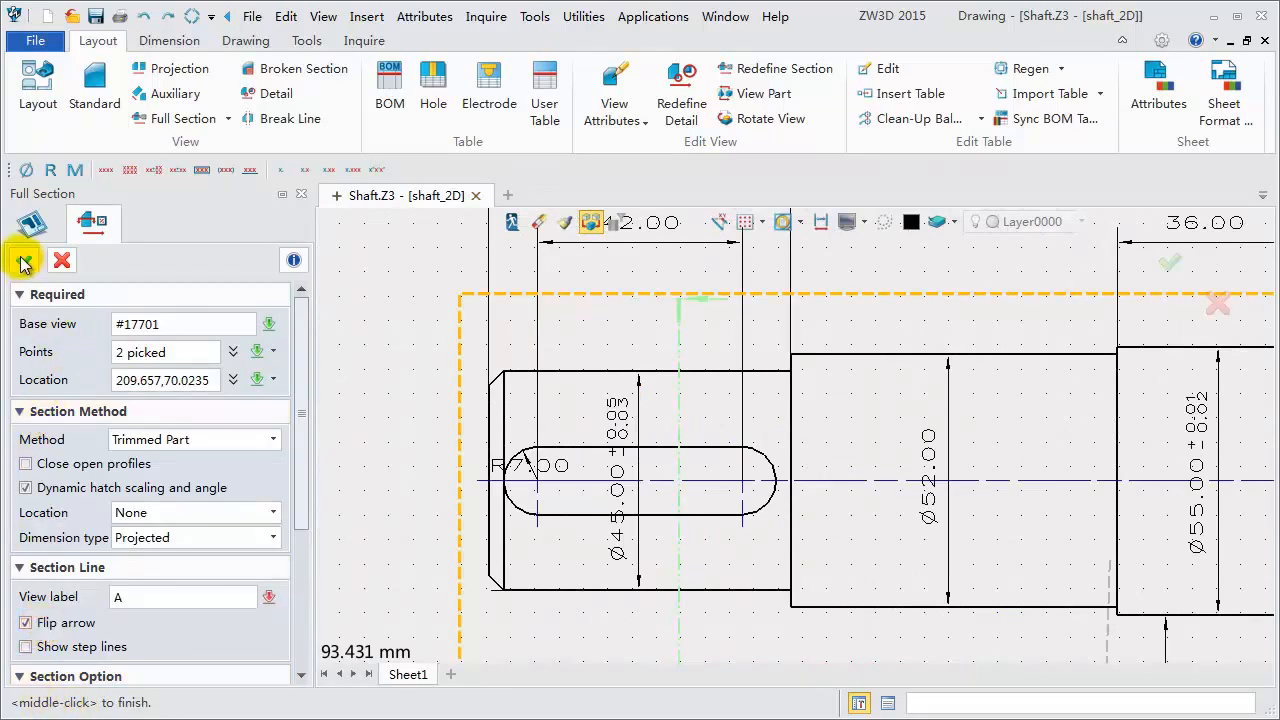
scroll(648, 316, "down", 3)
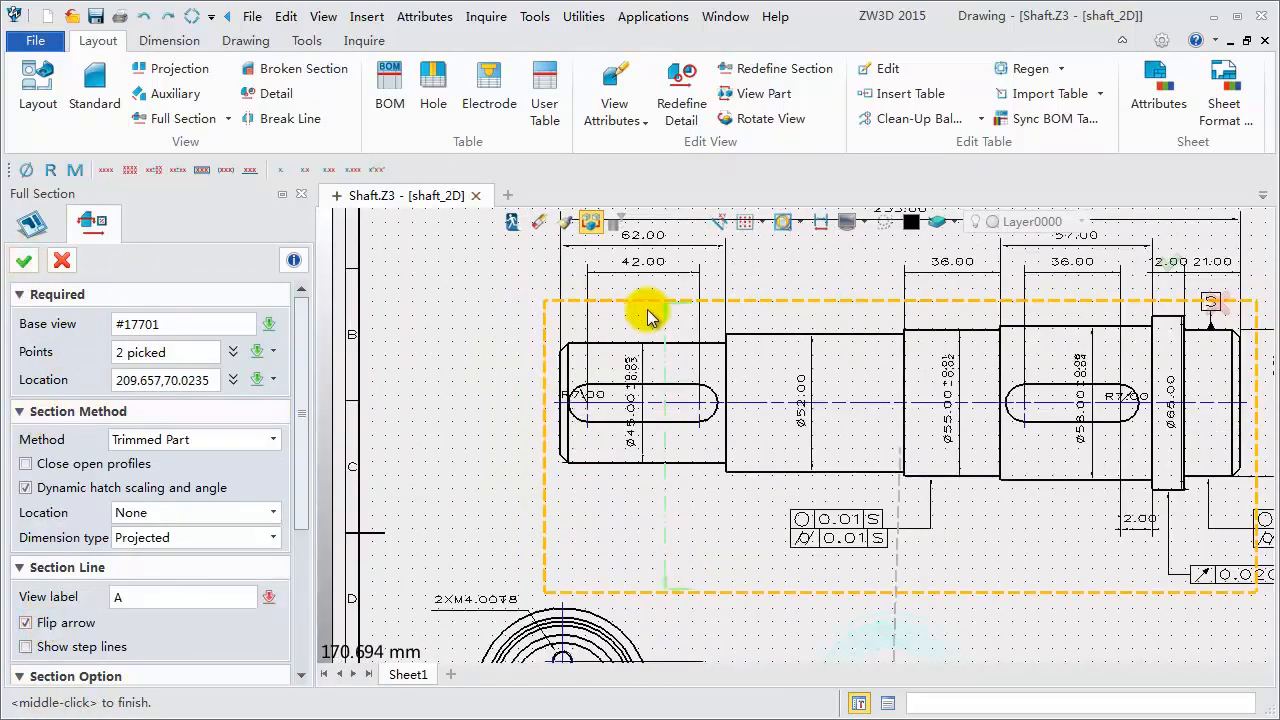
left_click(24, 260)
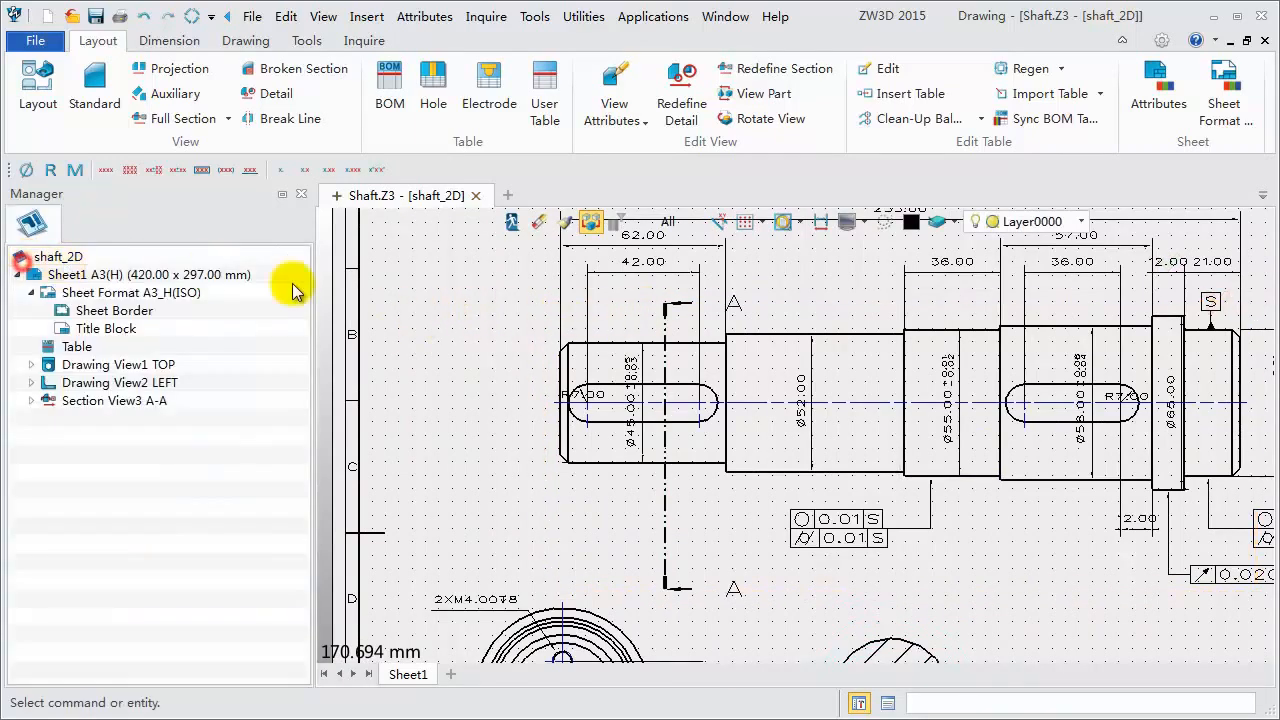
- Add a center mark to the circle of section view A-A
scroll(814, 486, "down", 2)
scroll(871, 651, "up", 2)
scroll(920, 634, "up", 2)
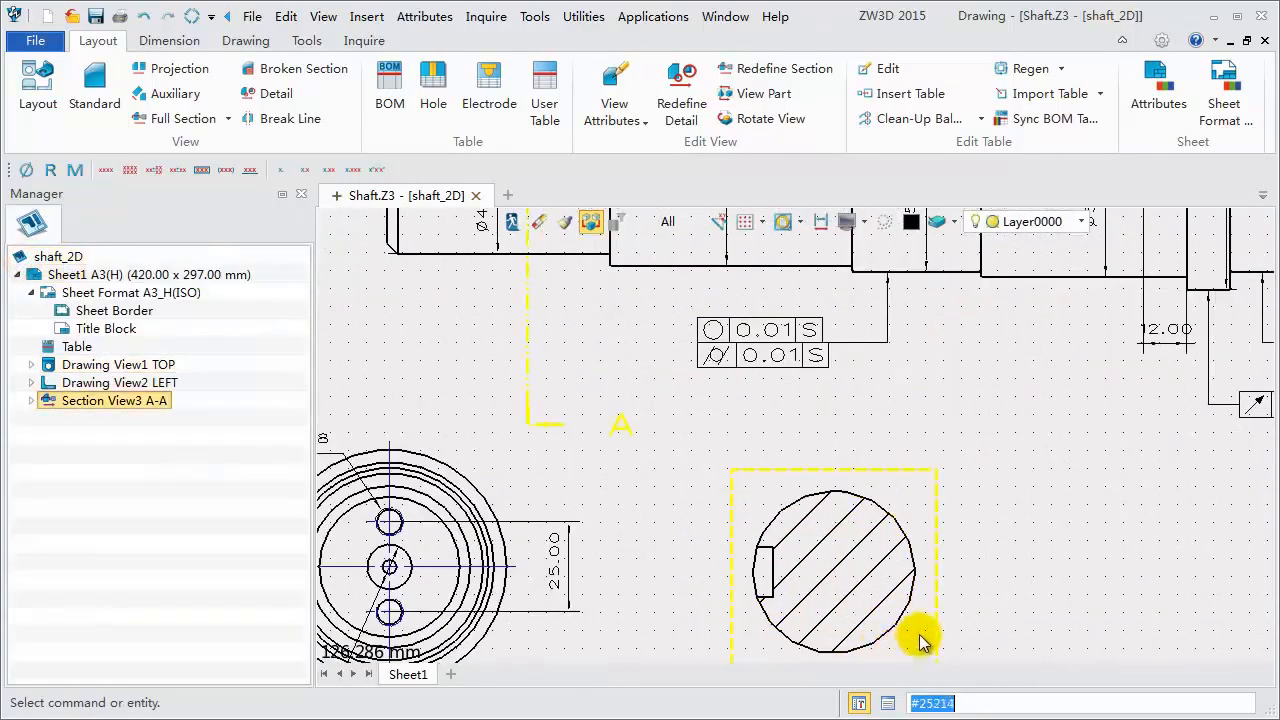
middle_click_drag(949, 594, 928, 506)
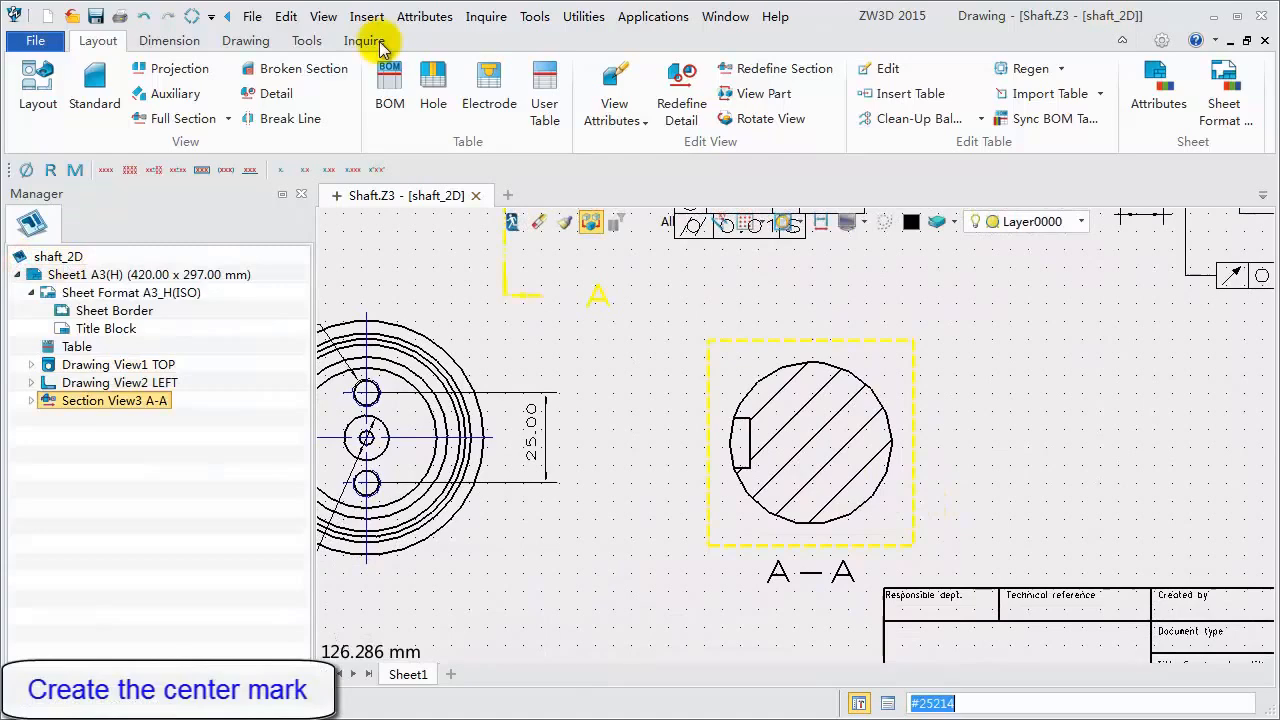
left_click(170, 42)
left_click(632, 106)
left_click(845, 371)
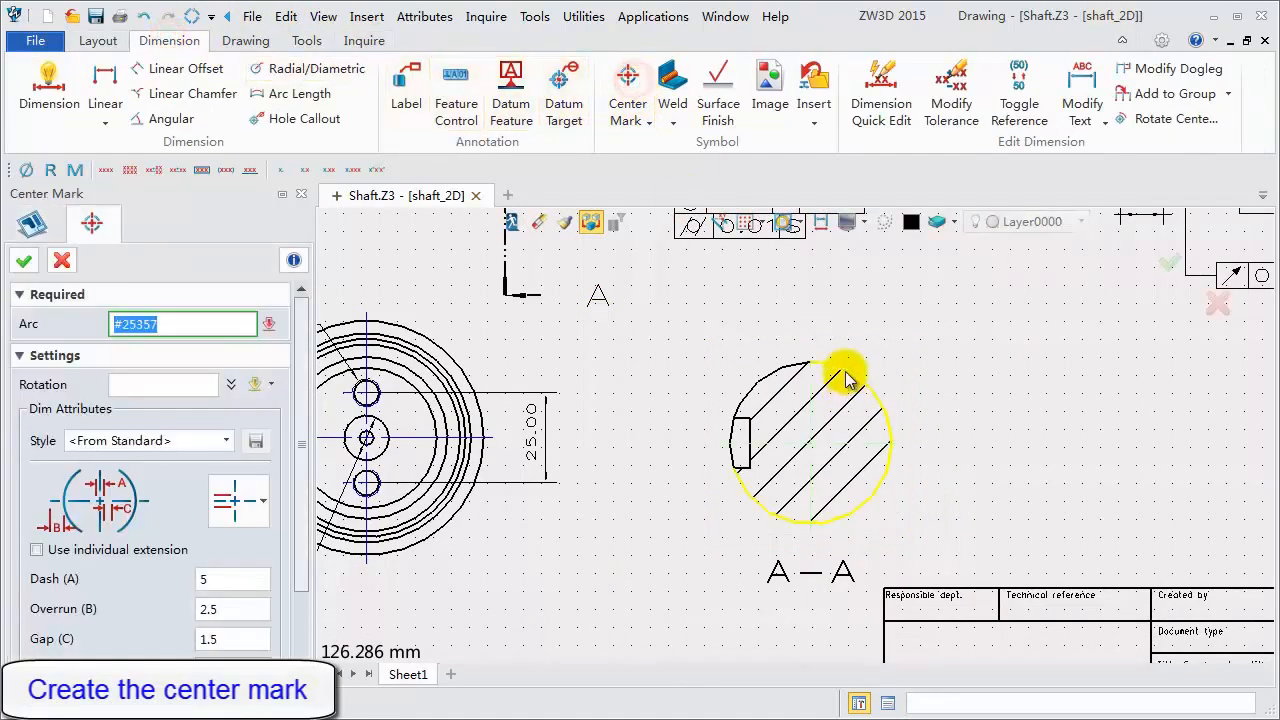
left_click(25, 261)
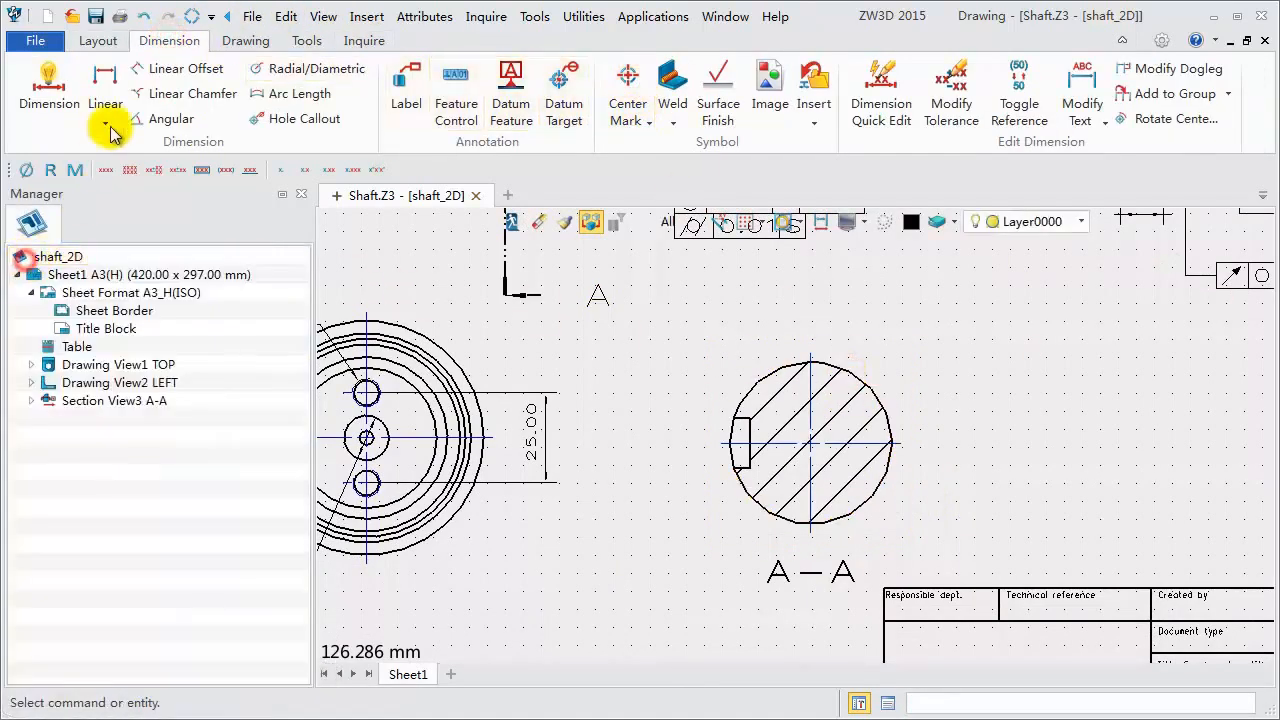
- Dimension the horizontal distance from the keyway flat to the opposite edge of section A-A
left_click(49, 92)
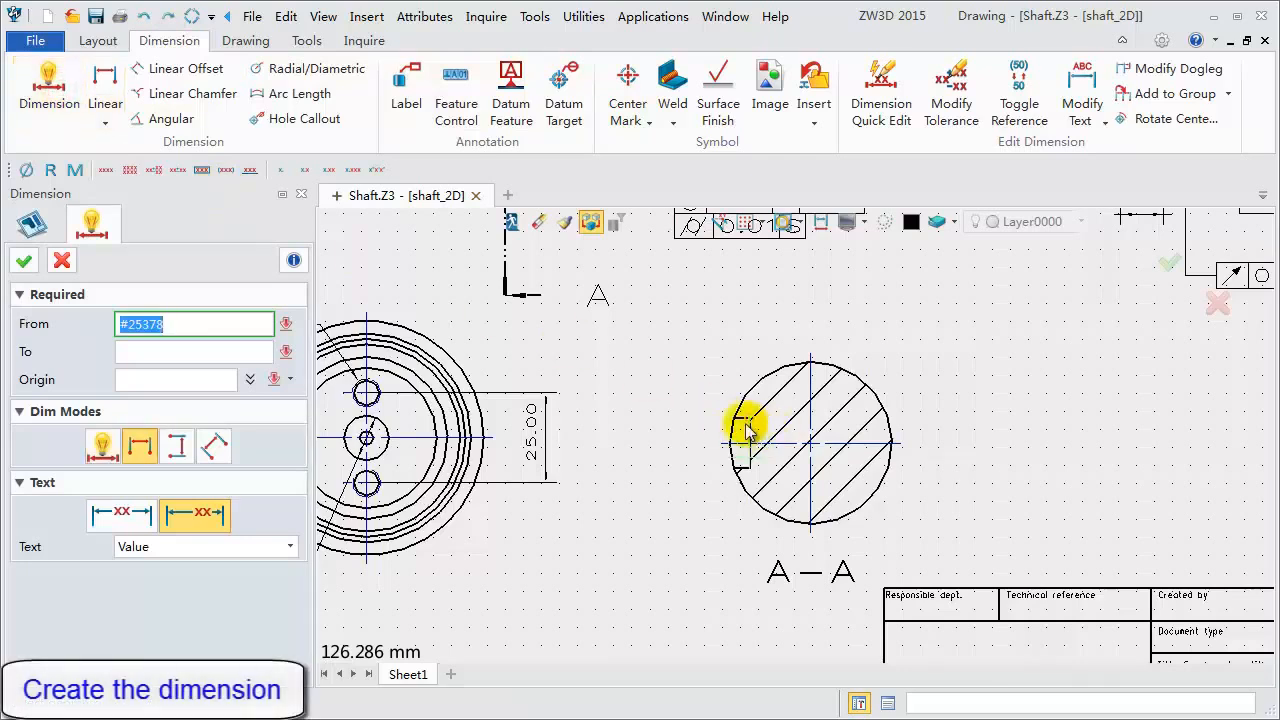
left_click(745, 427)
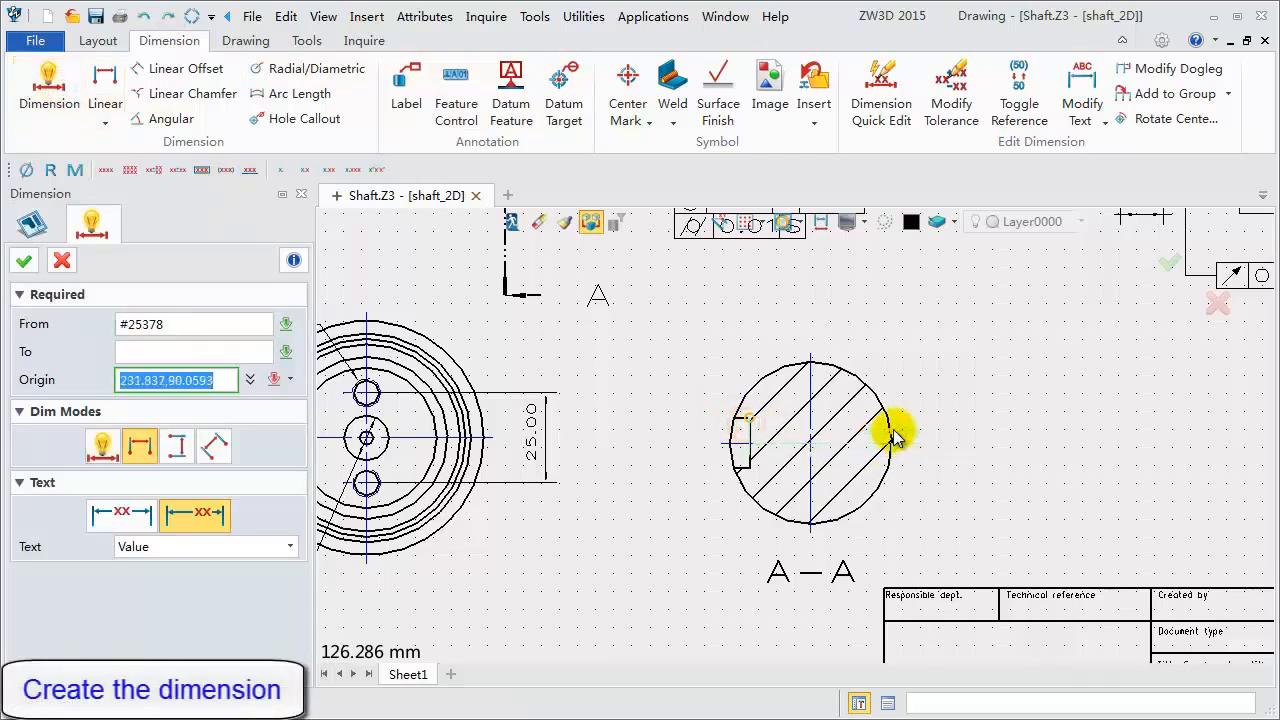
left_click(811, 325)
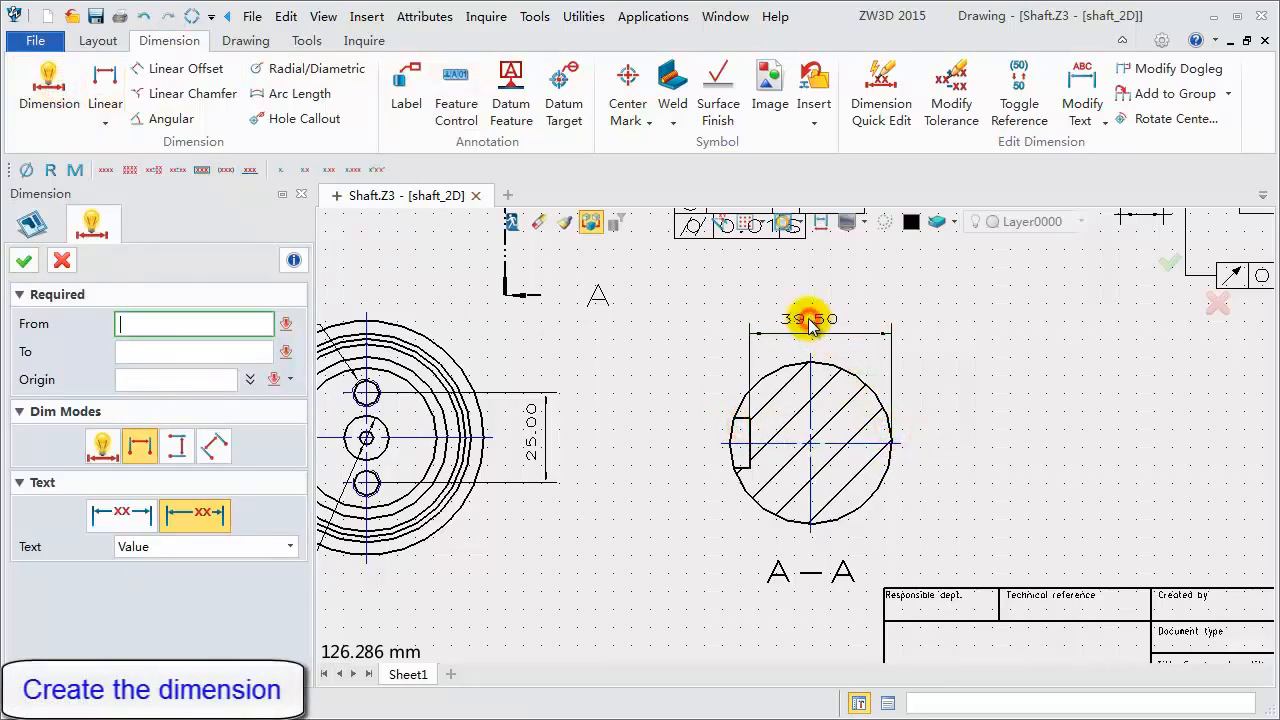
- Dimension the keyway's vertical width in section A-A, placing the dimension to the left of the circle
left_click(750, 425)
left_click(750, 472)
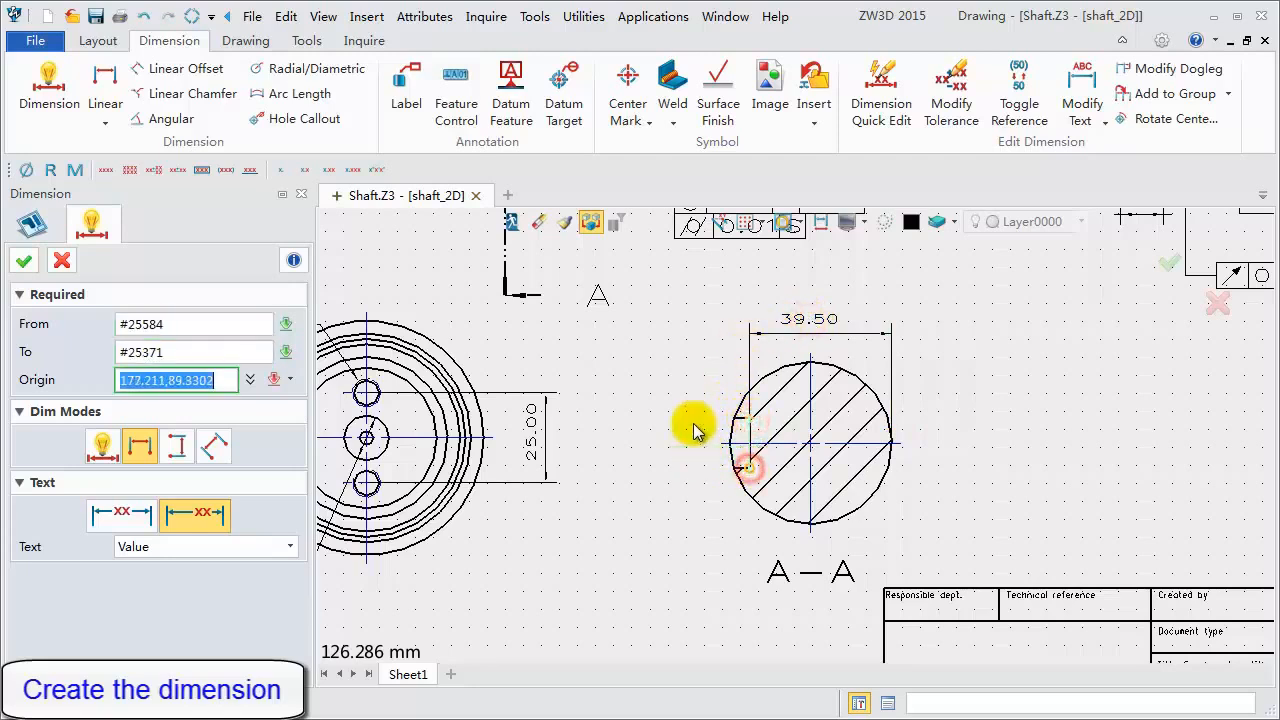
left_click(190, 445)
left_click(105, 450)
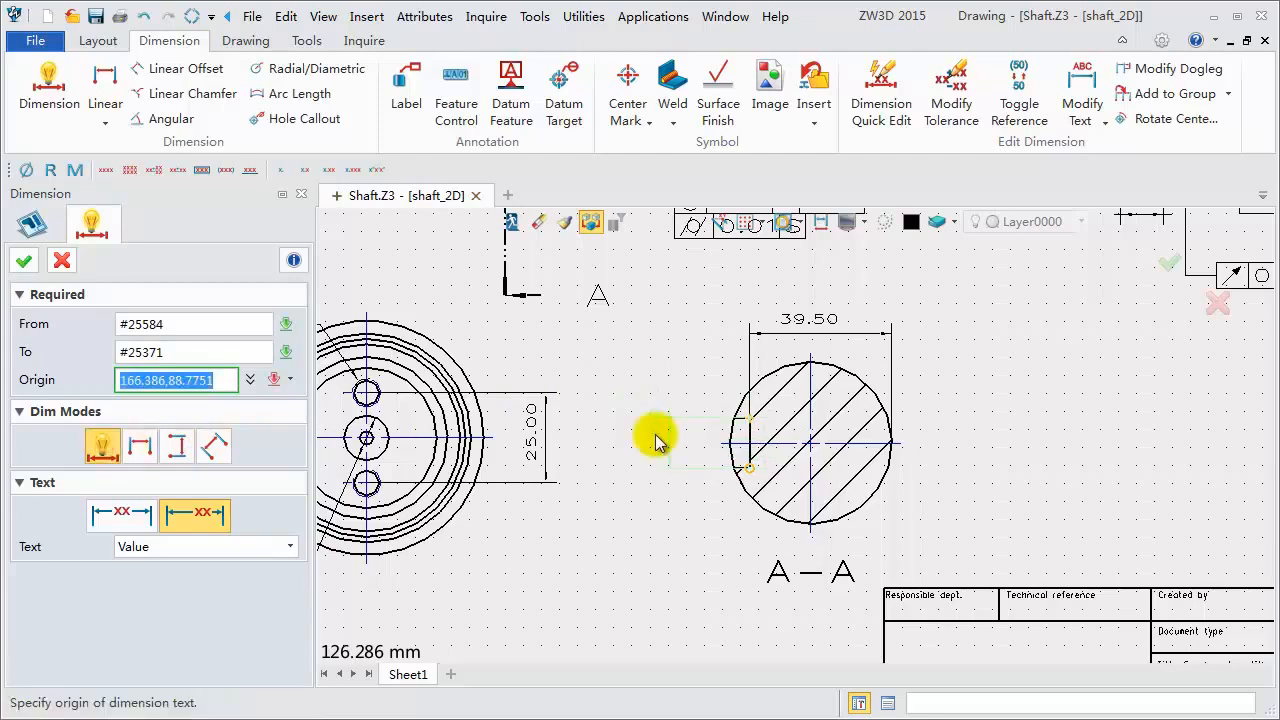
left_click(652, 437)
left_click(441, 374)
left_click(62, 261)
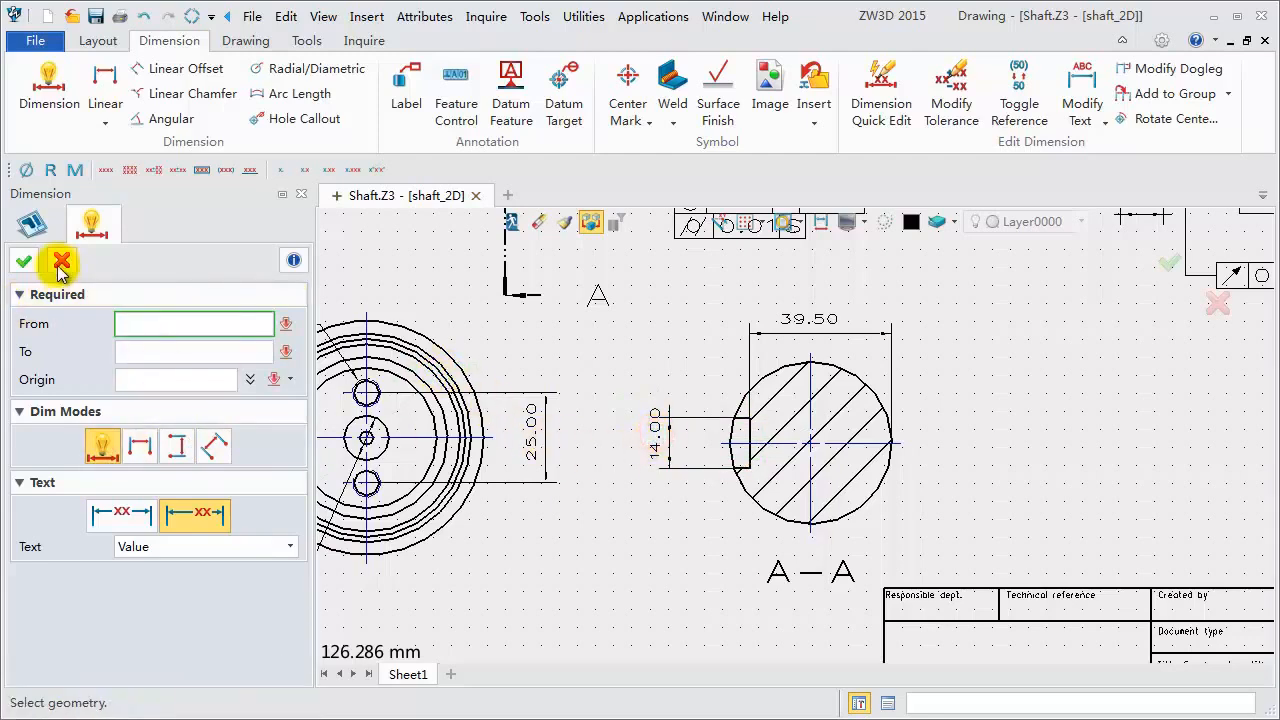
- Give the 39.50 dimension a deviation tolerance of 0 upper and 0.20 lower, with the zero shown without decimals
left_click(850, 337)
right_click(850, 337)
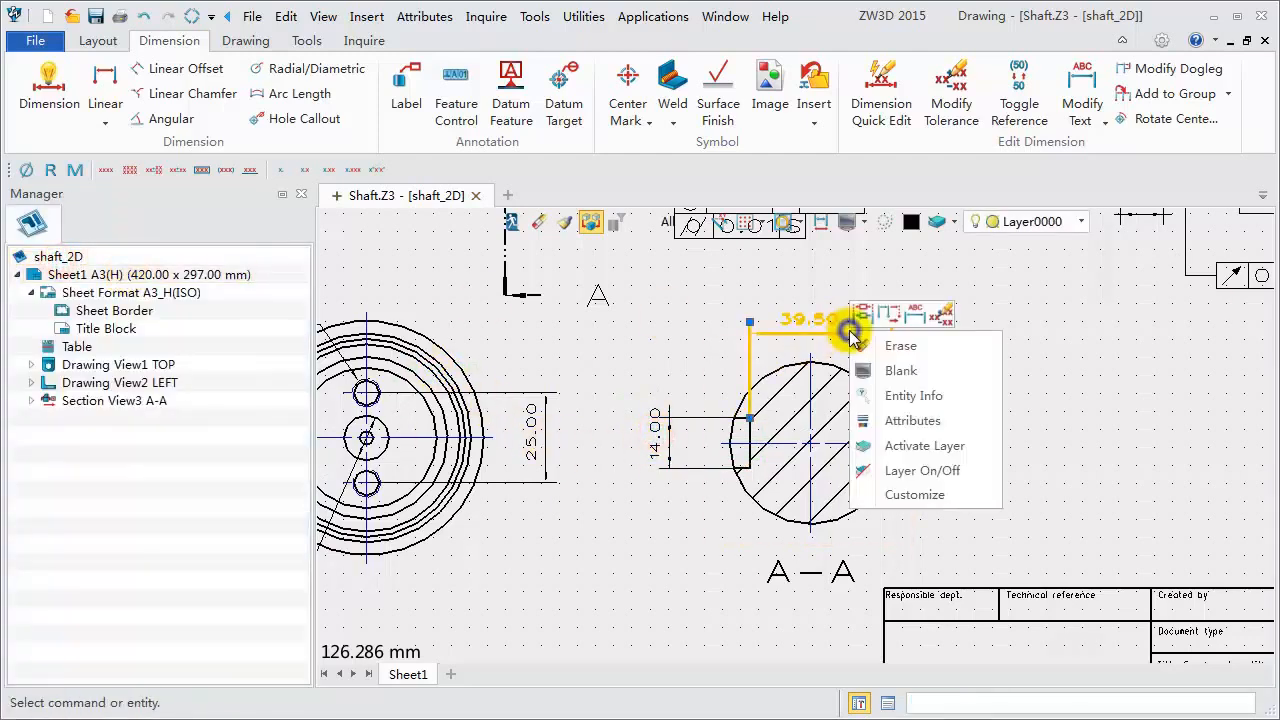
left_click(925, 424)
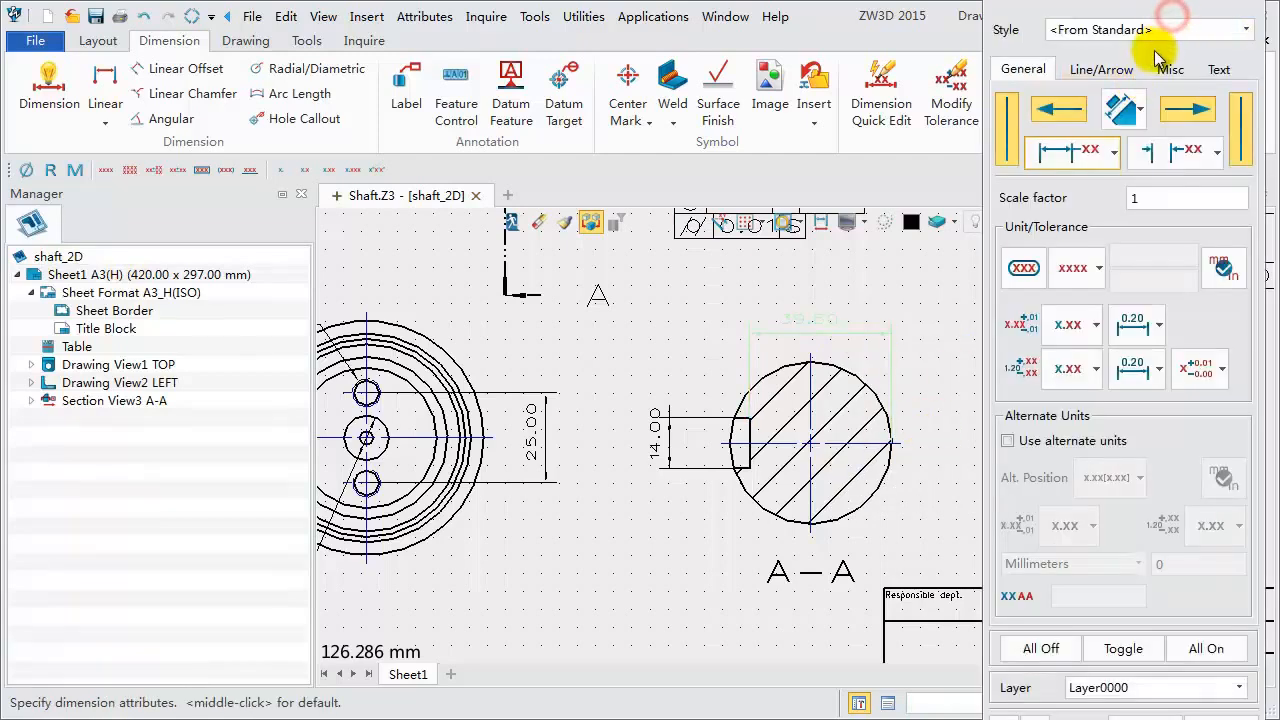
left_click_drag(1178, 3, 1162, 42)
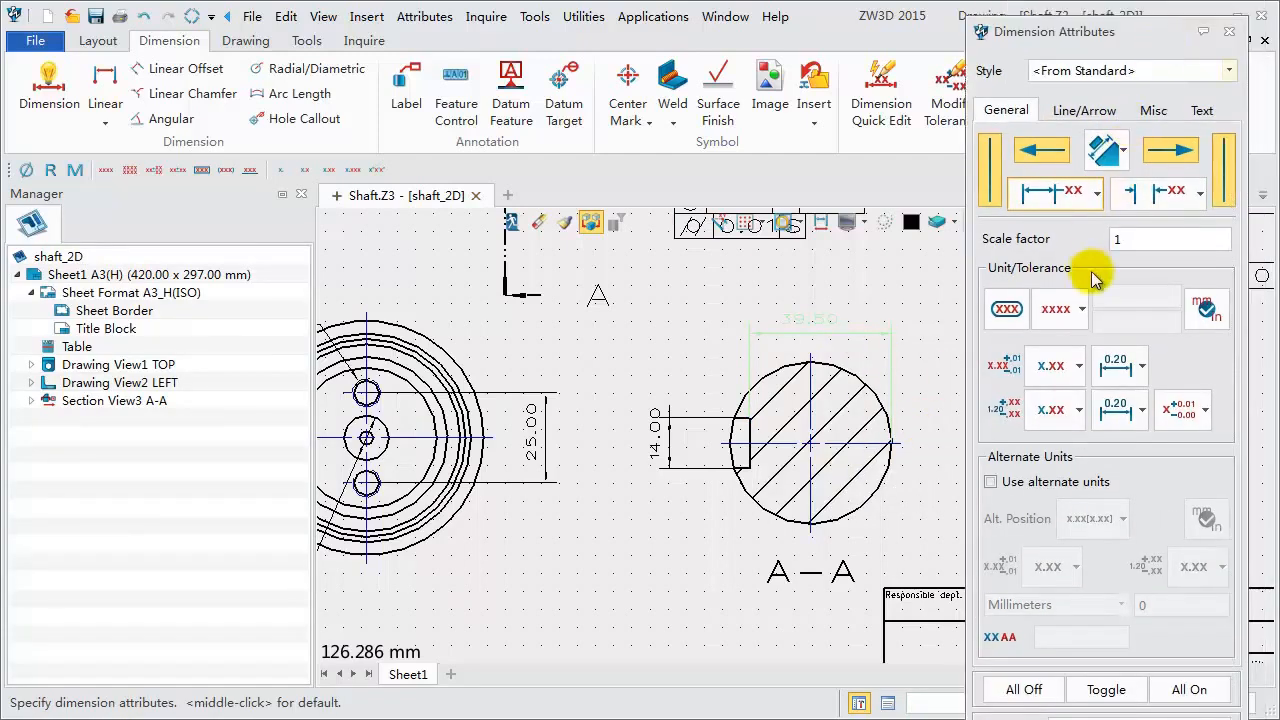
left_click(1082, 312)
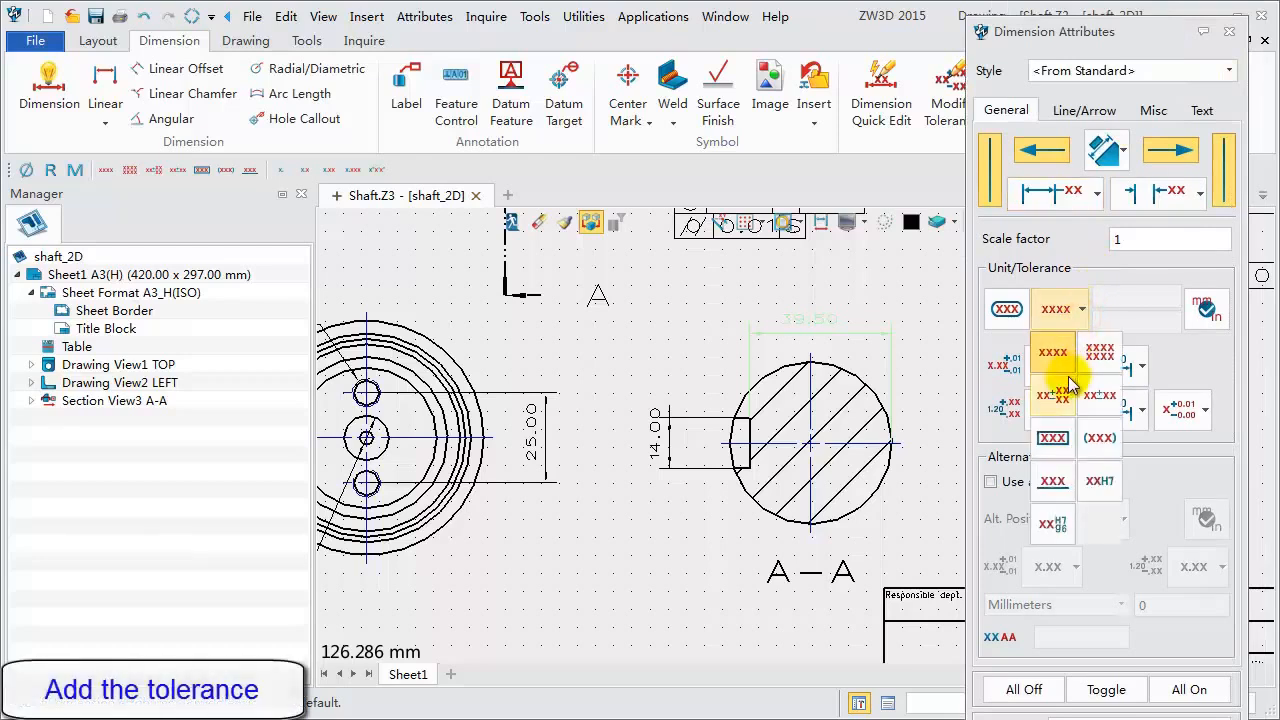
left_click(1057, 400)
left_click(1114, 302)
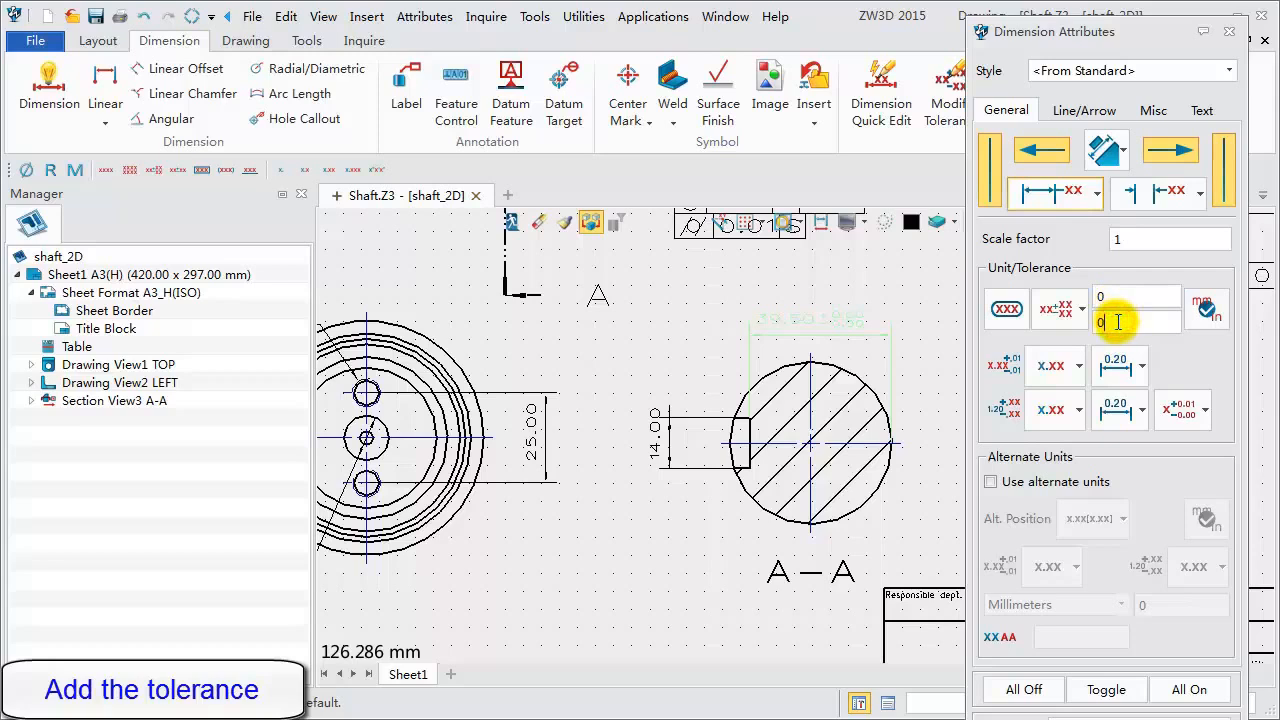
left_click(1190, 410)
left_click(1186, 538)
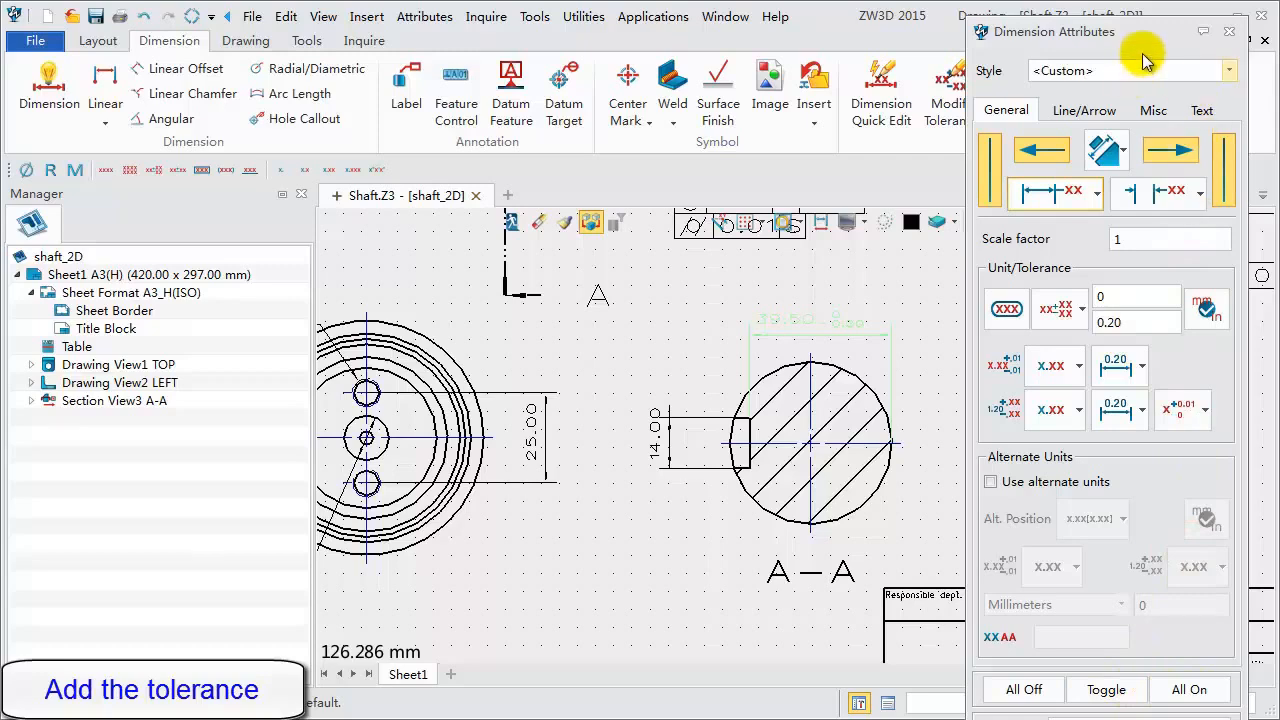
left_click_drag(1139, 43, 1139, 2)
left_click(1131, 698)
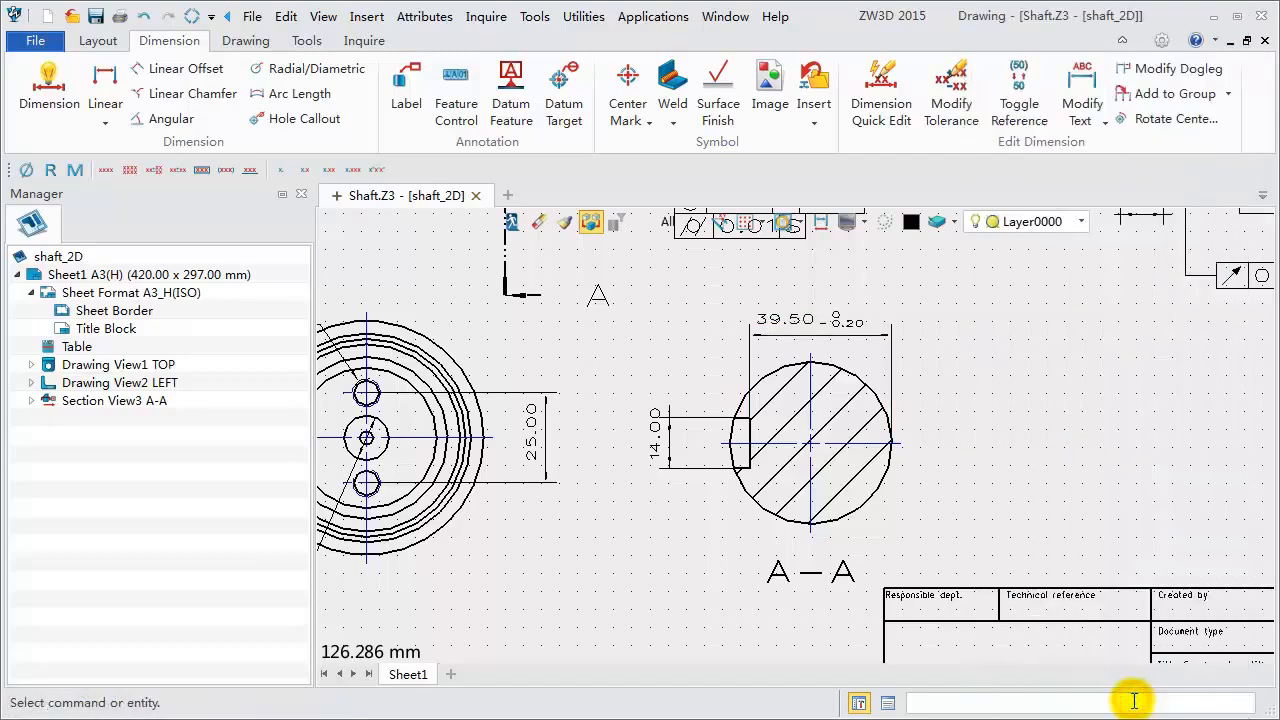
- Give the 14.00 keyway dimension a deviation tolerance of 0 upper and 0.043 lower, with the zero shown without decimals
left_click(657, 425)
right_click(662, 428)
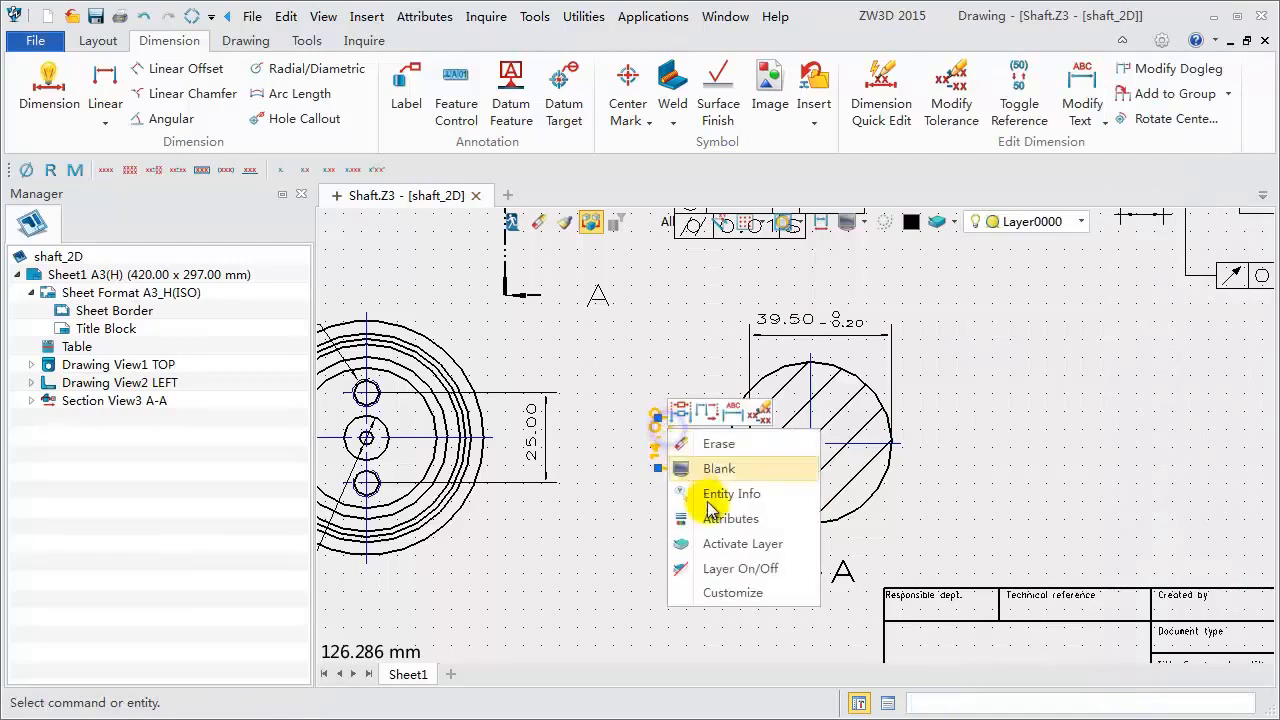
left_click(728, 518)
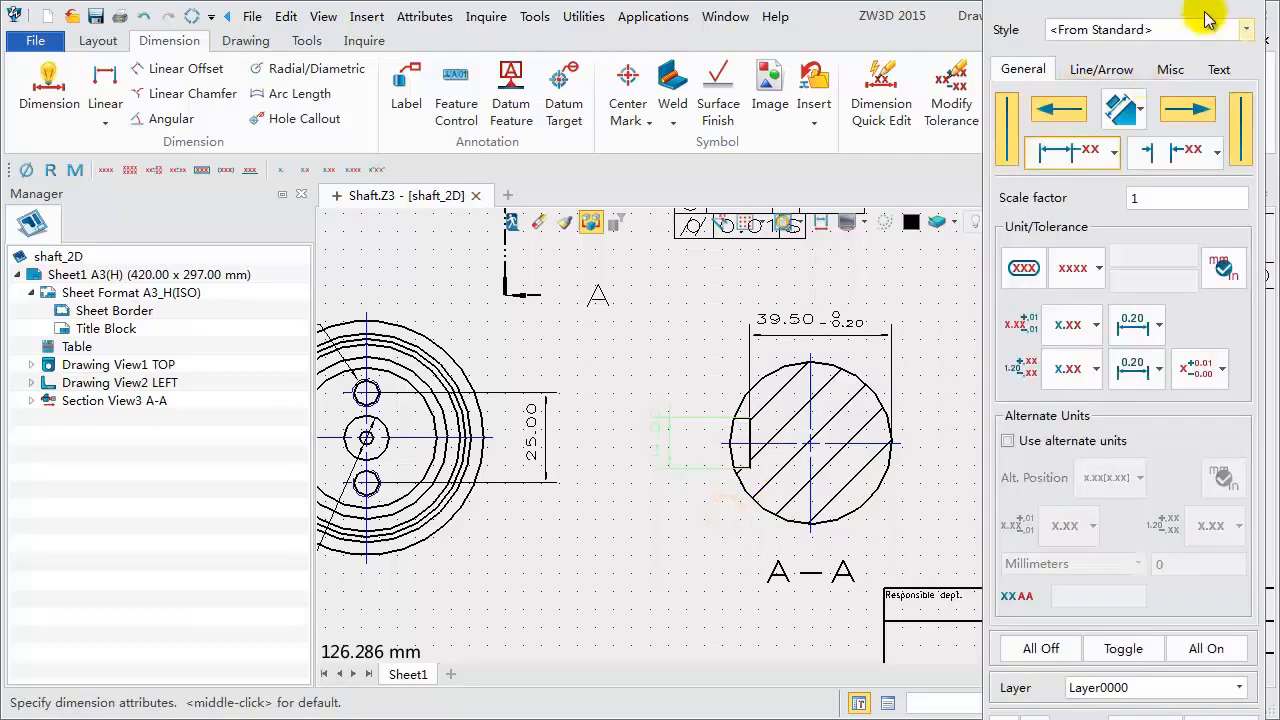
left_click(1100, 270)
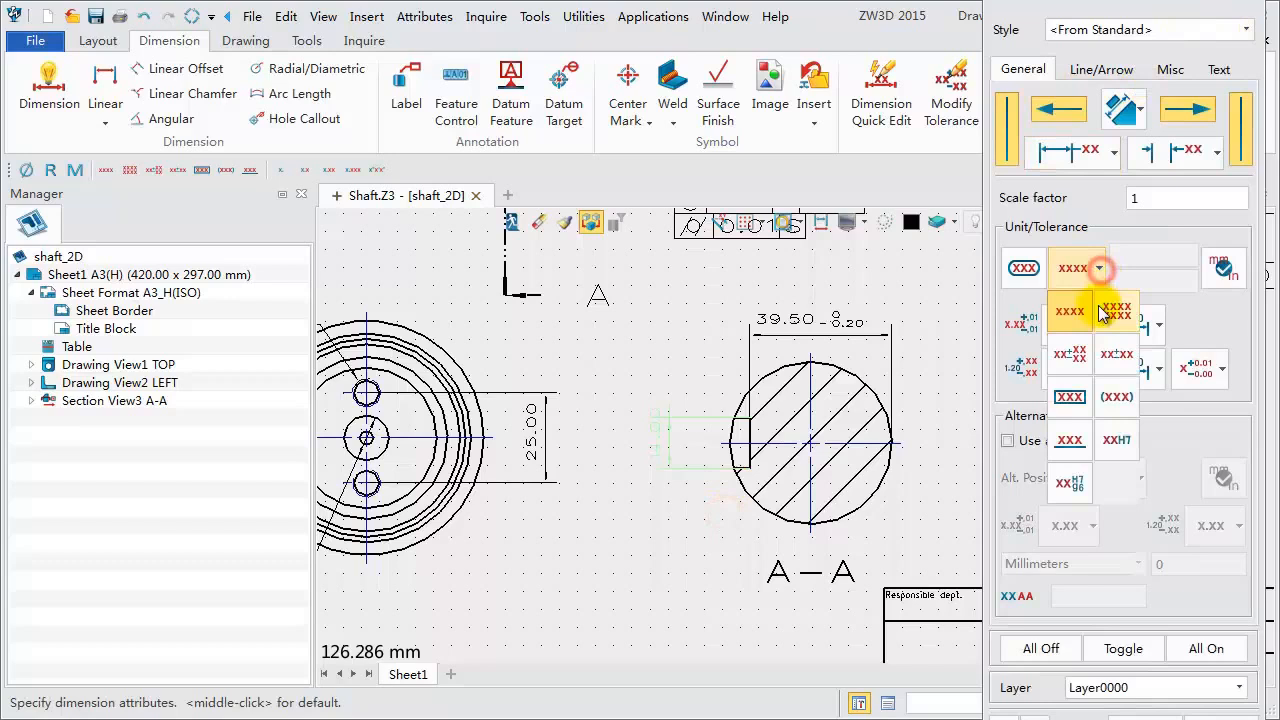
left_click(1076, 366)
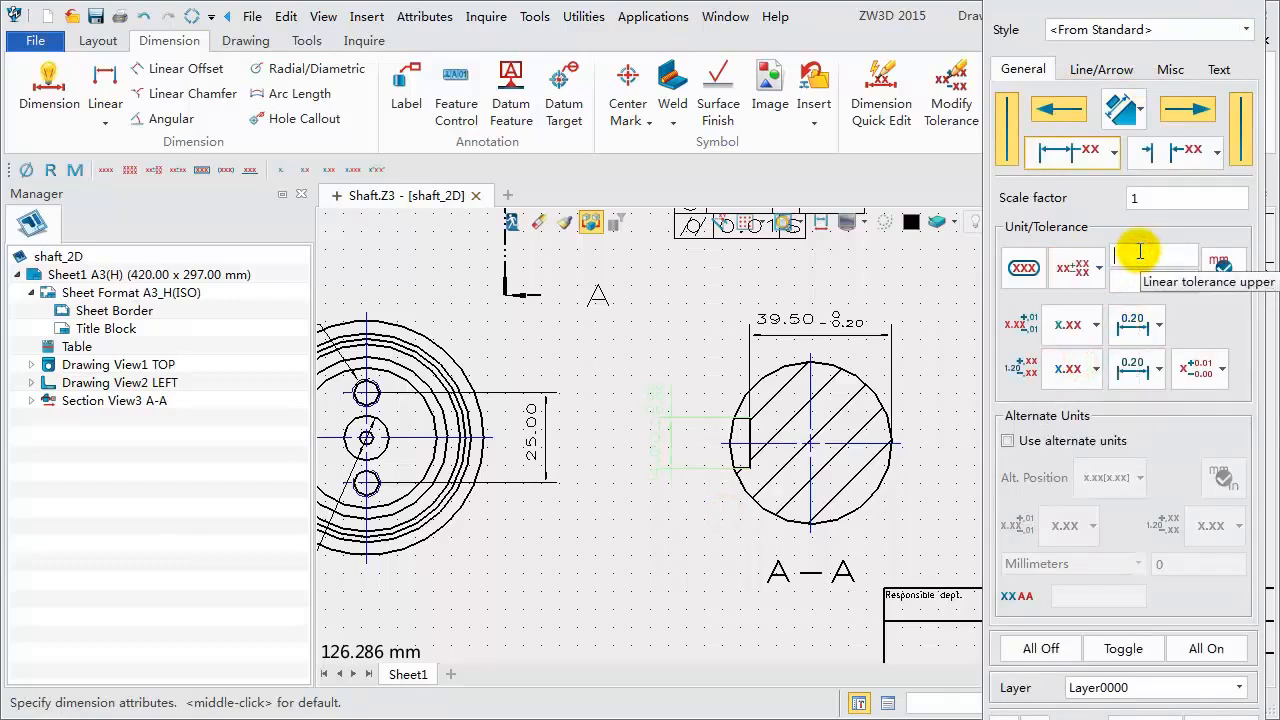
left_click(1144, 278)
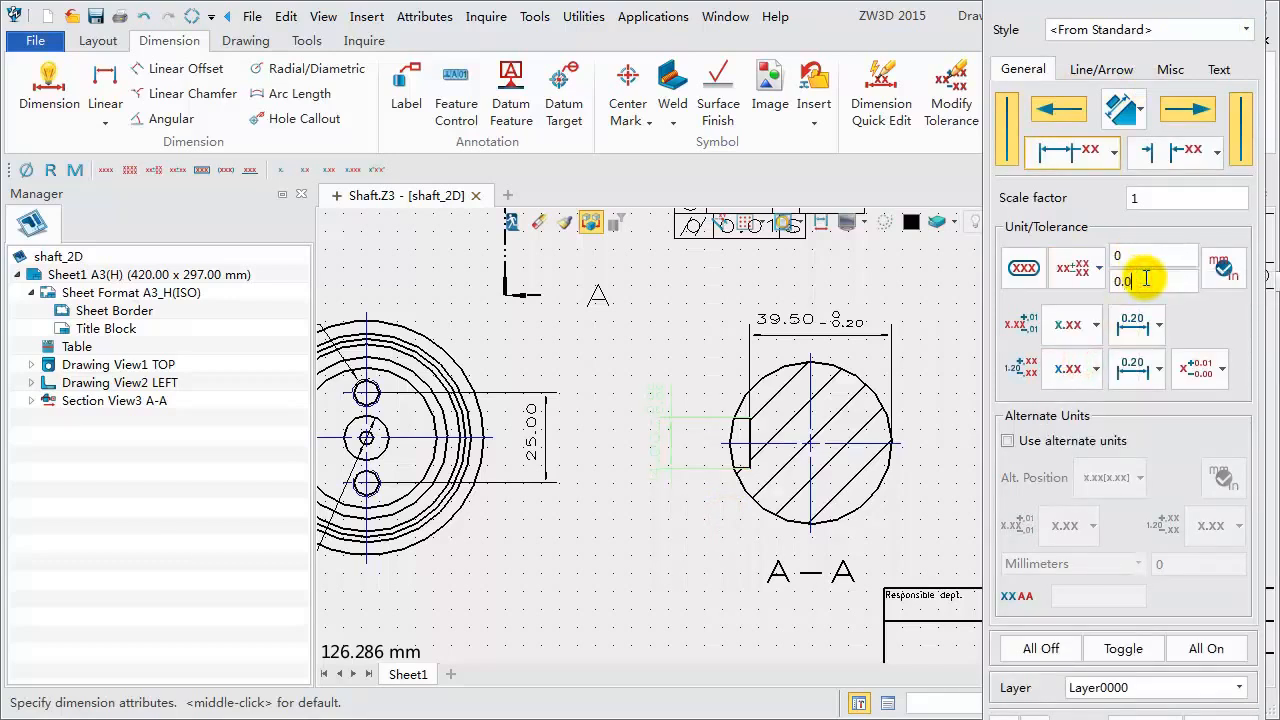
type("0.043")
left_click(1212, 367)
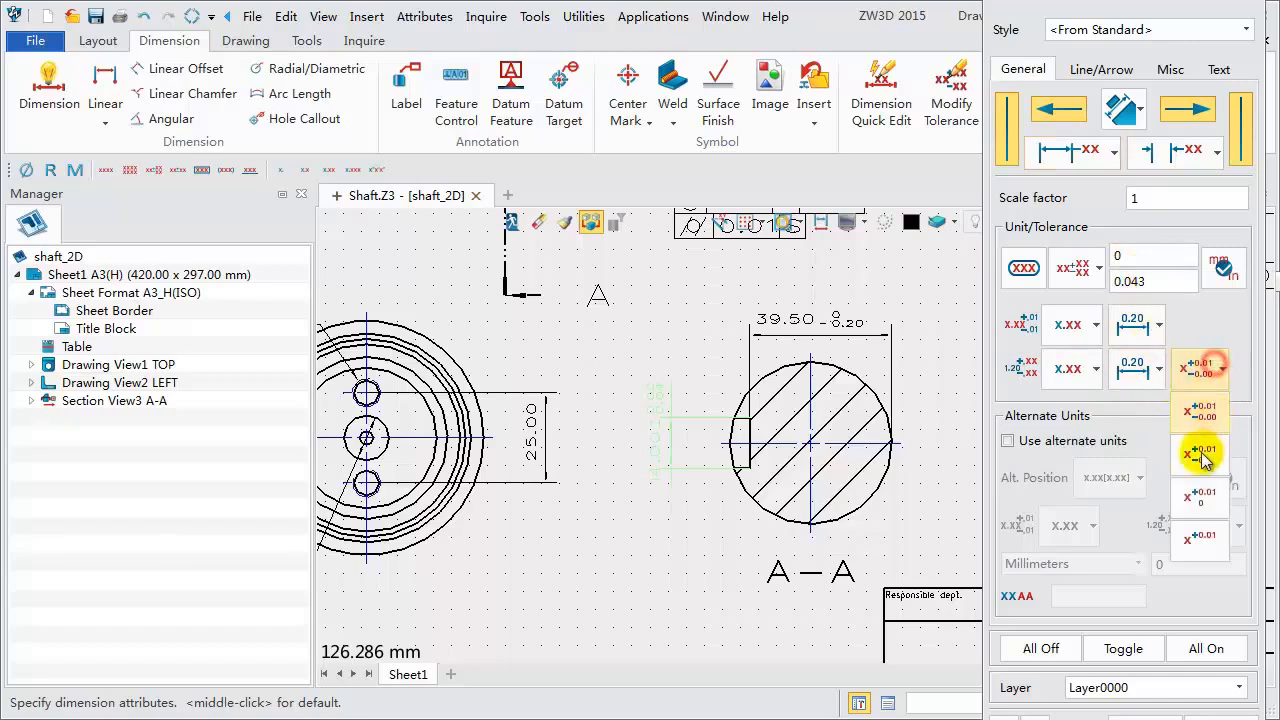
left_click(1198, 500)
left_click(1140, 714)
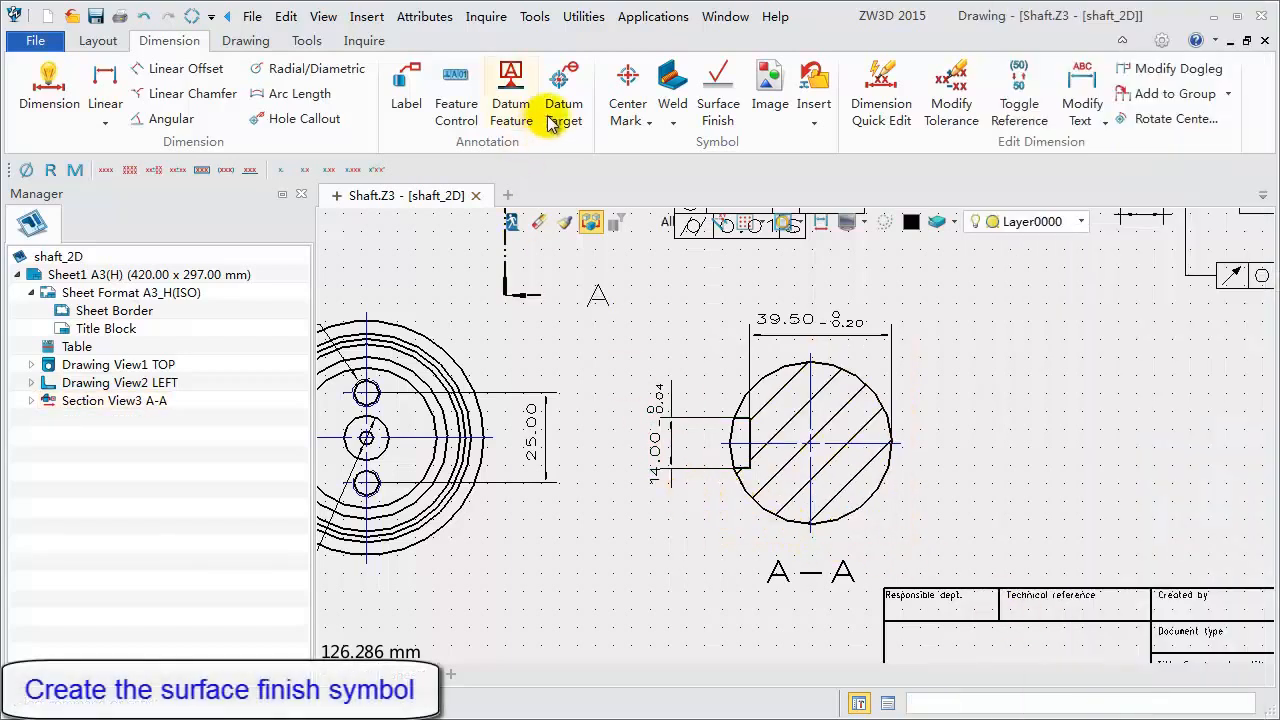
- Add a machining-required surface finish symbol of 3.2 with text height 2 on the keyway's upper flat edge
left_click(718, 95)
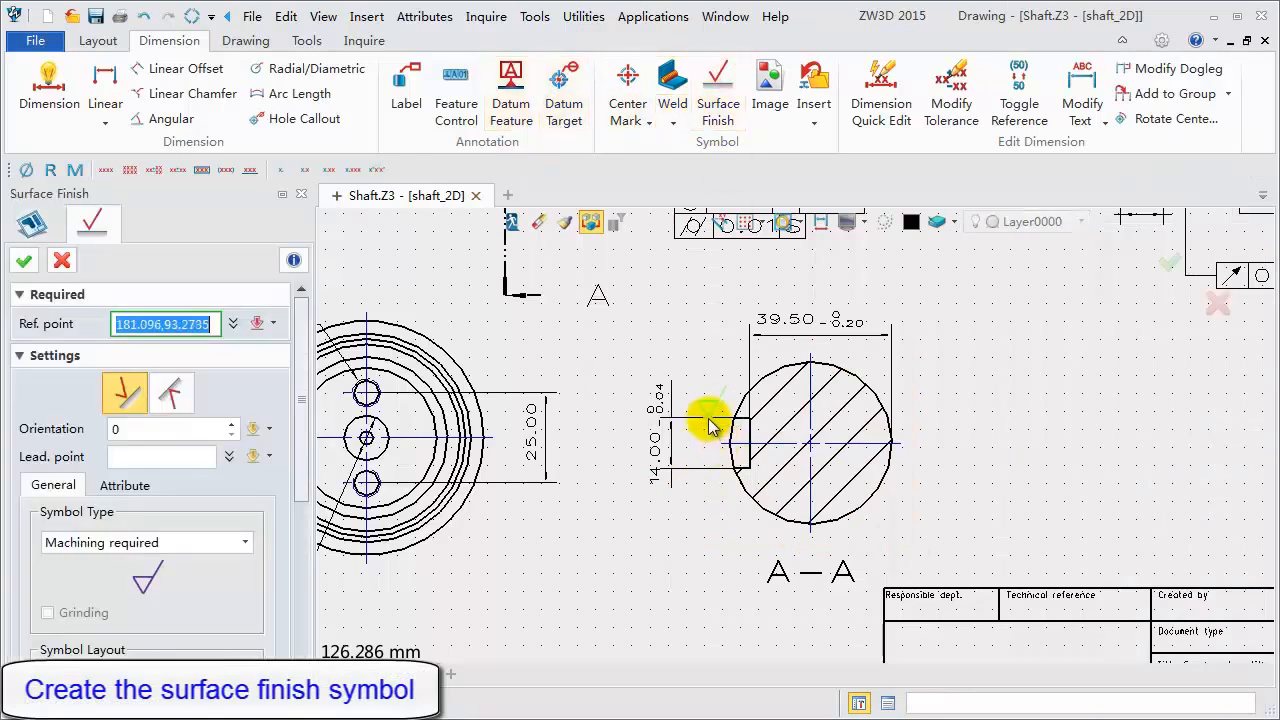
left_click_drag(302, 421, 186, 541)
left_click(96, 503)
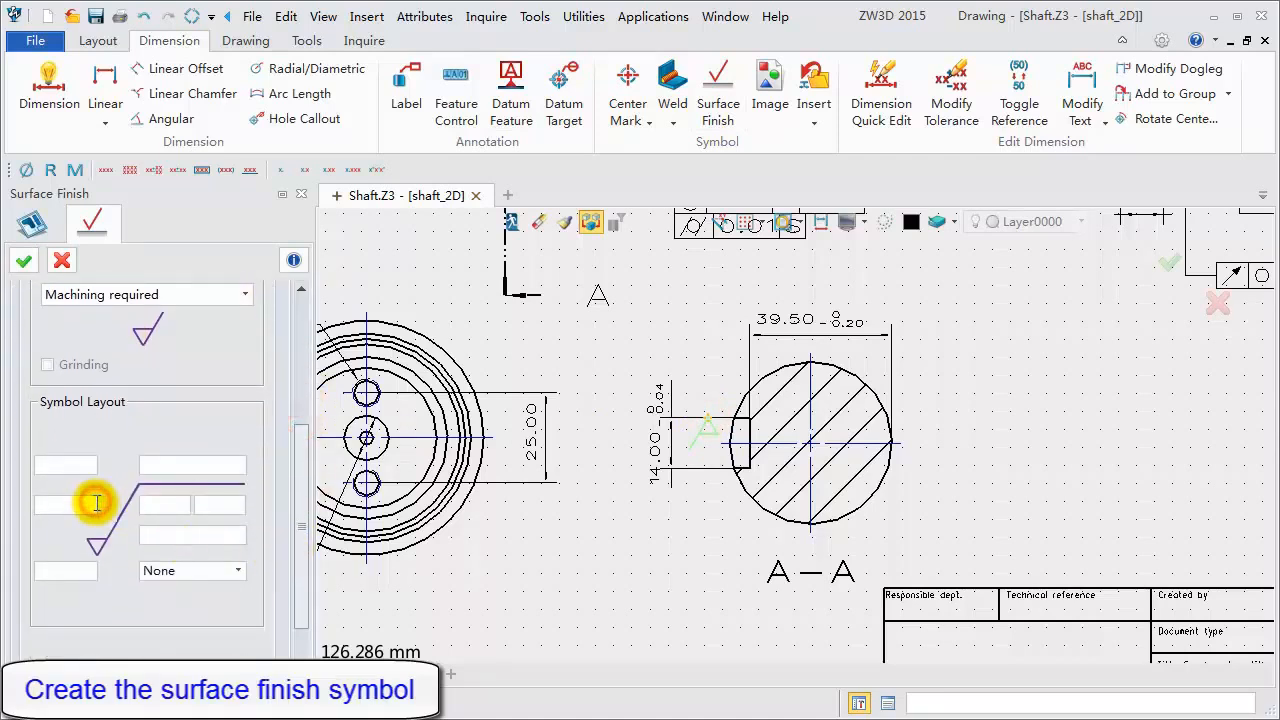
type("3.")
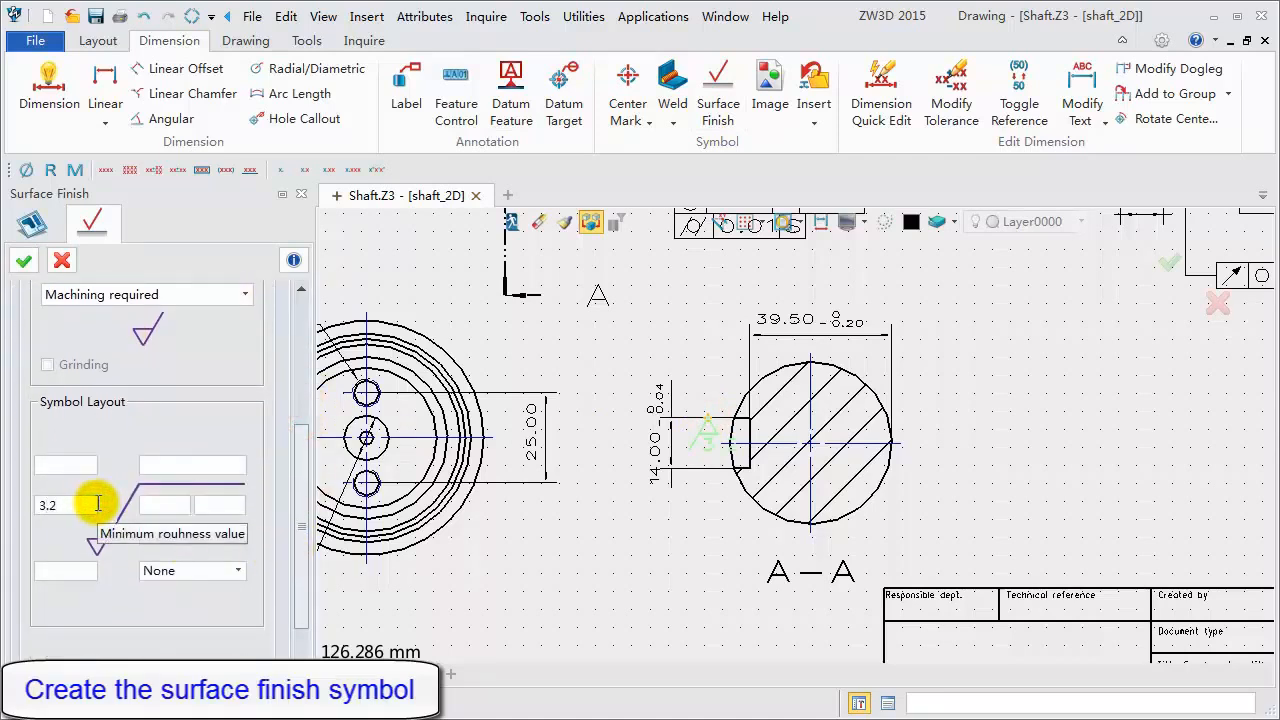
type("2")
left_click_drag(302, 456, 322, 253)
left_click(125, 488)
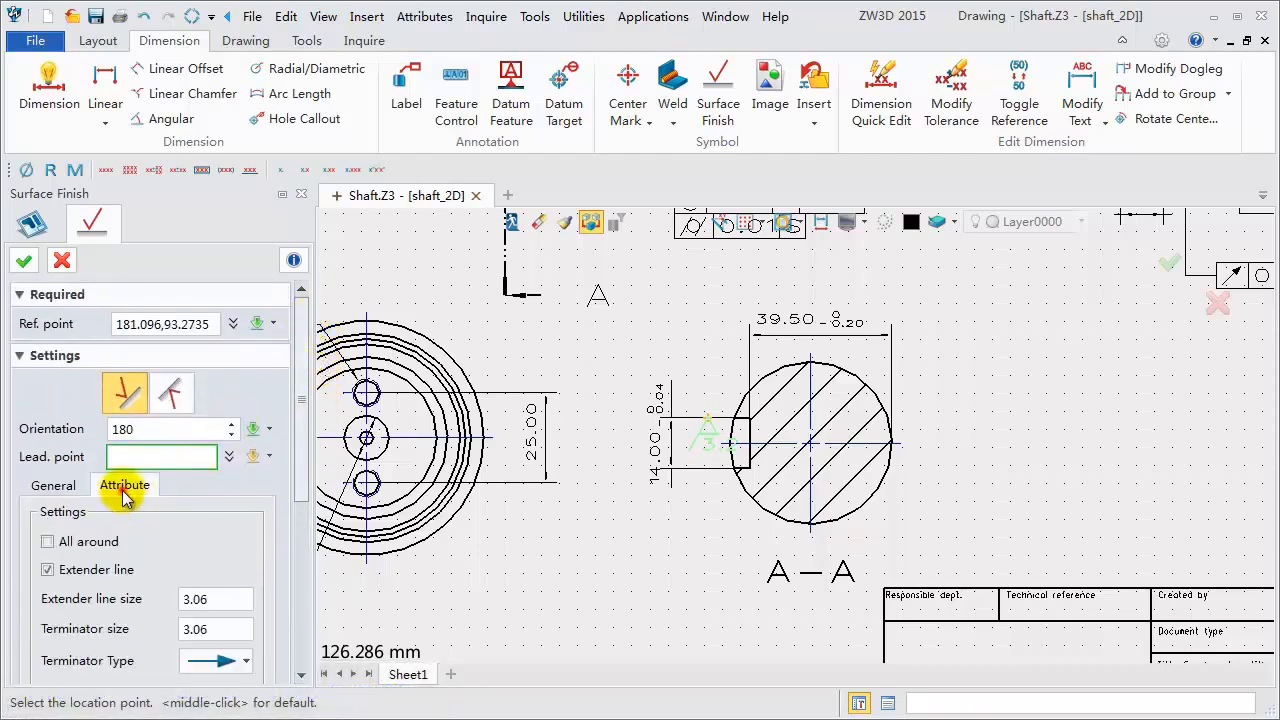
scroll(160, 505, "down", 4)
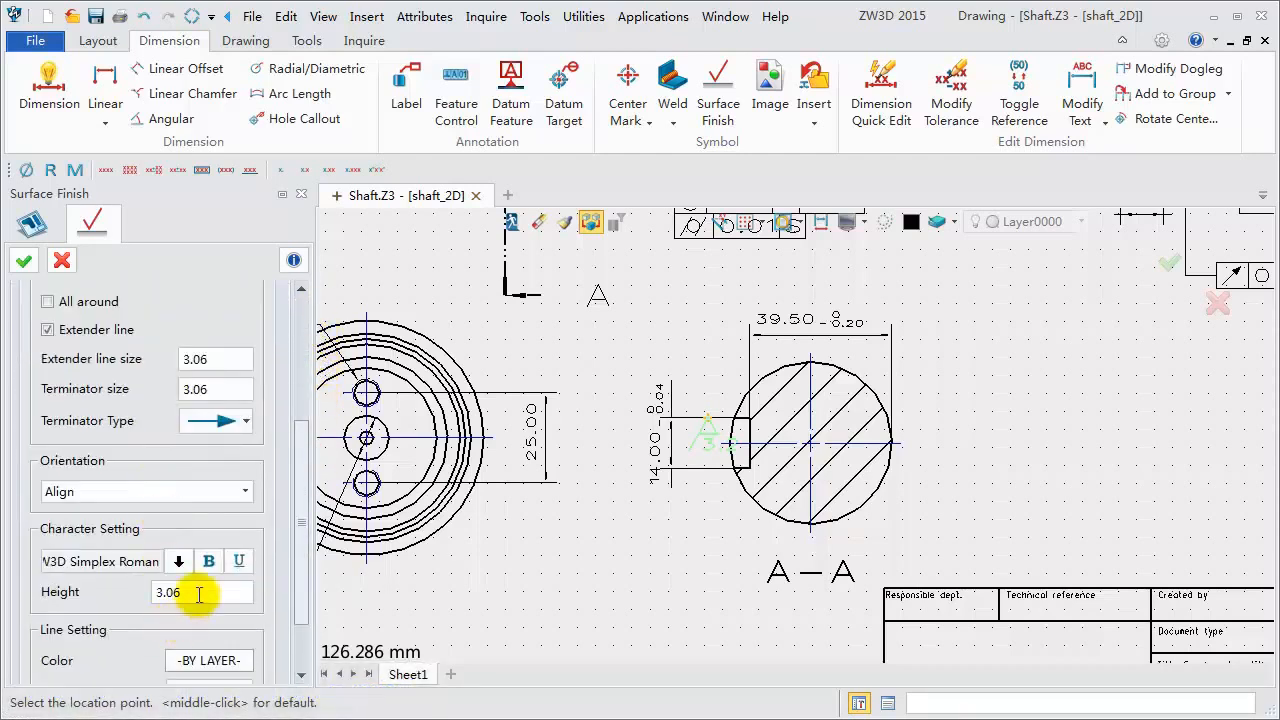
left_click_drag(197, 594, 128, 598)
type("2")
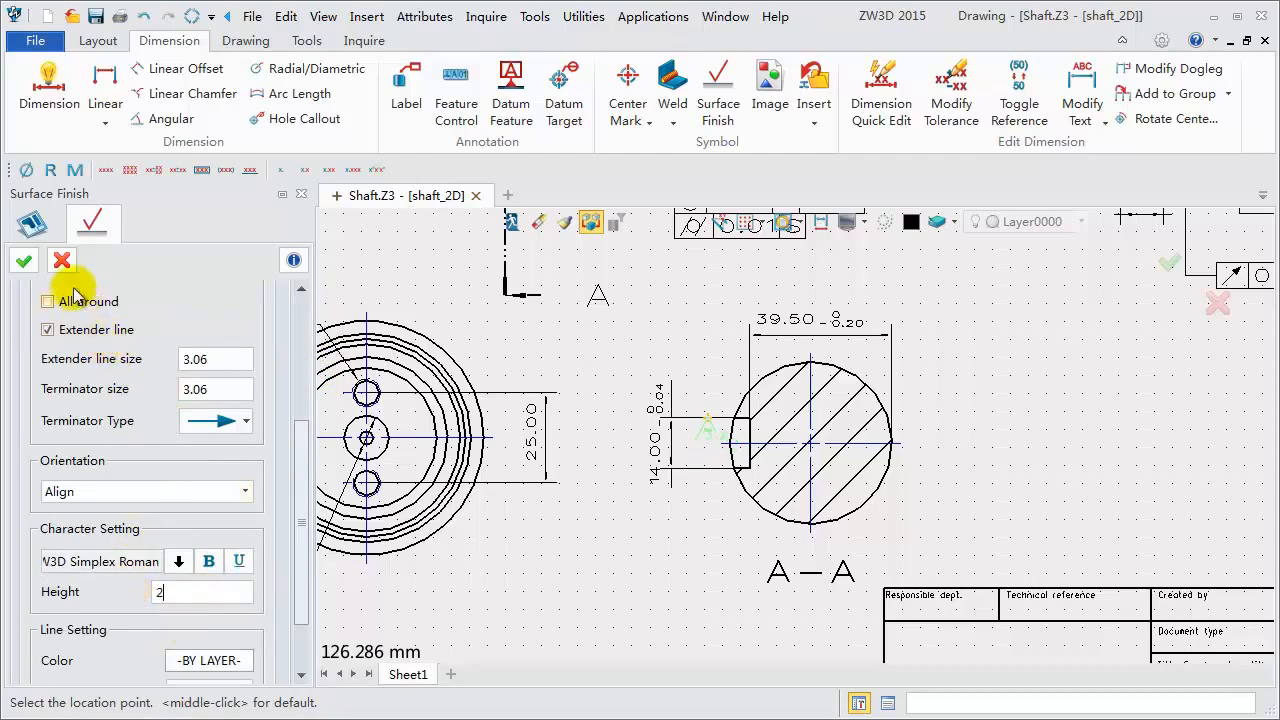
left_click(24, 260)
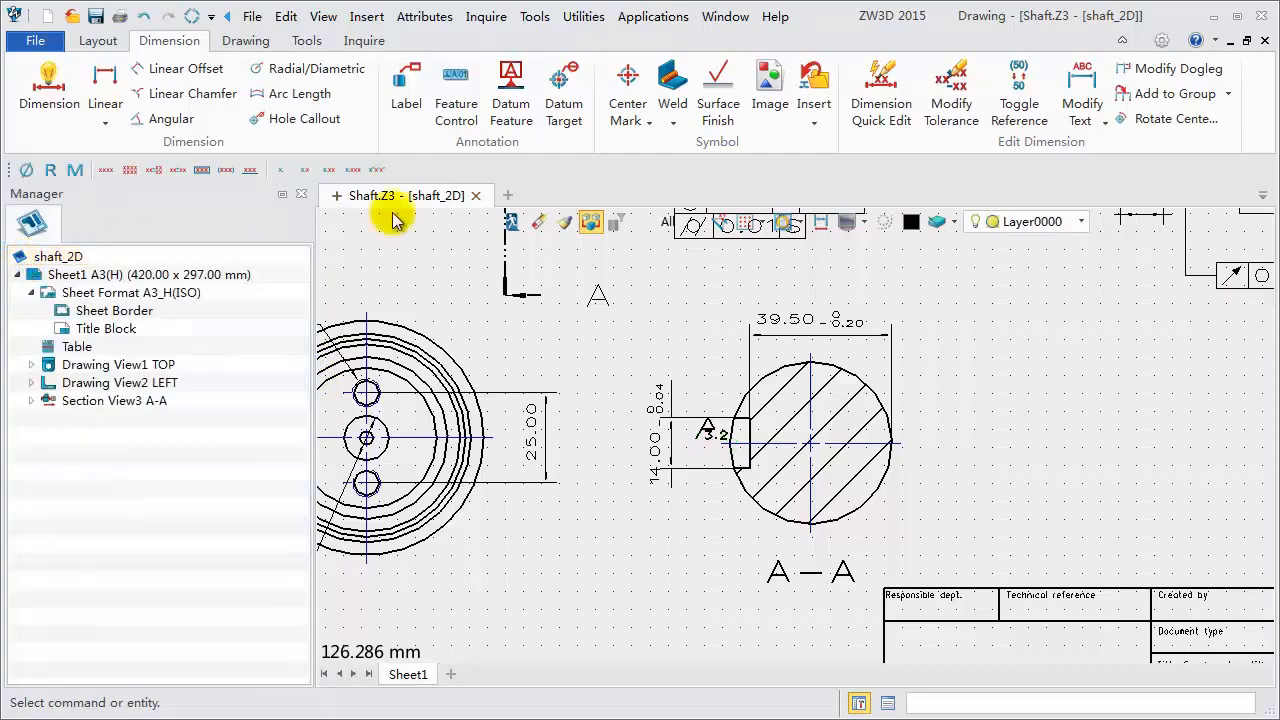
- Add a second 3.2 surface finish symbol with orientation 0 below the keyway's lower edge
left_click(718, 105)
scroll(697, 487, "up", 3)
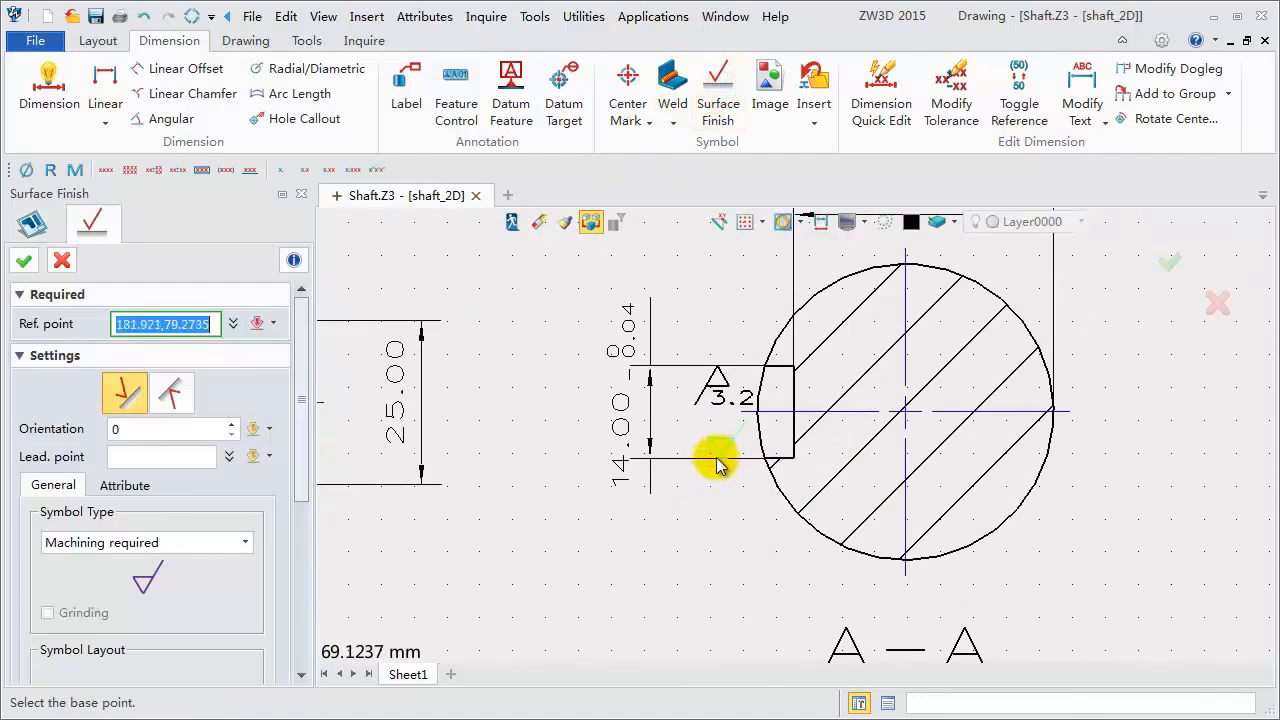
left_click(716, 462)
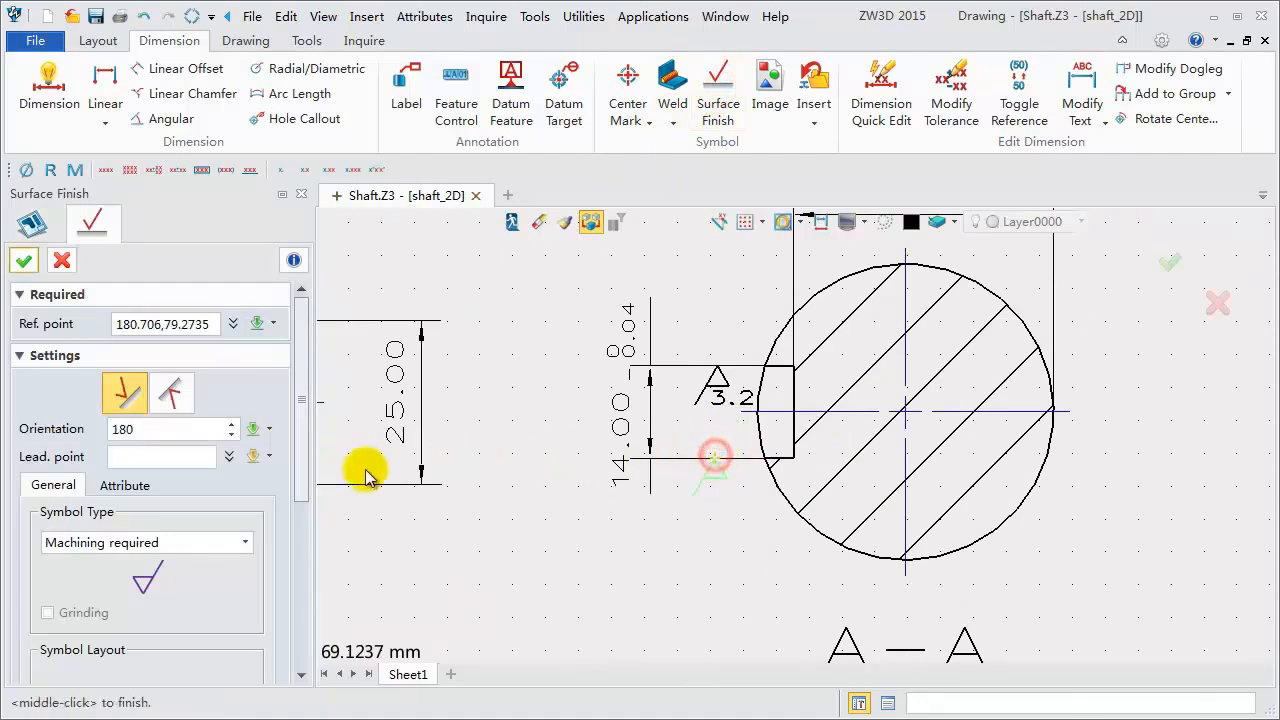
left_click(120, 430)
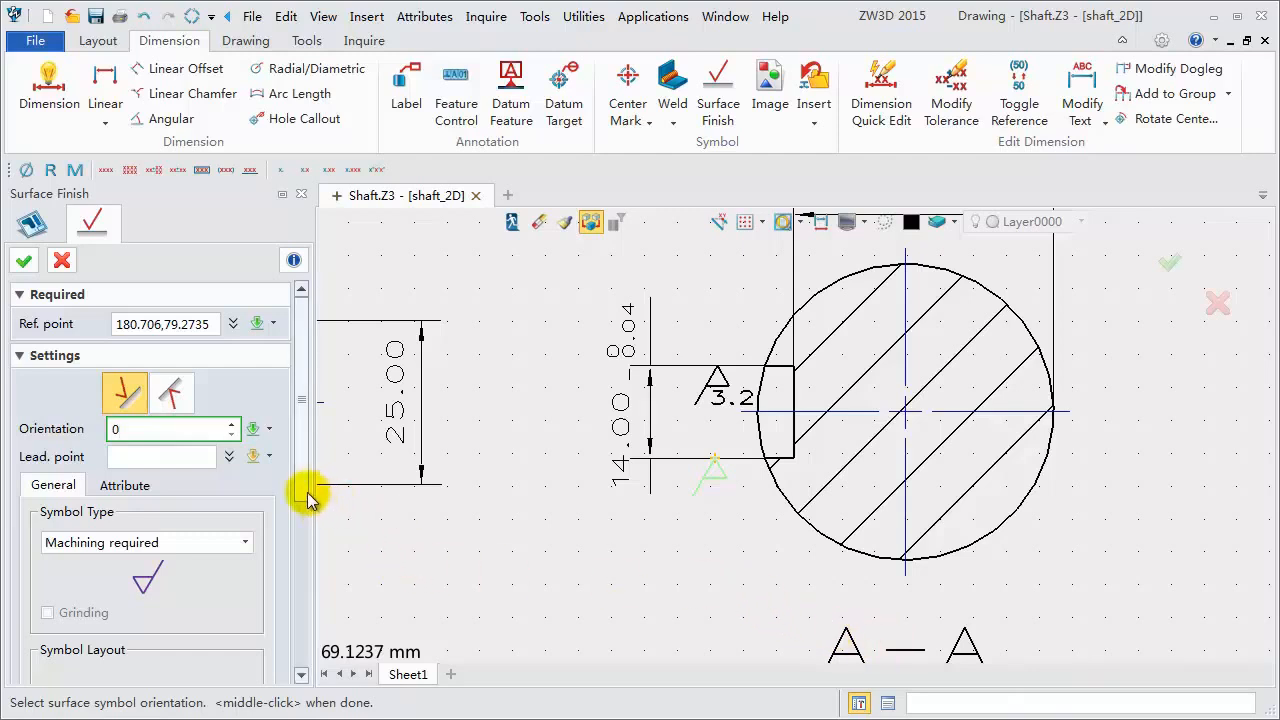
left_click_drag(296, 490, 299, 629)
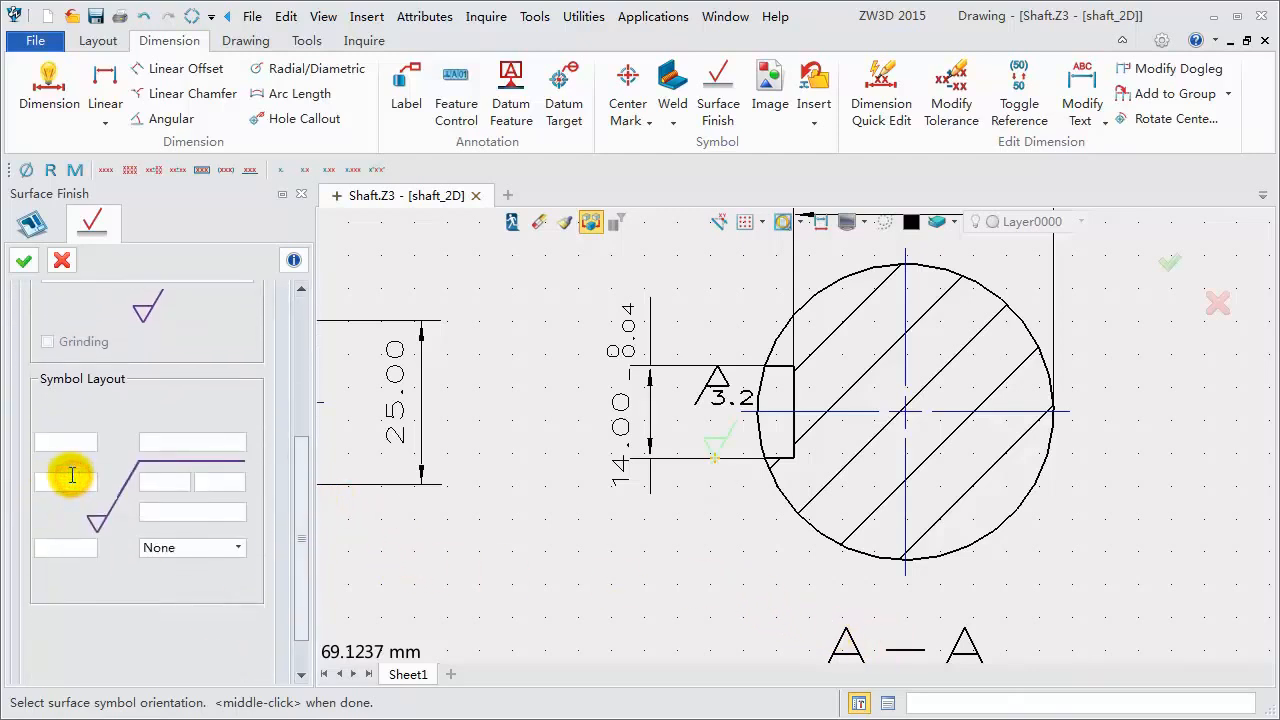
left_click(72, 476)
type("3.2")
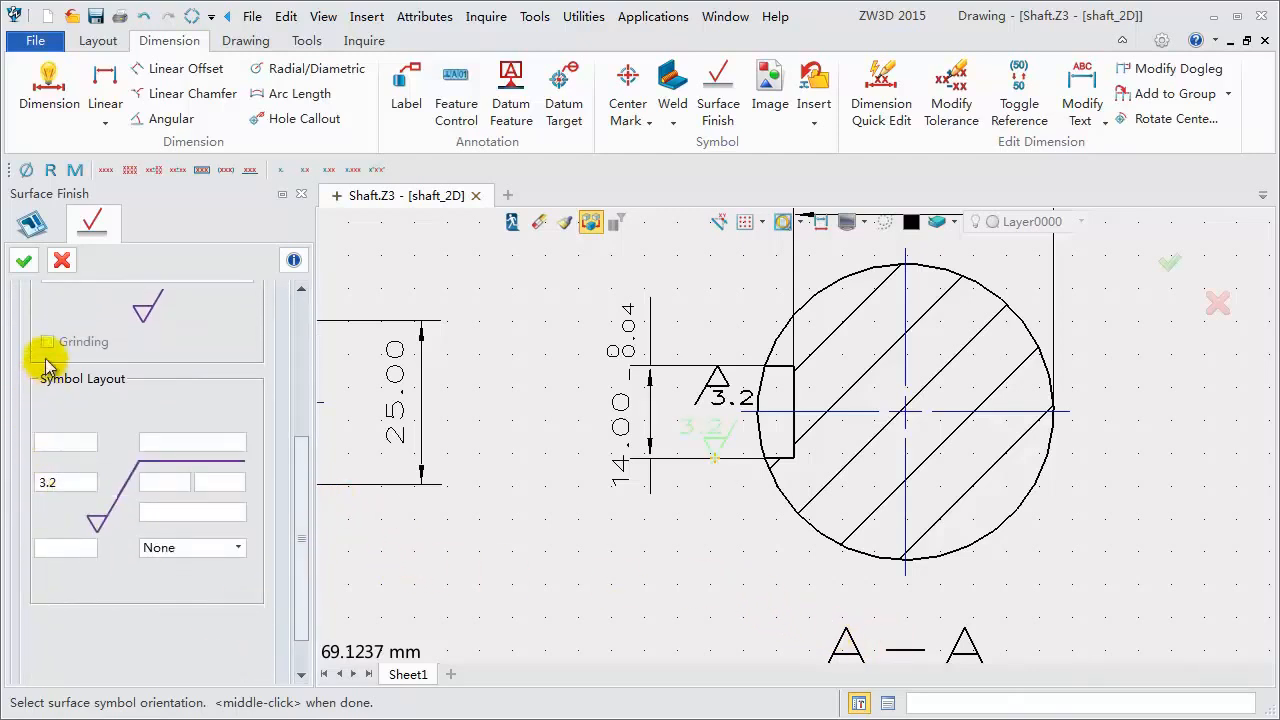
left_click(25, 264)
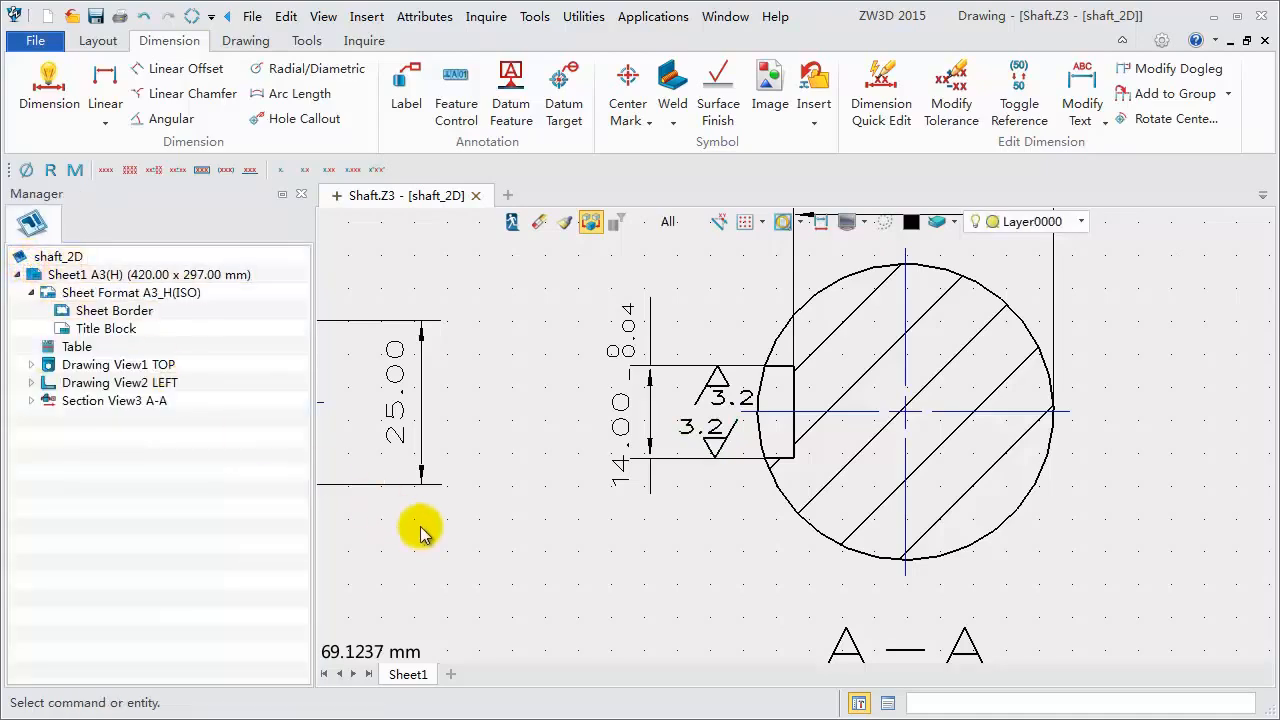
- Fit the whole drawing sheet in view and collapse the ribbon to review the finished drawing
scroll(507, 551, "down", 2)
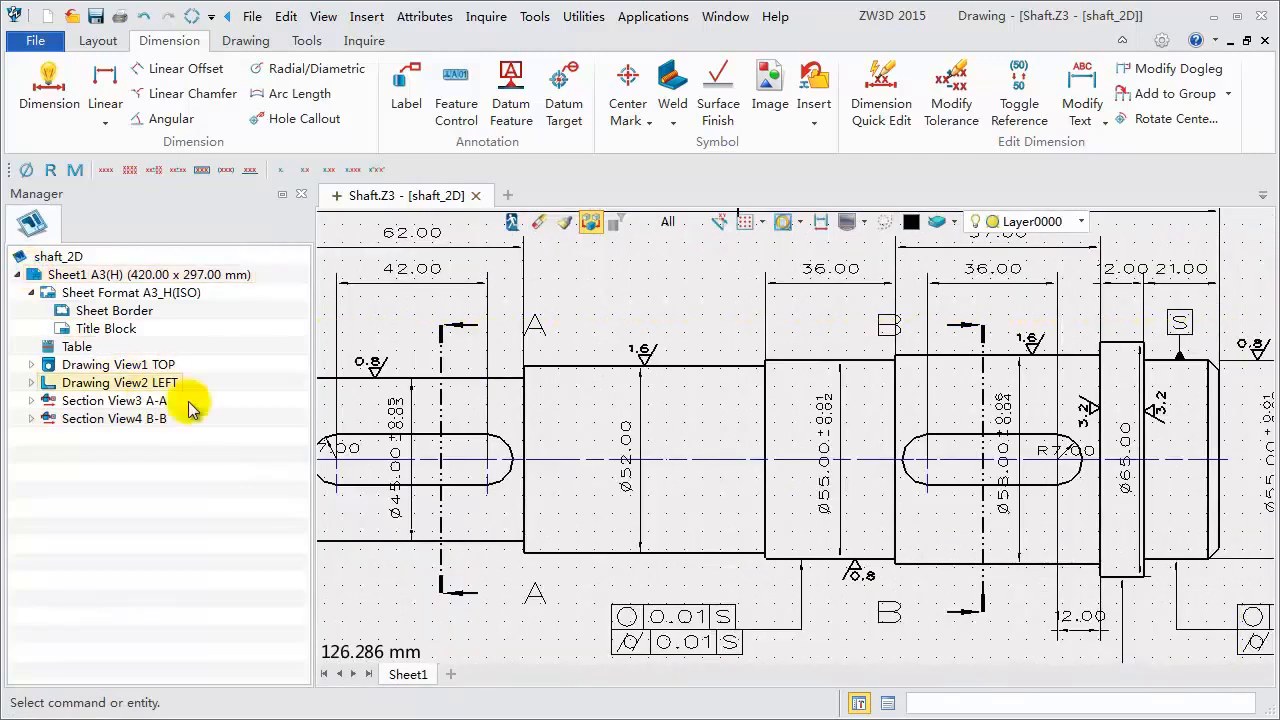
scroll(857, 663, "down", 2)
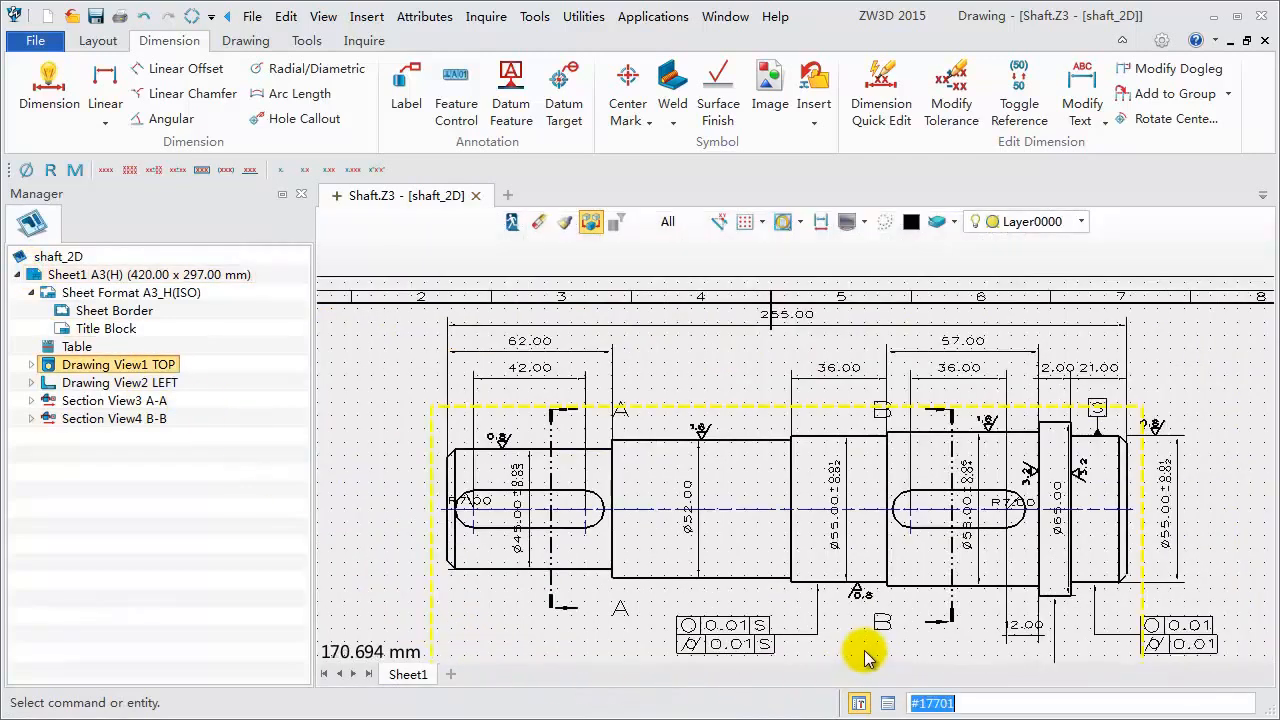
middle_click_drag(717, 388, 709, 331)
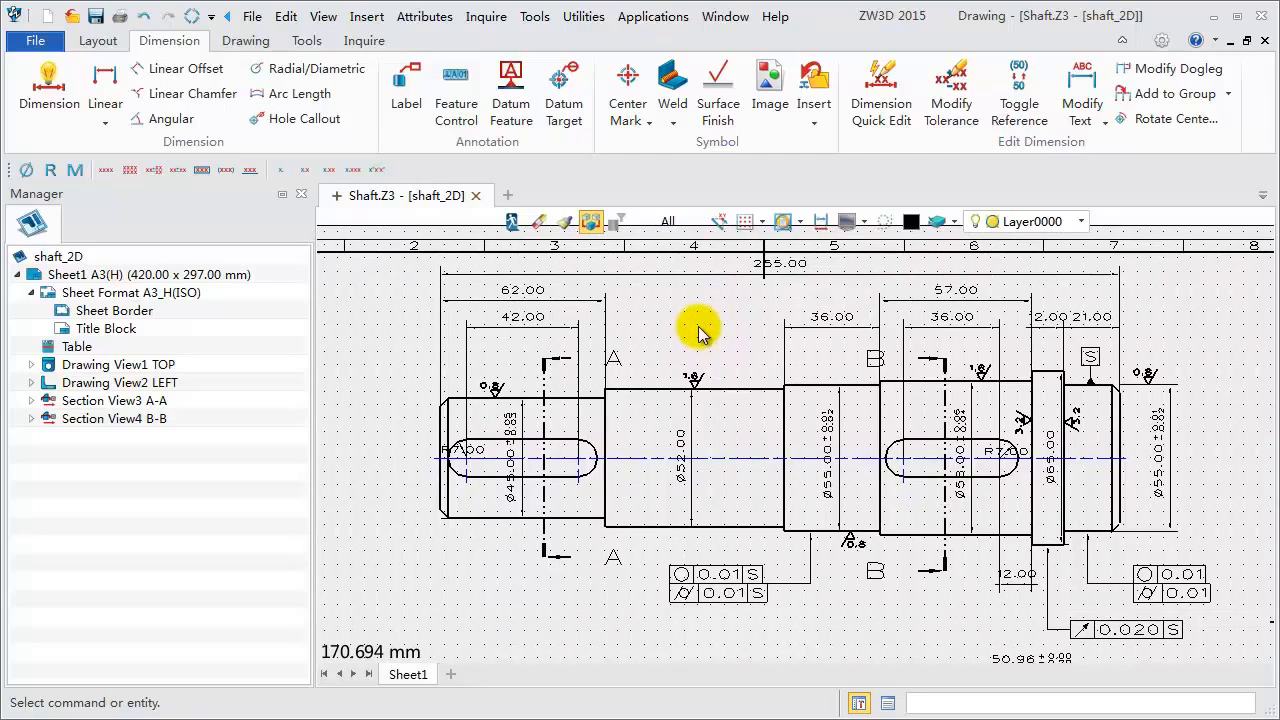
key("ctrl+f")
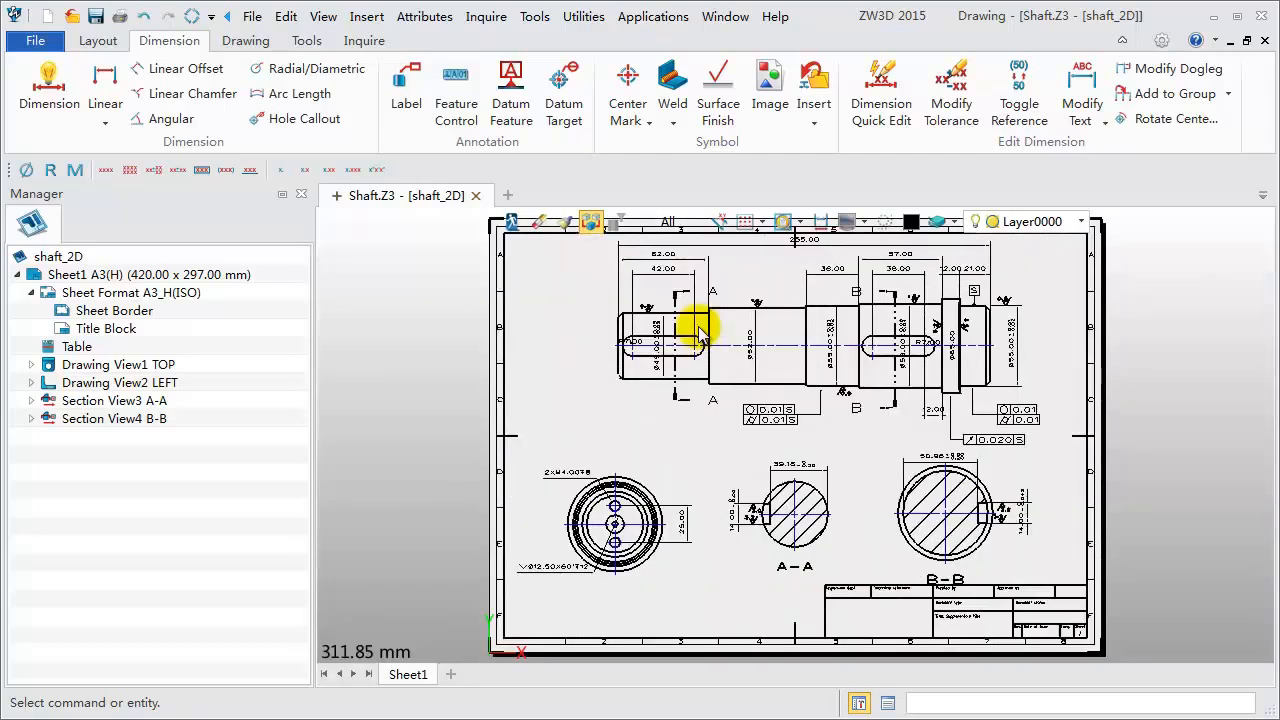
double_click(168, 42)
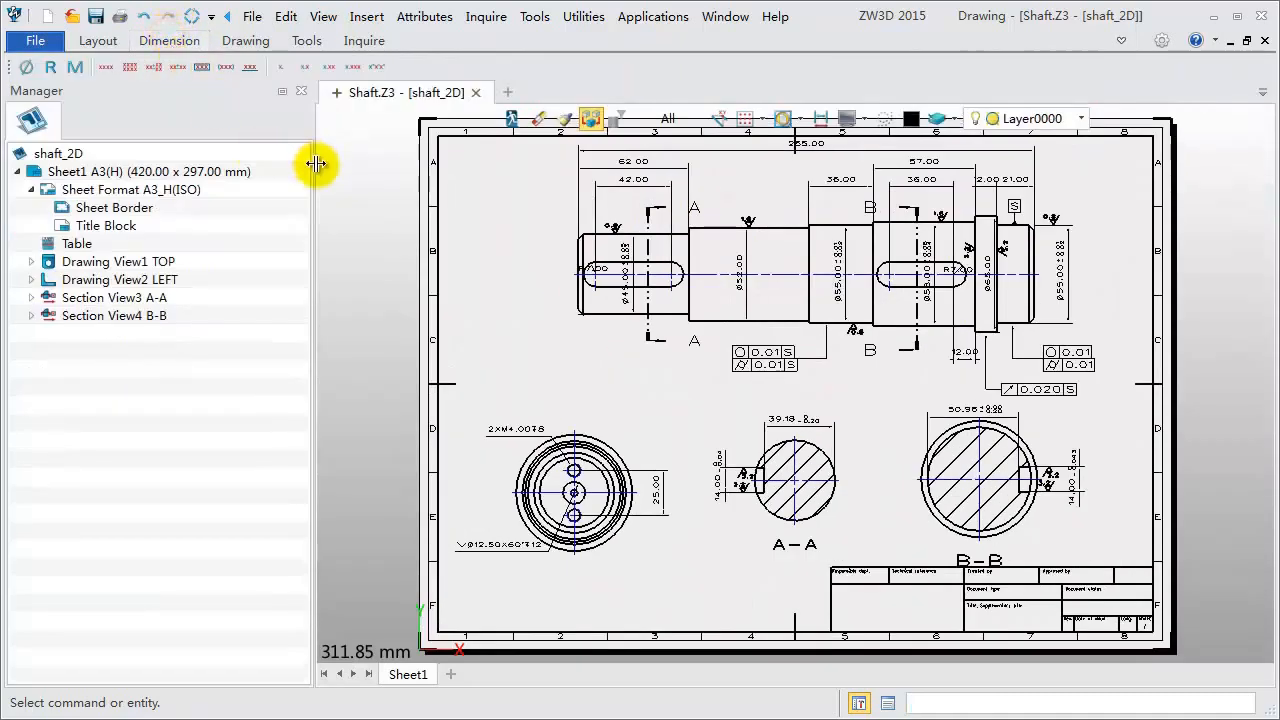